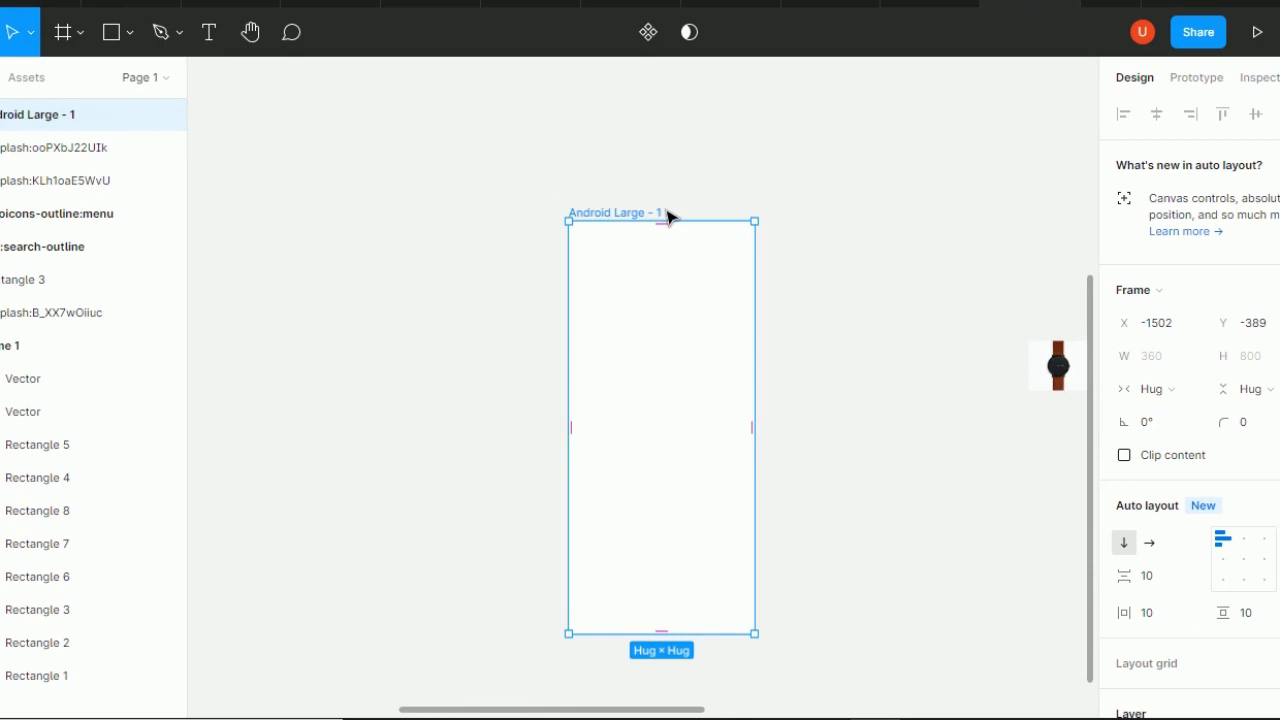
Rename the Android Large - 1 frame as login
key(BackSpace)
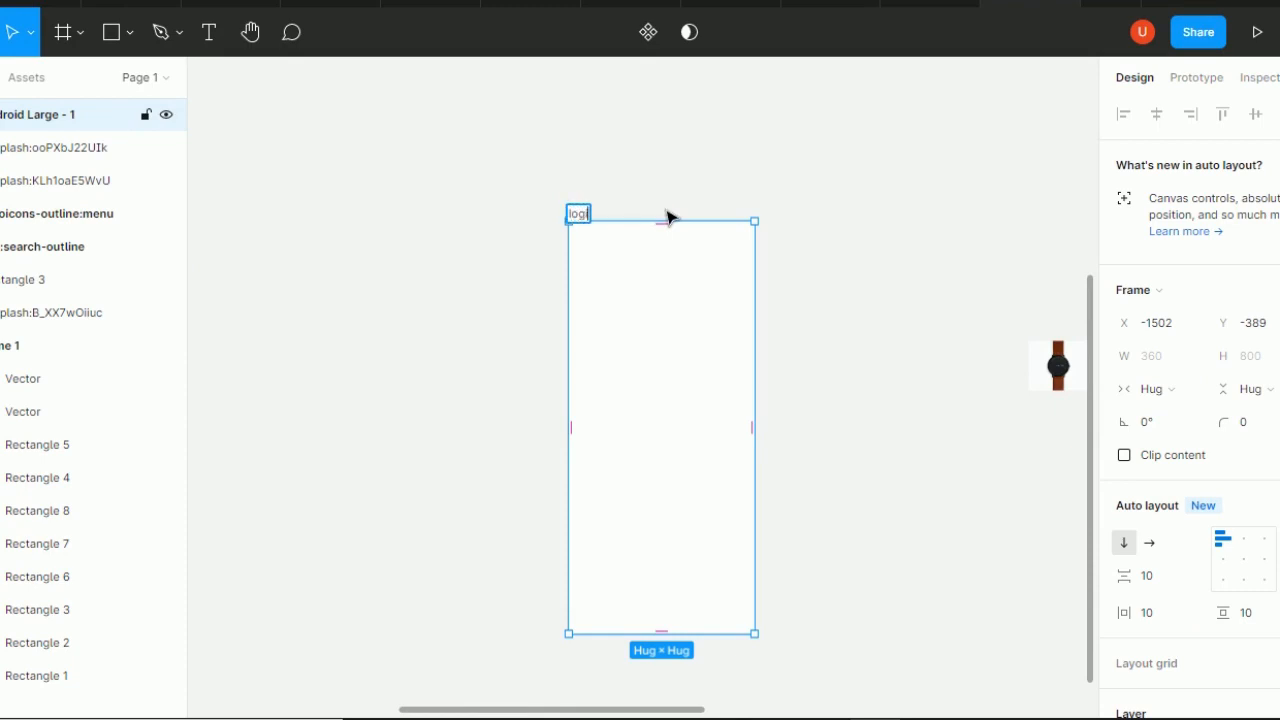
text(login)
click(503, 256)
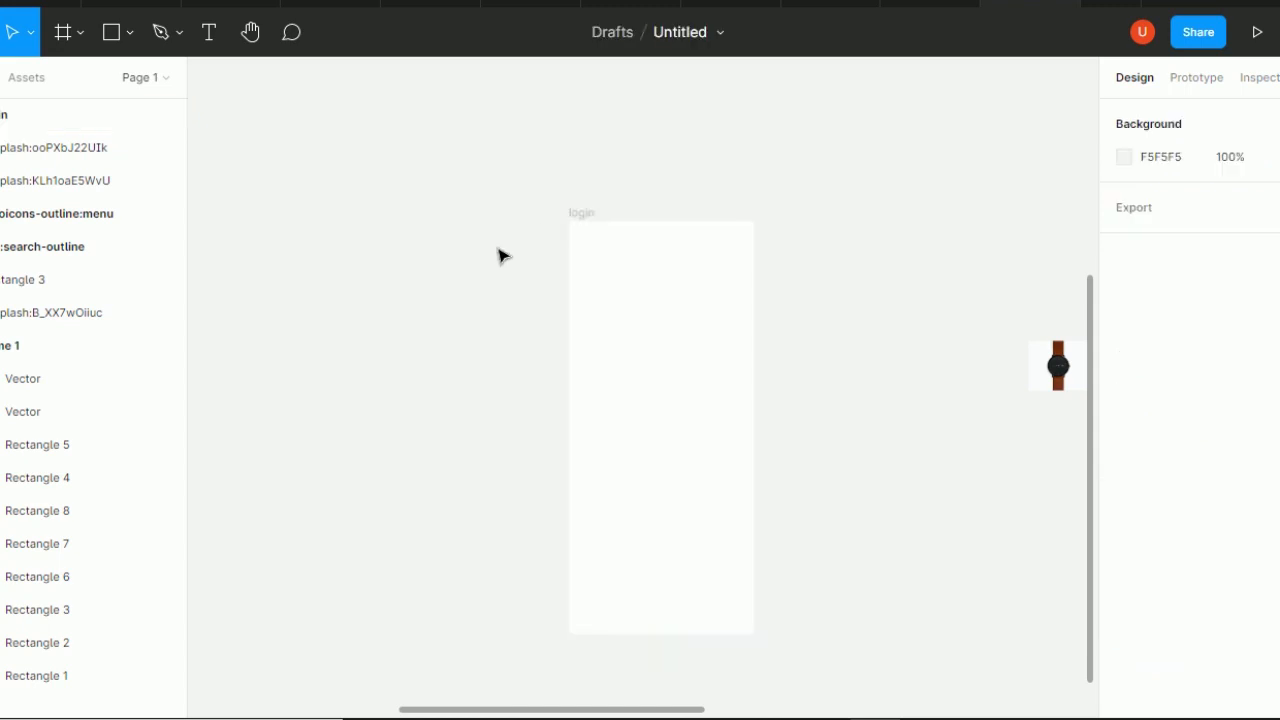
Remove auto layout from the login frame and draw a 360 × 800 rectangle covering the whole frame
click(631, 297)
click(130, 40)
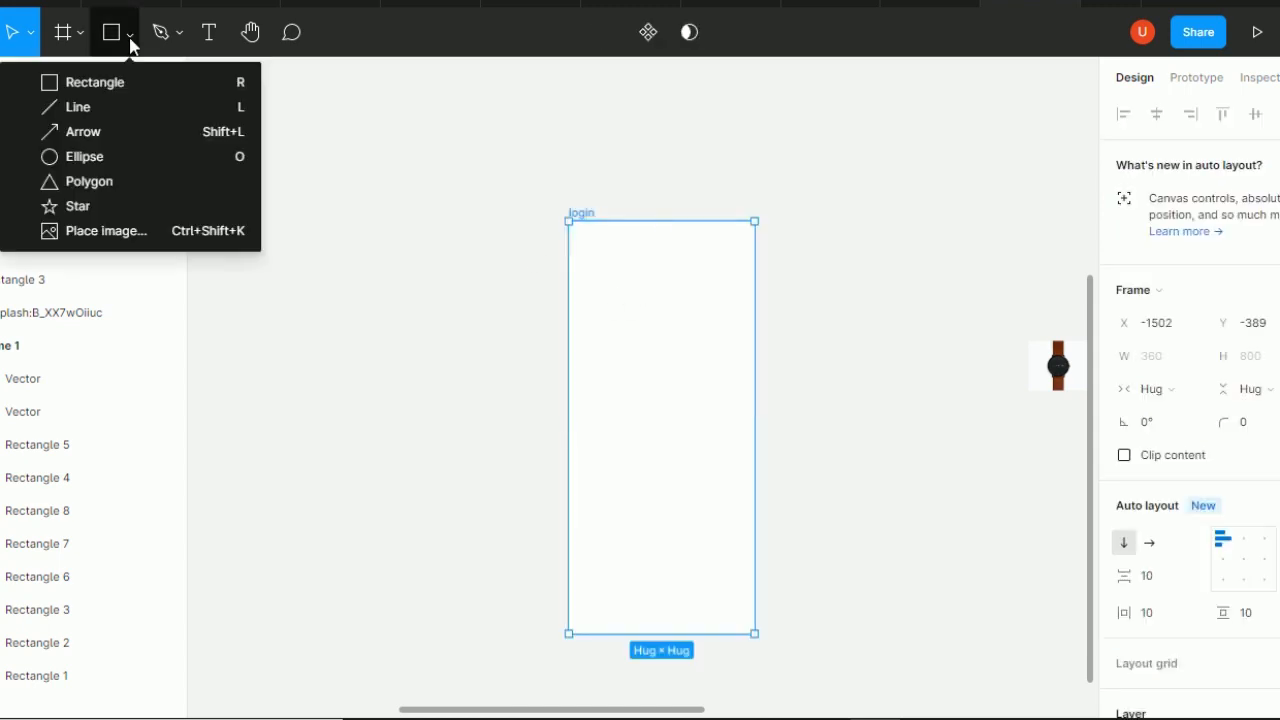
click(105, 85)
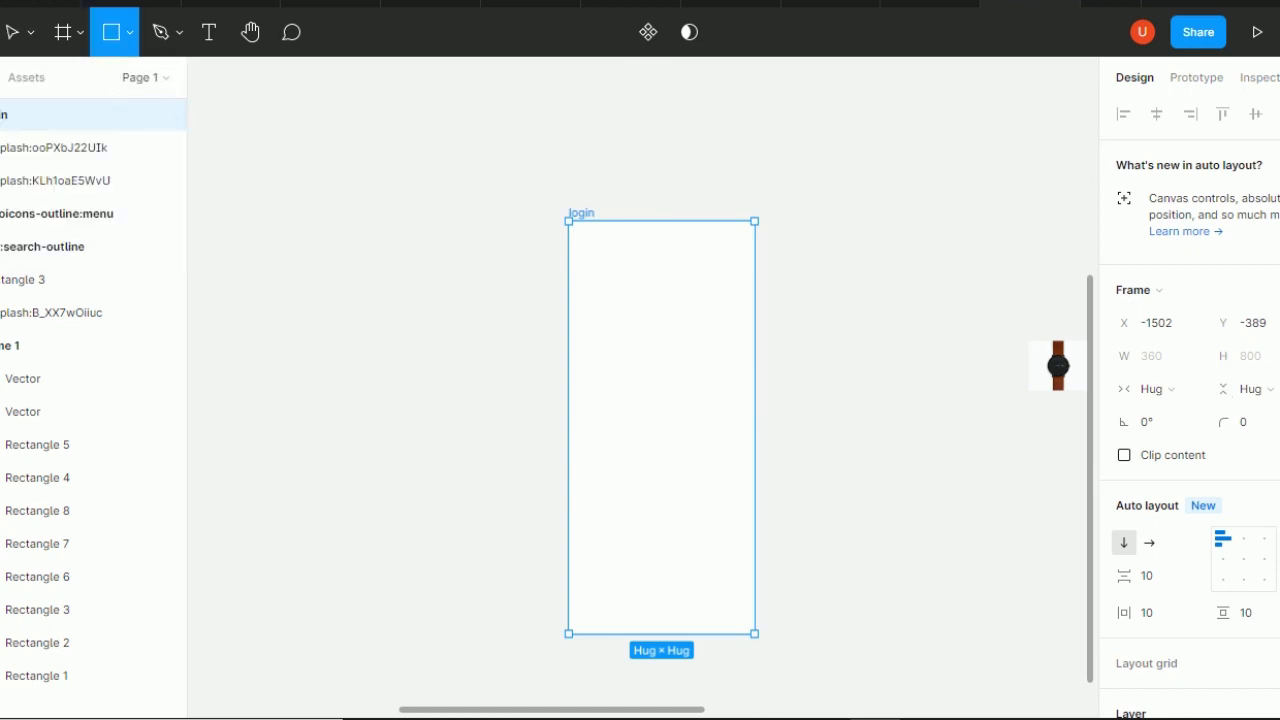
key(shift+alt+a)
drag(567, 220, 754, 632)
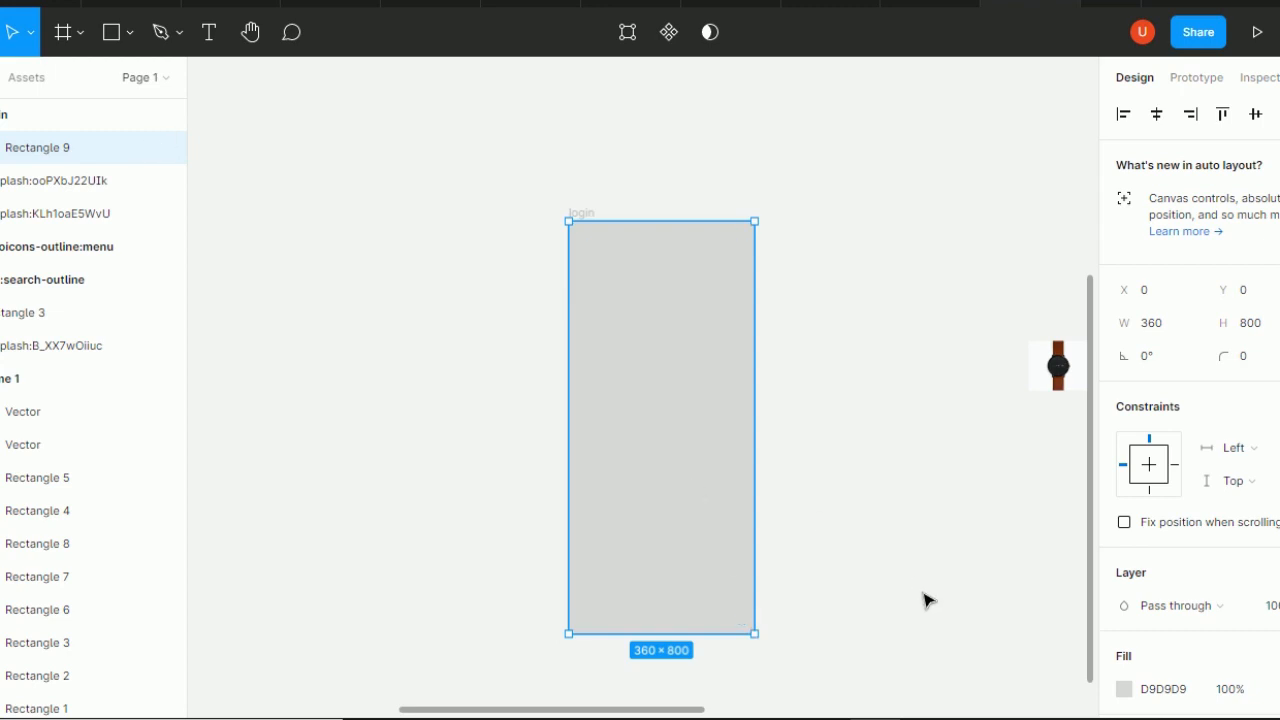
Move the photo of the two boxed watches across the canvas and place it on its own beside the login frame
drag(500, 709, 307, 675)
drag(266, 314, 637, 418)
drag(848, 656, 757, 466)
drag(1097, 557, 1095, 487)
drag(491, 710, 638, 708)
drag(309, 428, 893, 642)
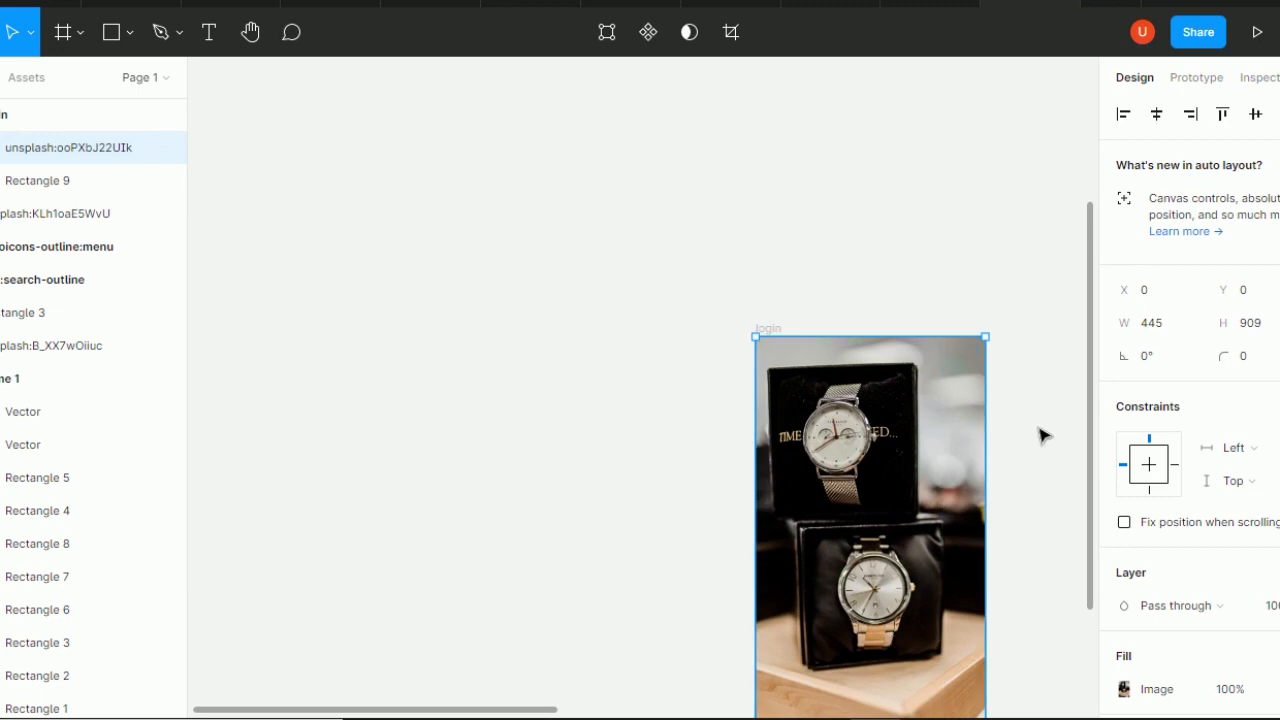
drag(1091, 437, 1094, 543)
drag(820, 420, 463, 440)
click(869, 437)
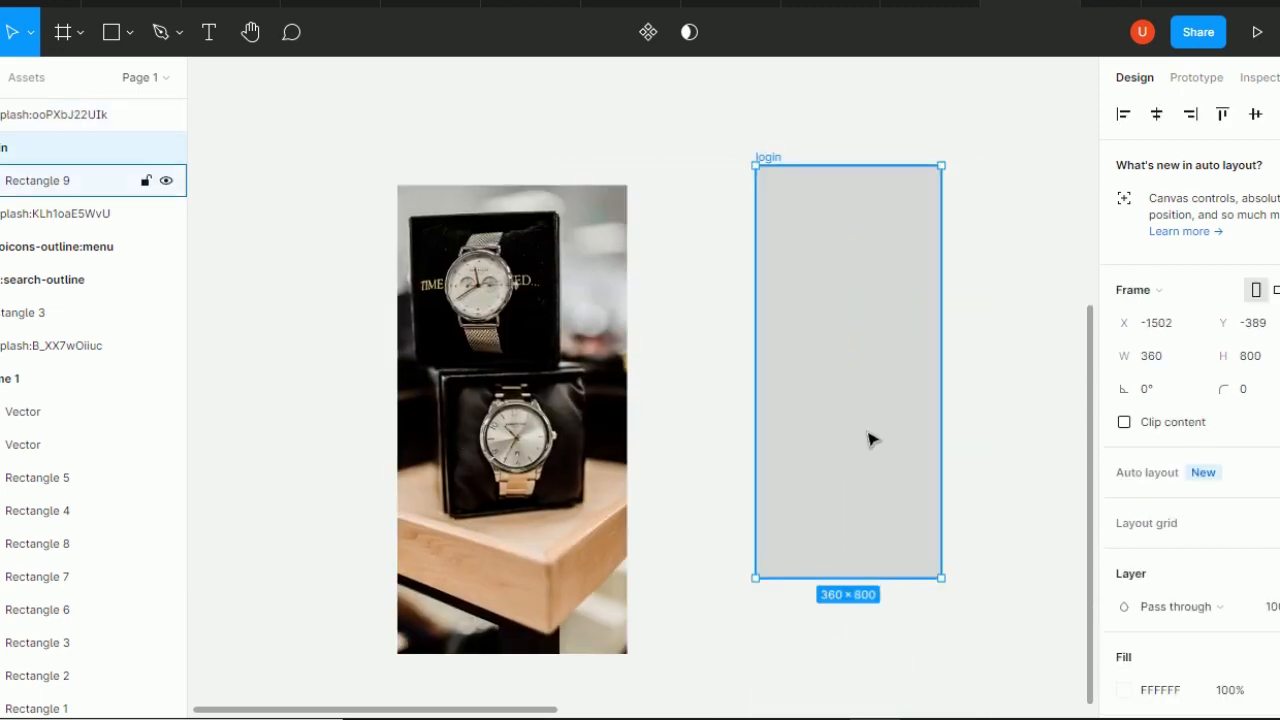
click(652, 446)
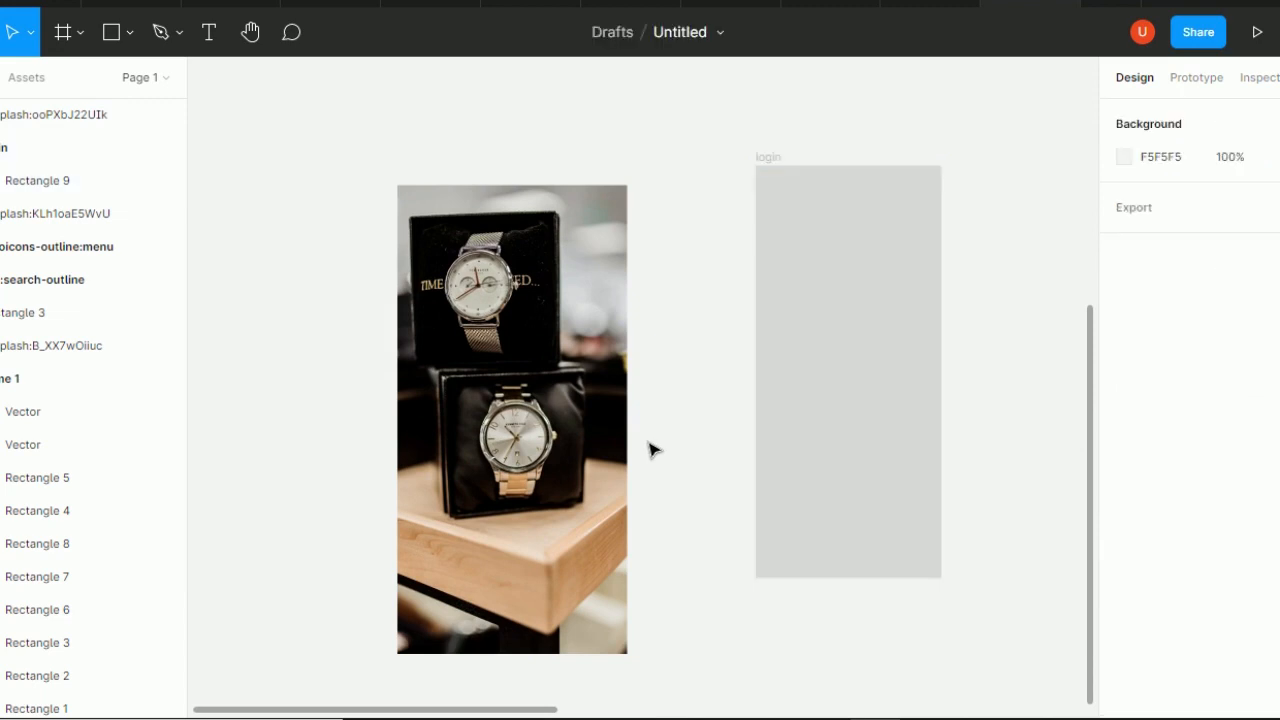
Resize the boxed watches photo to a width of 360 and a height of 800
click(586, 440)
click(1160, 332)
key(BackSpace)
text(360)
click(1250, 326)
key(BackSpace)
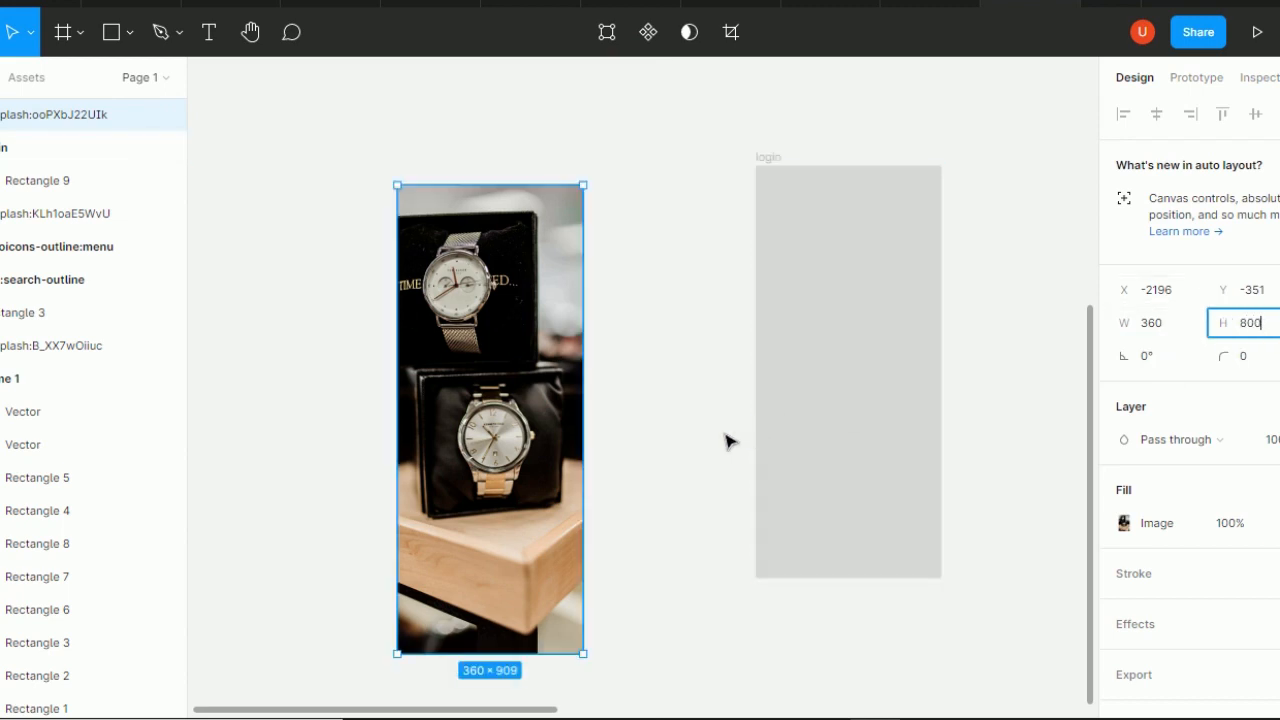
key(Return)
double_click(530, 538)
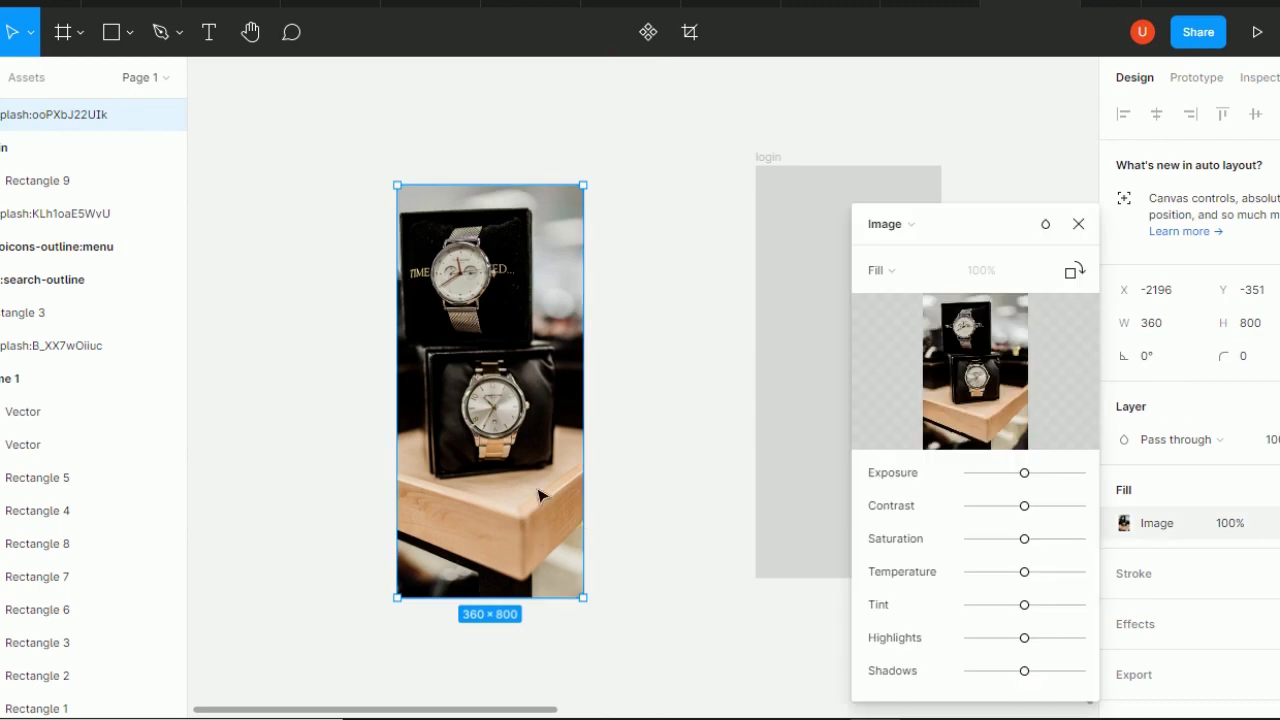
click(1071, 232)
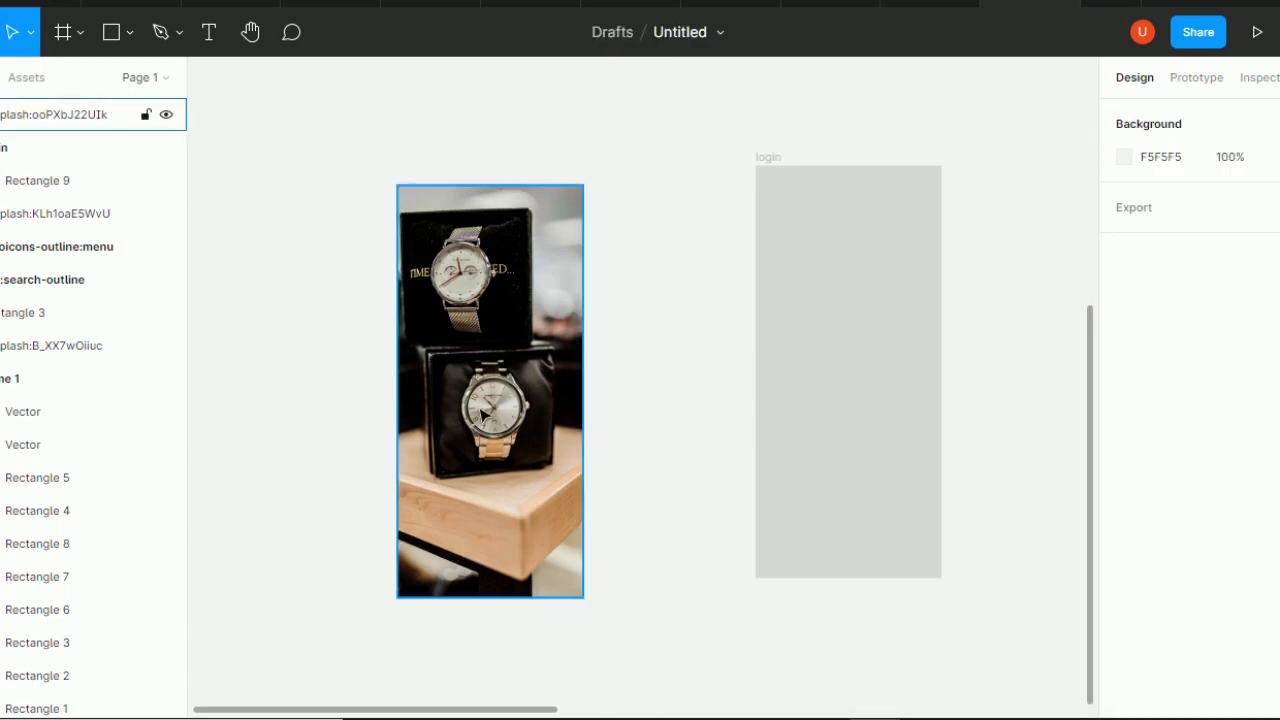
Place the watches photo exactly over the login frame and set the full-frame rectangle's fill to AB9B9B
drag(440, 405, 800, 388)
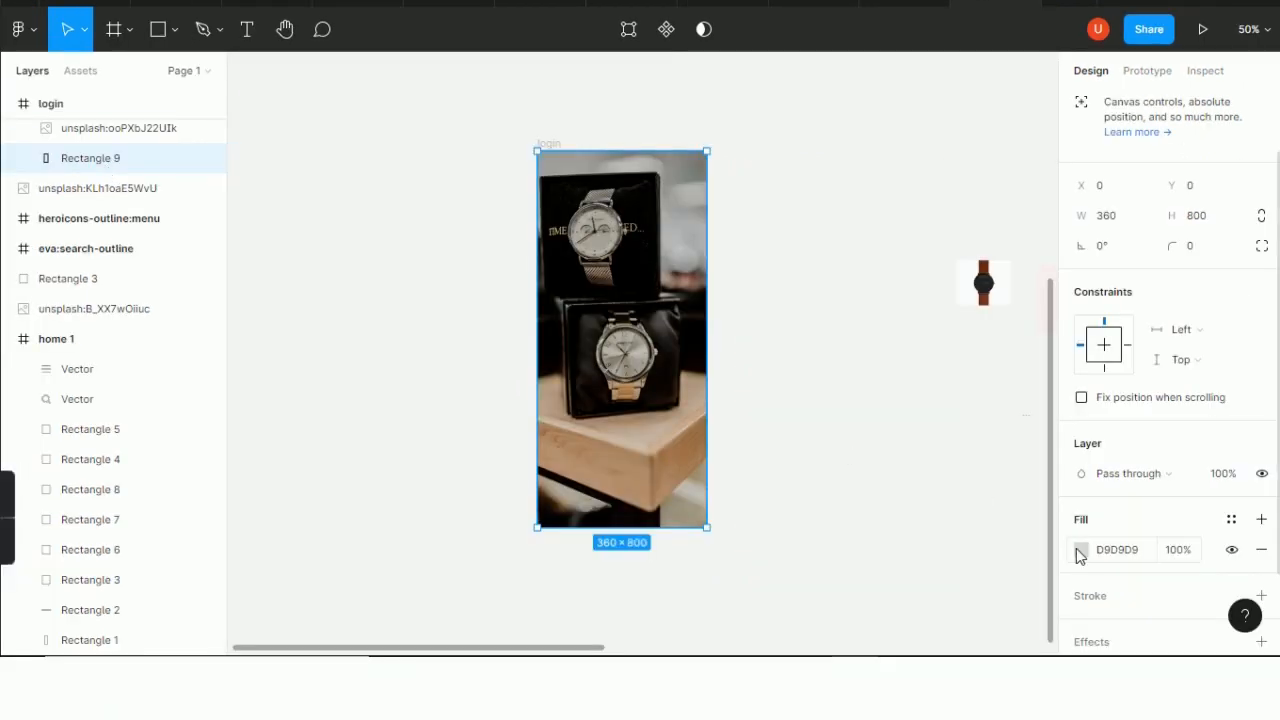
click(1081, 549)
mouse_move(866, 283)
mouse_down()
mouse_move(857, 290)
mouse_move(855, 264)
mouse_up()
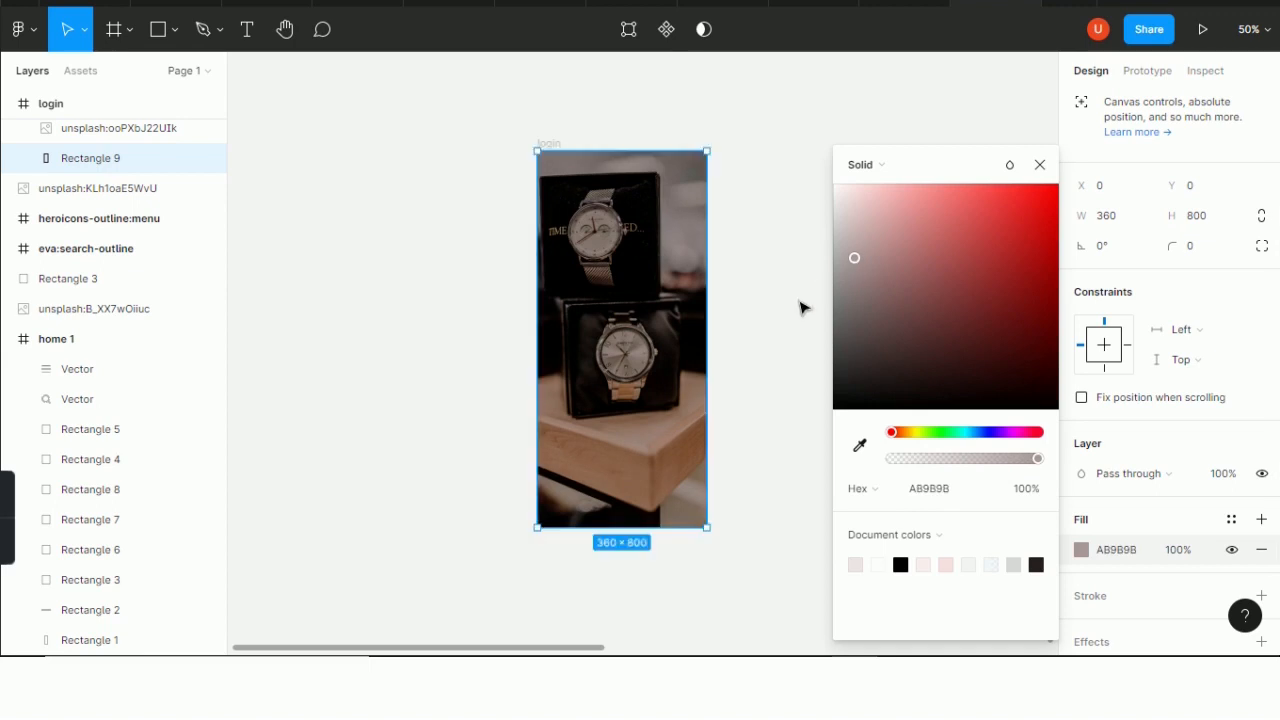
click(806, 307)
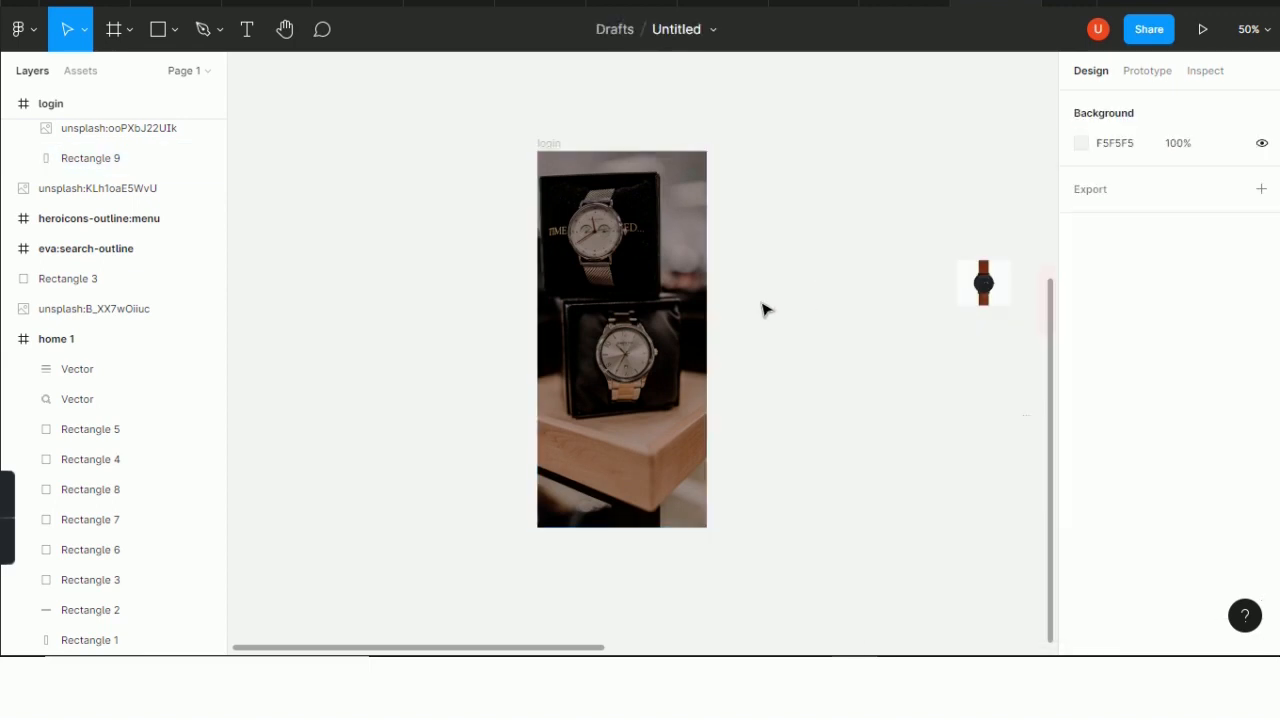
Draw a button rectangle about 180 × 48 over the wooden table in the lower part of the login frame
click(175, 31)
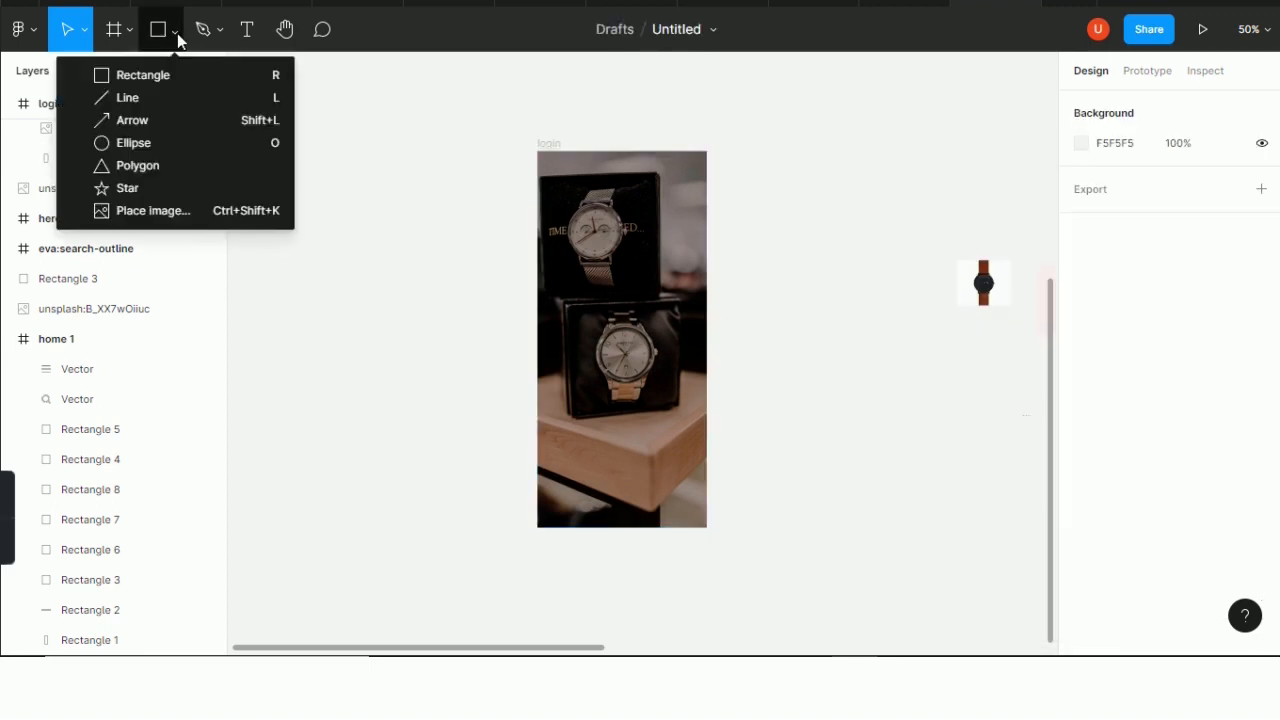
click(145, 76)
drag(586, 457, 672, 433)
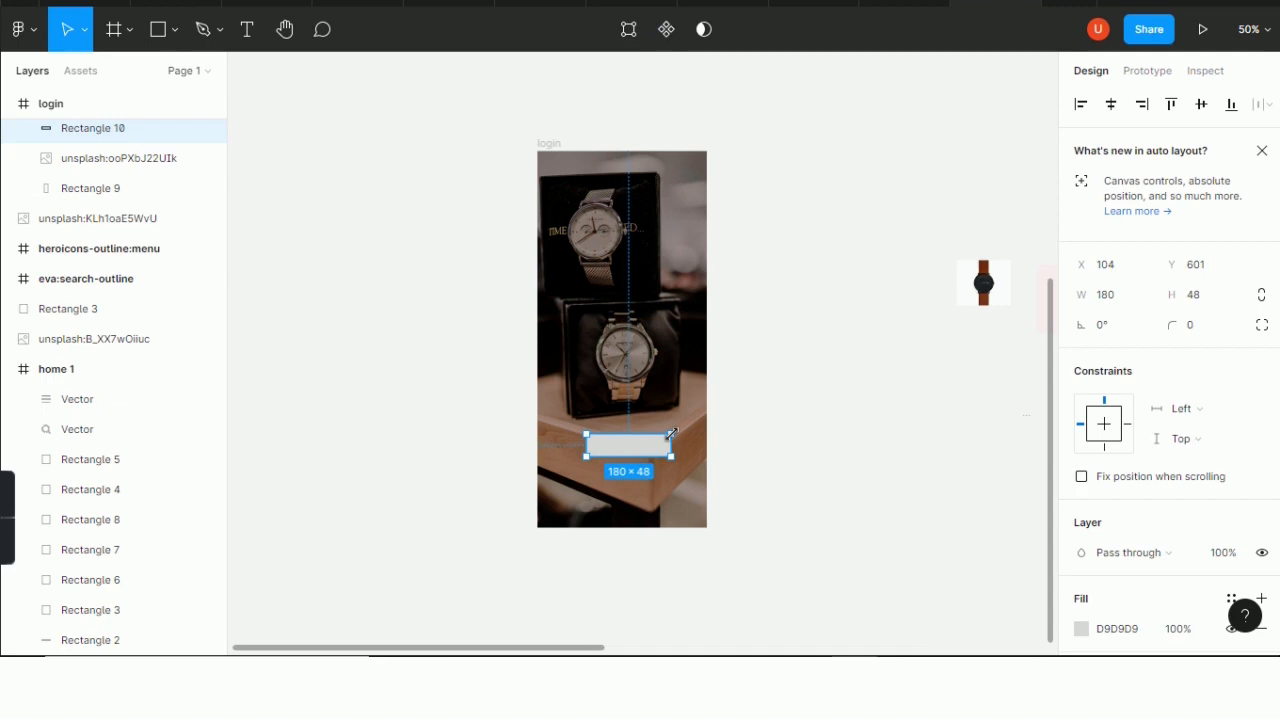
click(420, 420)
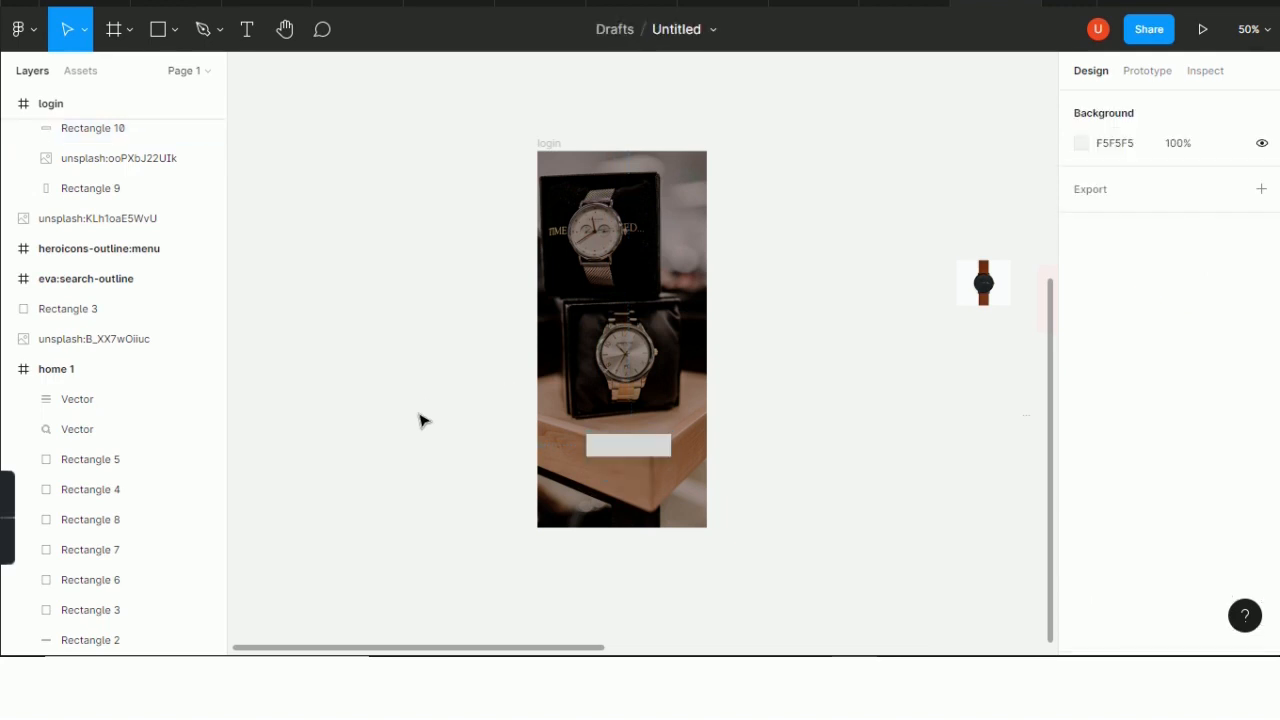
Add a layout grid to the login frame, switch it to columns and set the column count to 8
click(50, 103)
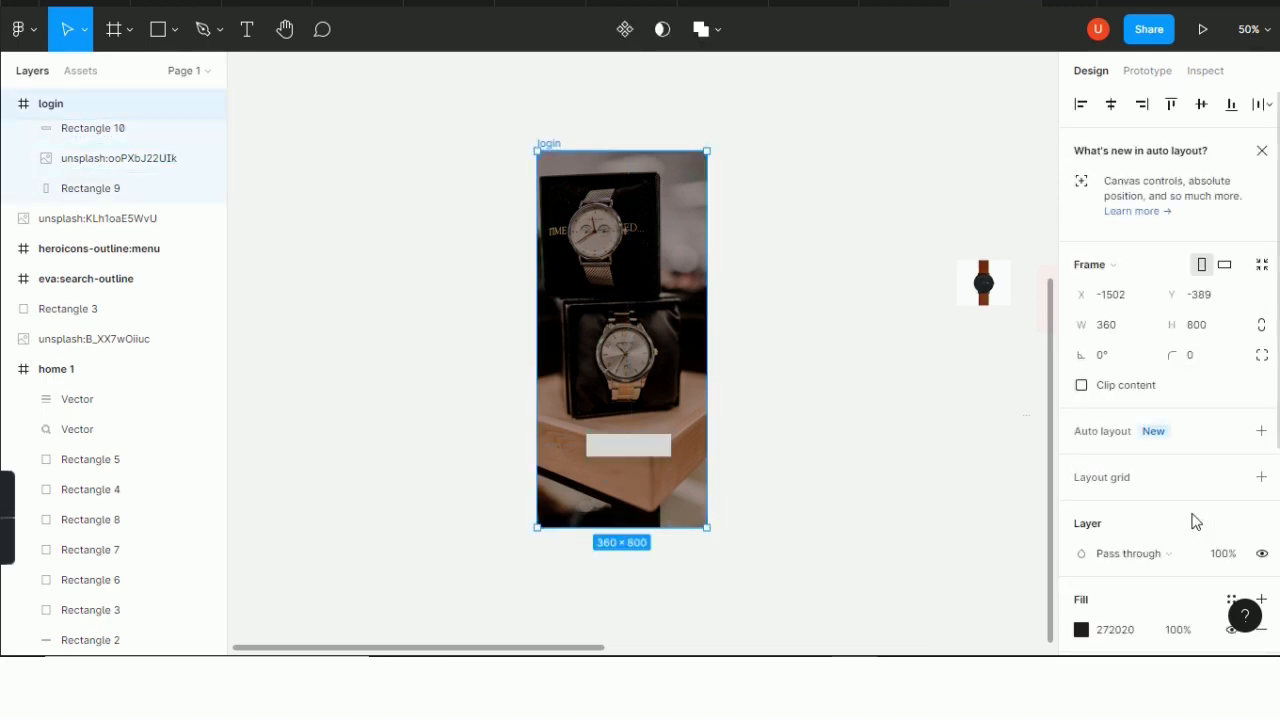
click(1118, 488)
click(1080, 508)
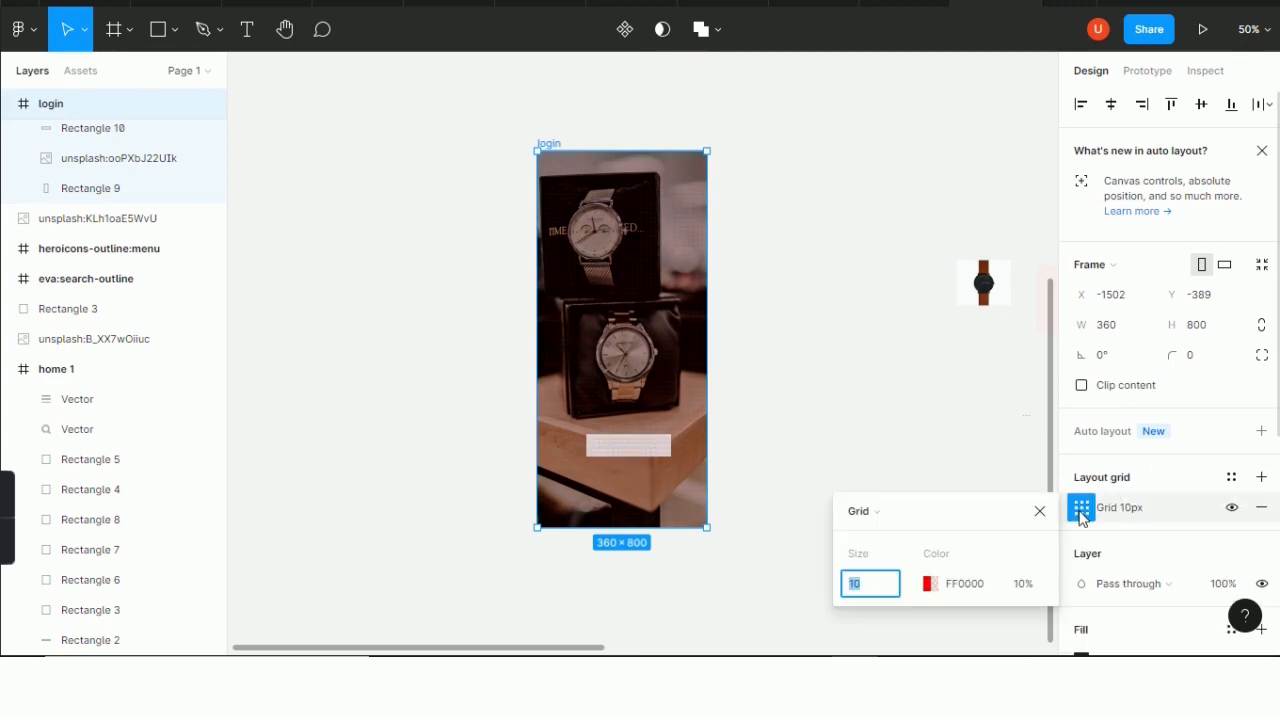
click(876, 512)
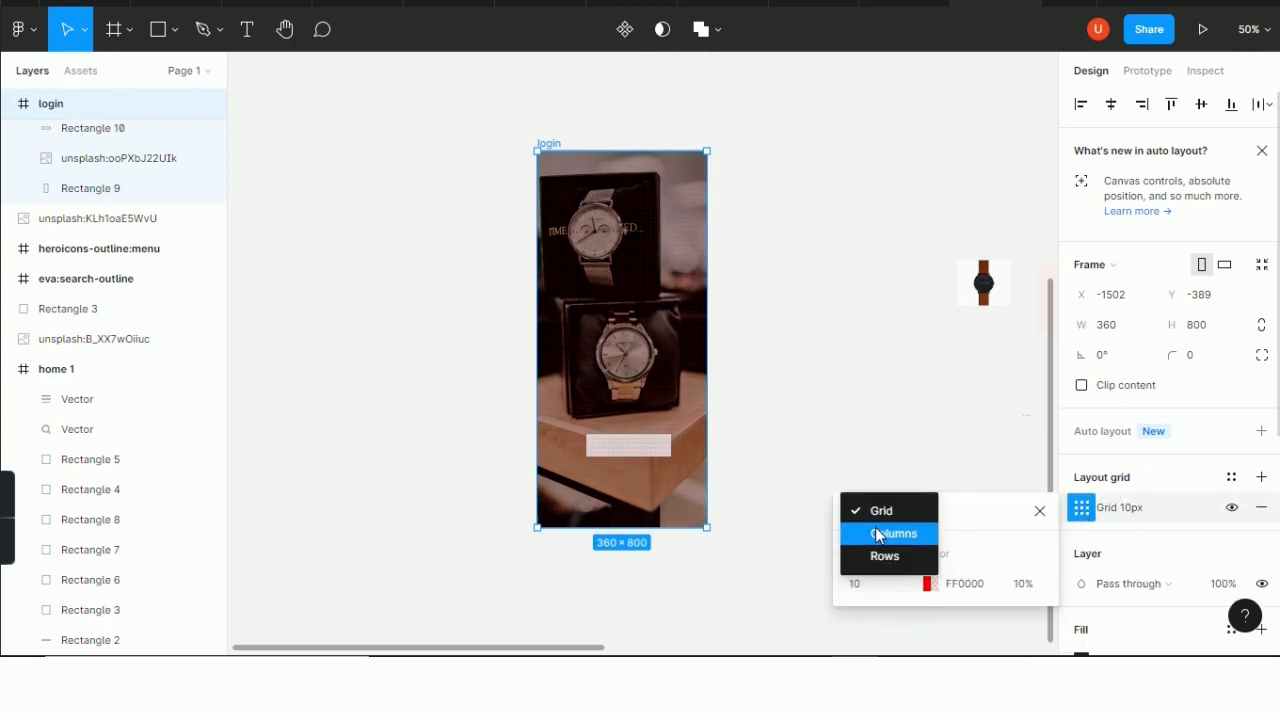
click(877, 535)
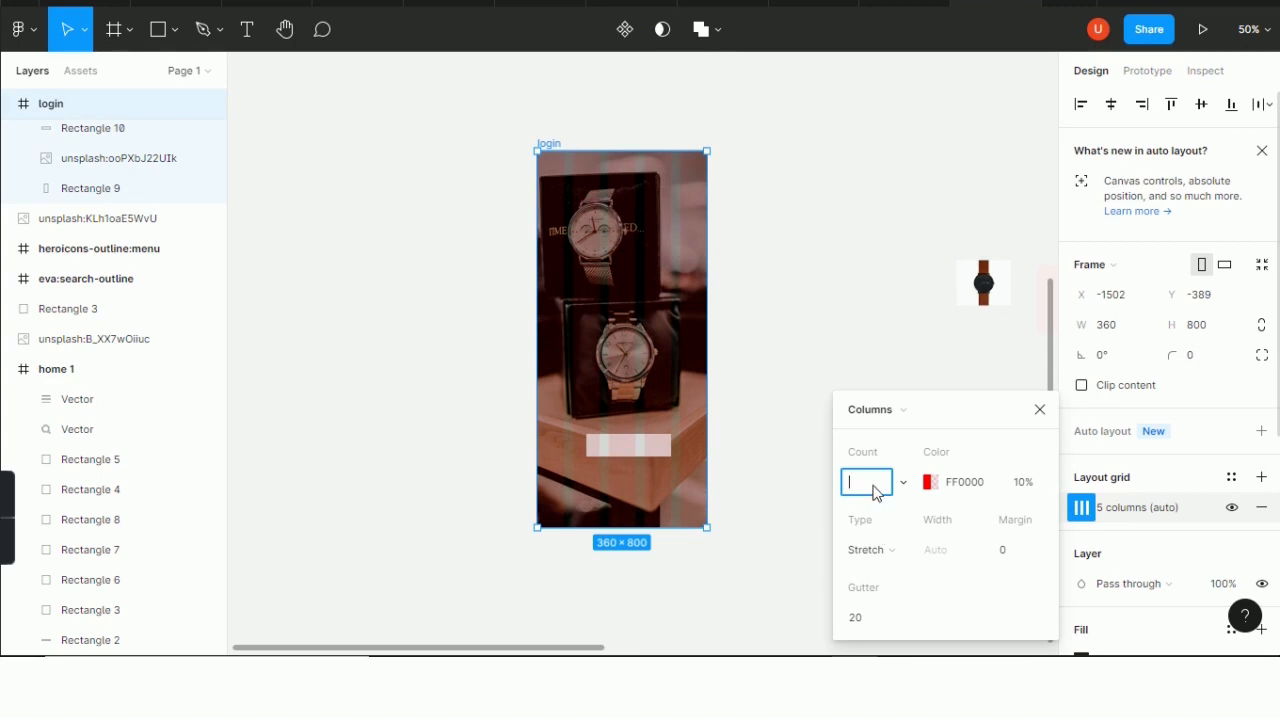
click(834, 390)
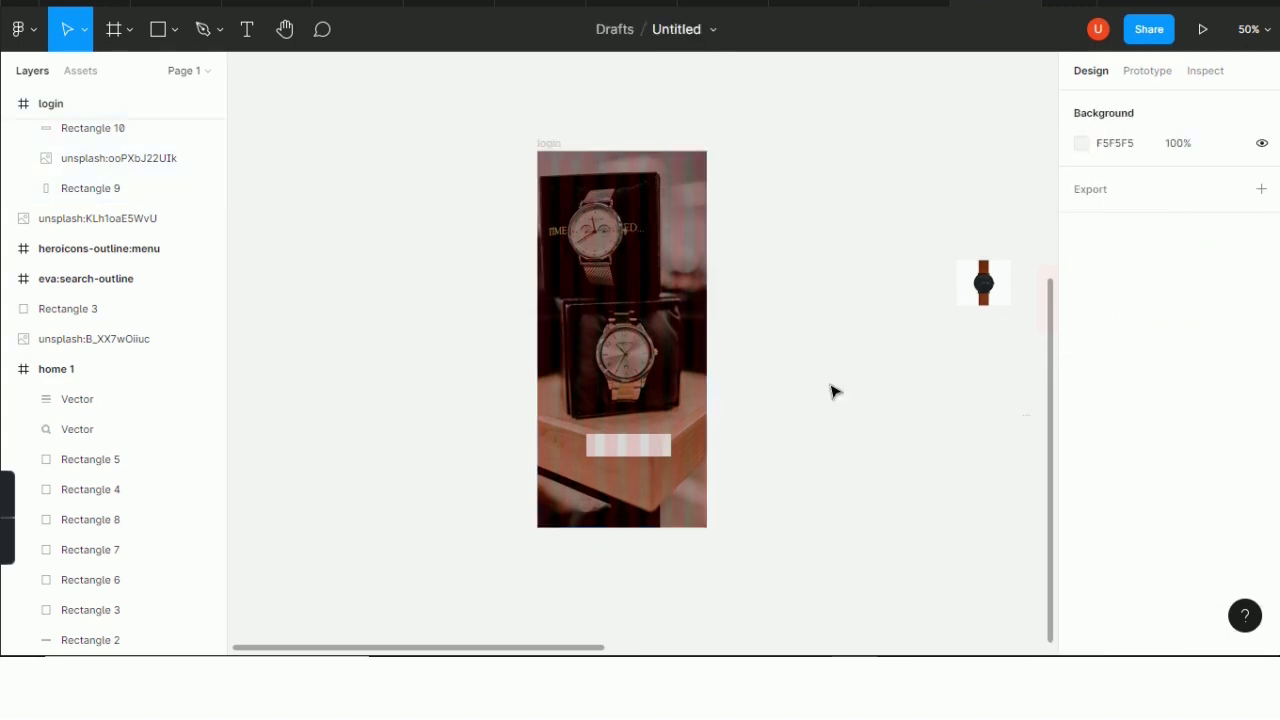
Center the button rectangle horizontally in the login frame at X 90, Y 595, and hide the frame's column grid
drag(636, 452, 632, 449)
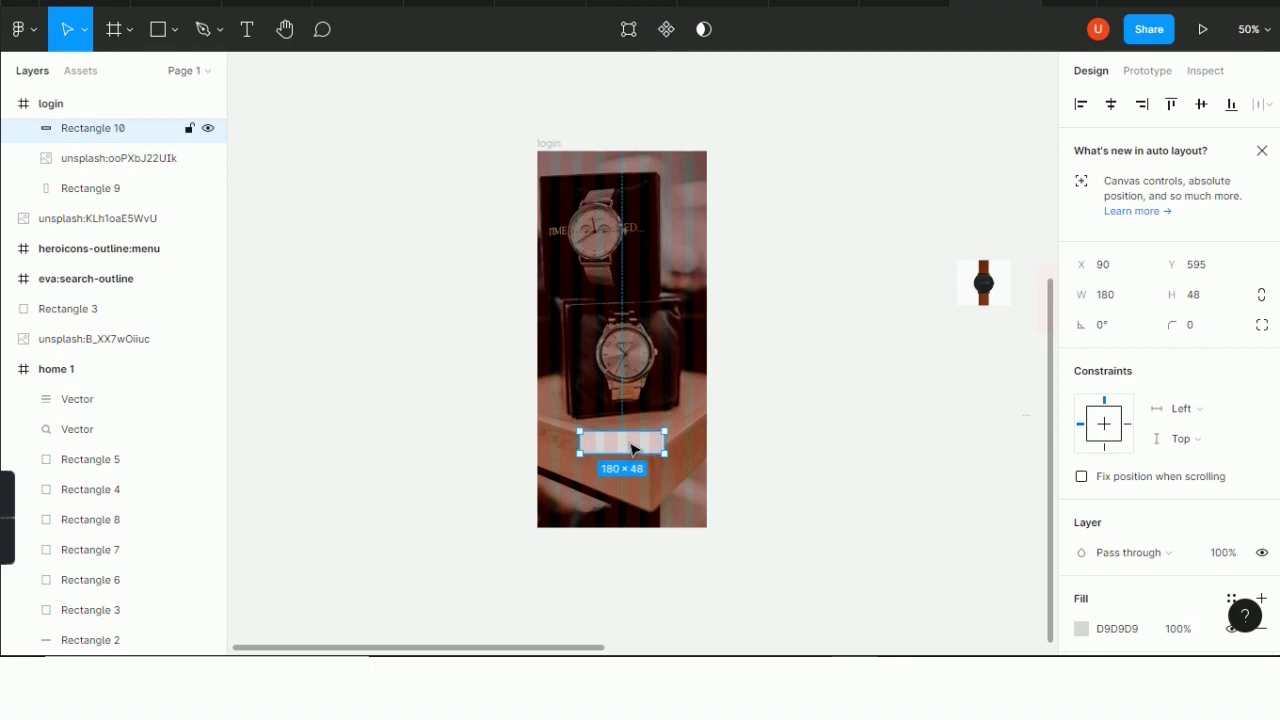
key(ctrl+plus)
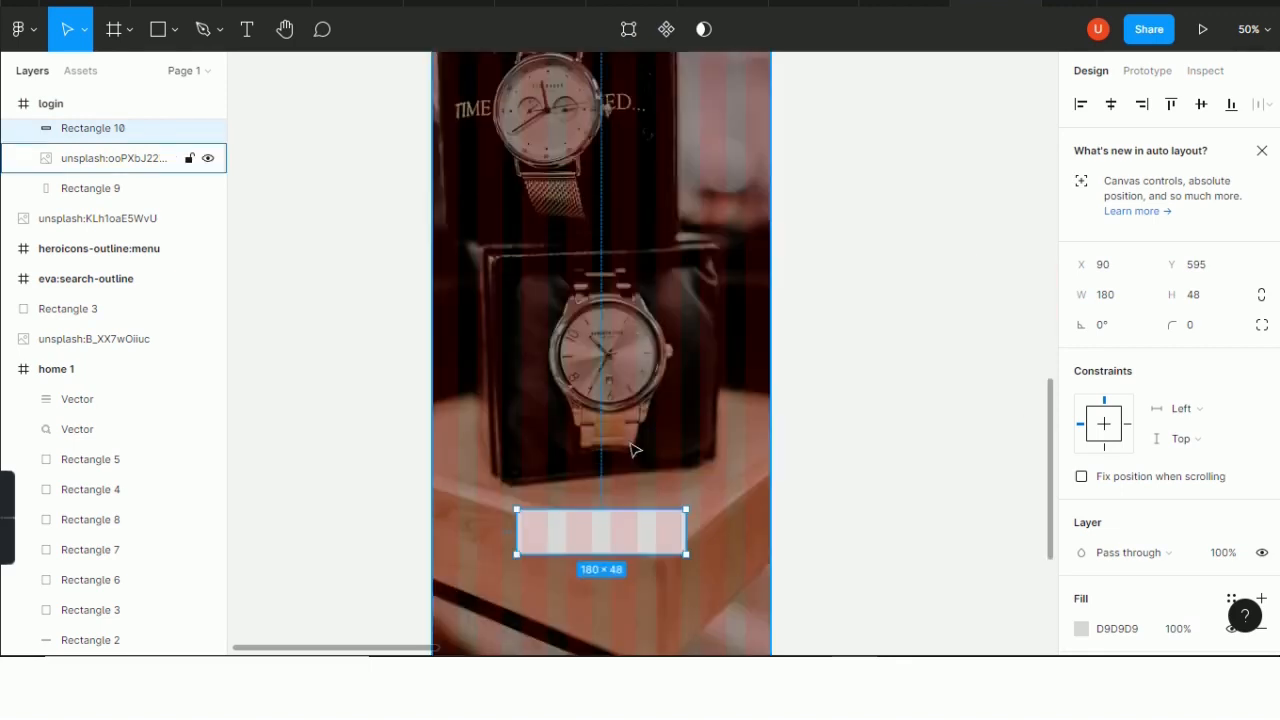
key(ctrl+plus)
drag(1052, 447, 1053, 466)
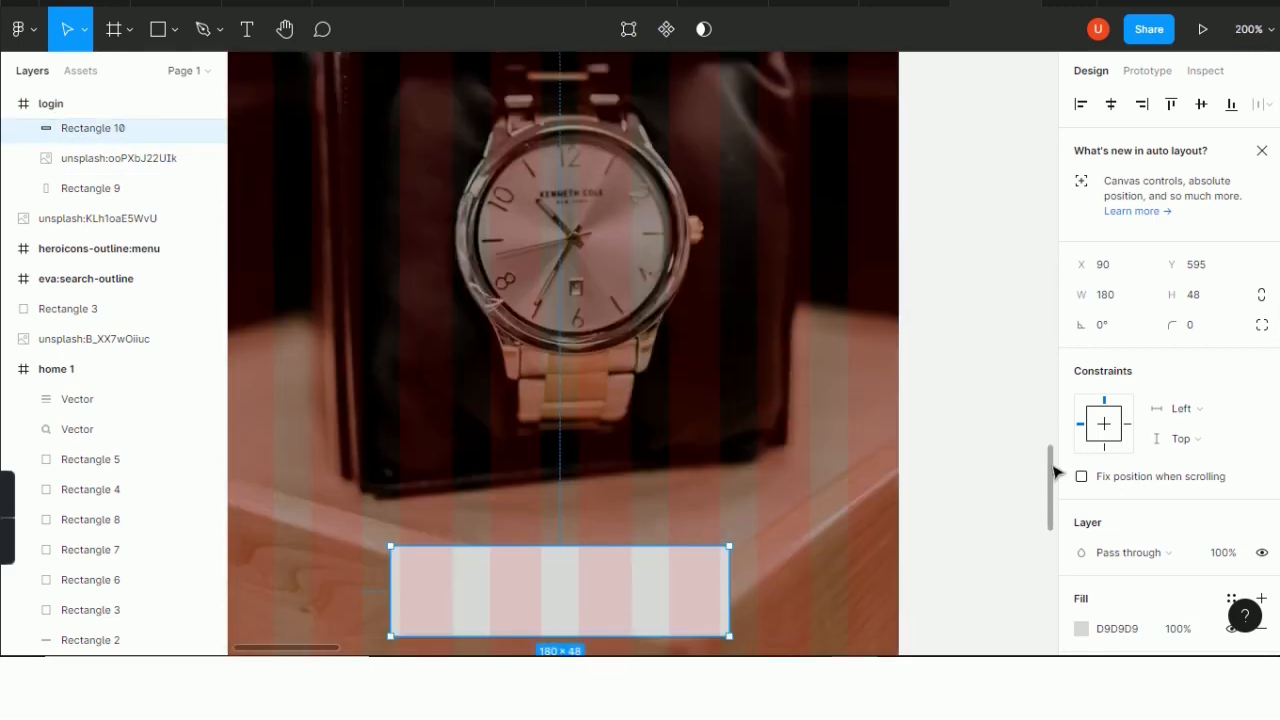
drag(1278, 303, 1278, 433)
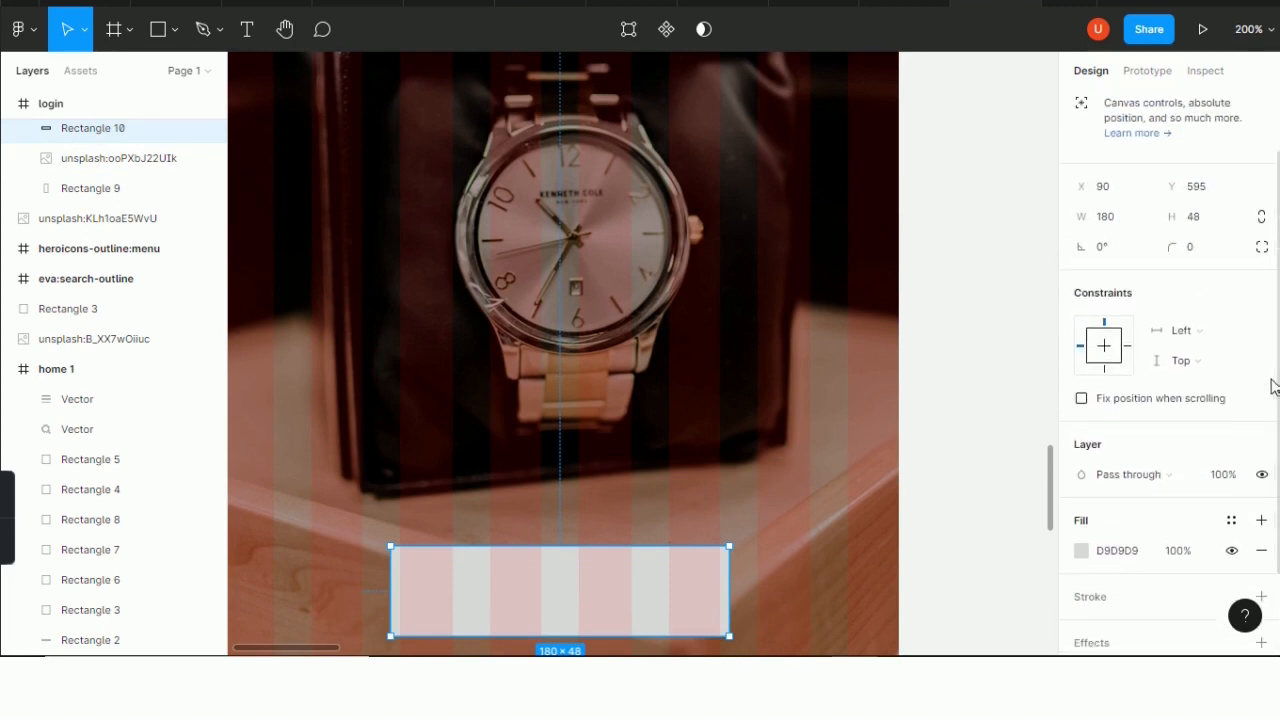
key(Escape)
click(1232, 429)
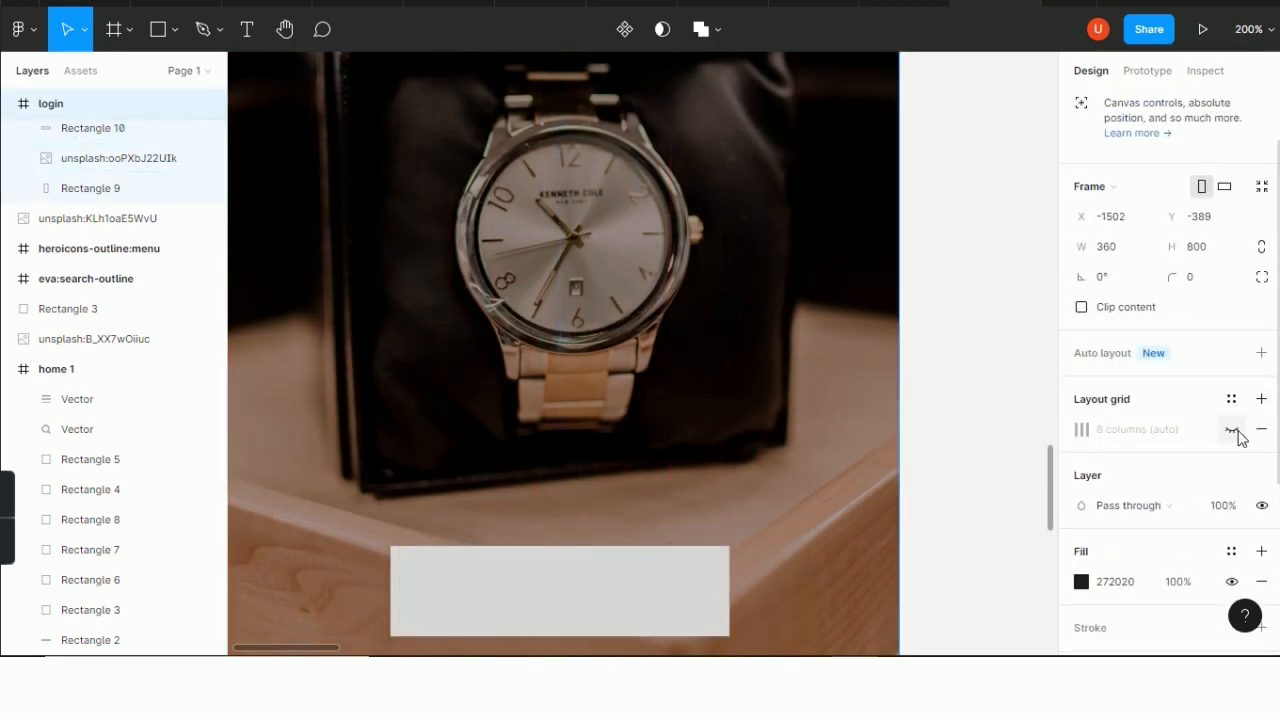
Set the button rectangle's corner radius to 10
drag(1051, 491, 1050, 540)
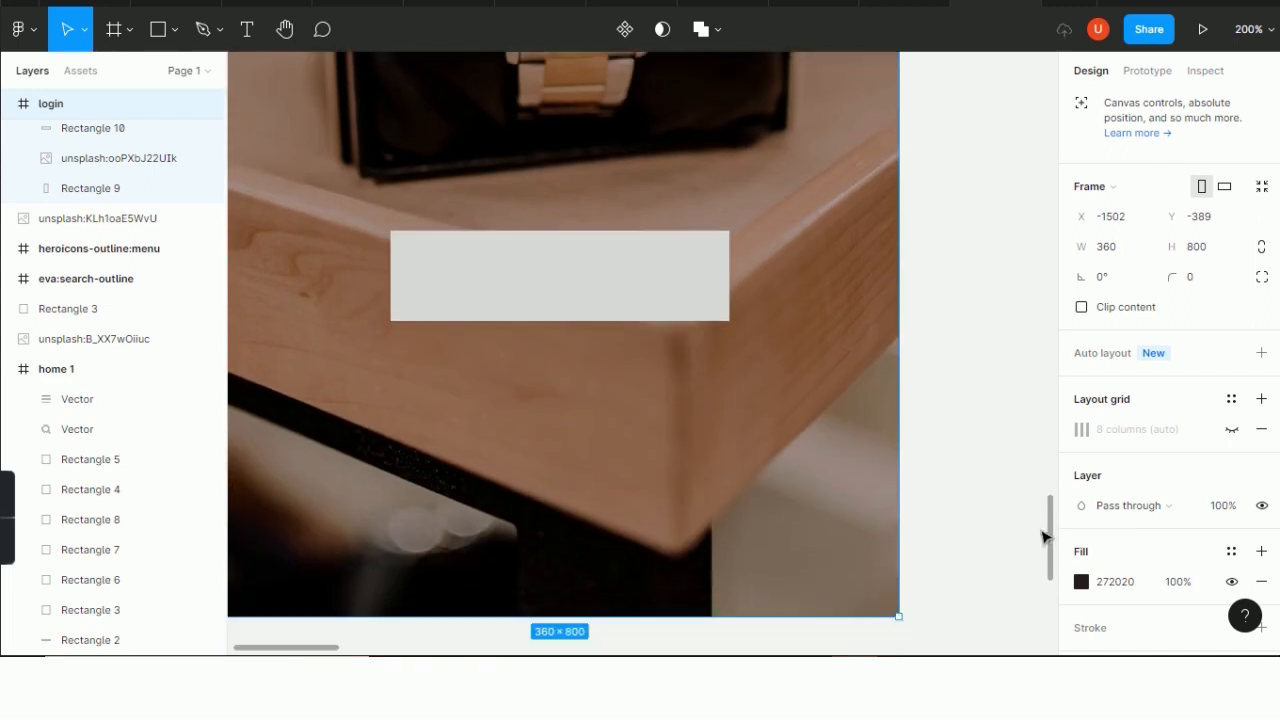
click(631, 311)
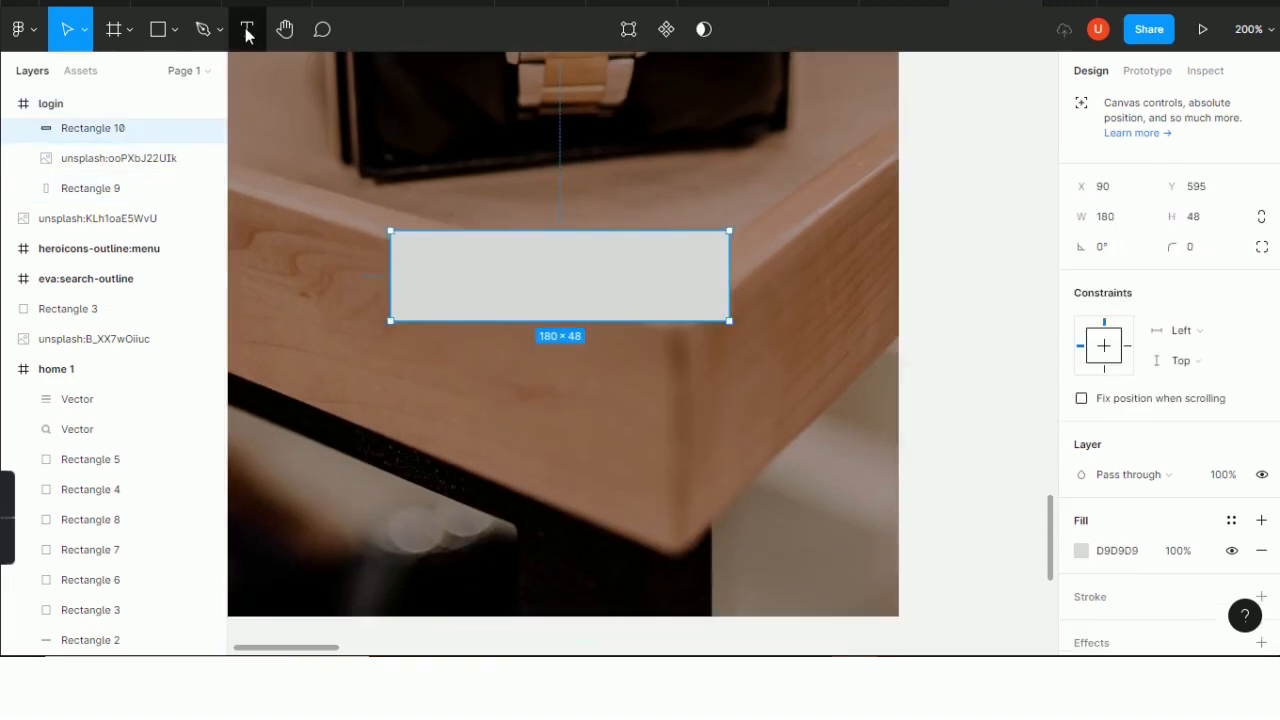
click(1196, 250)
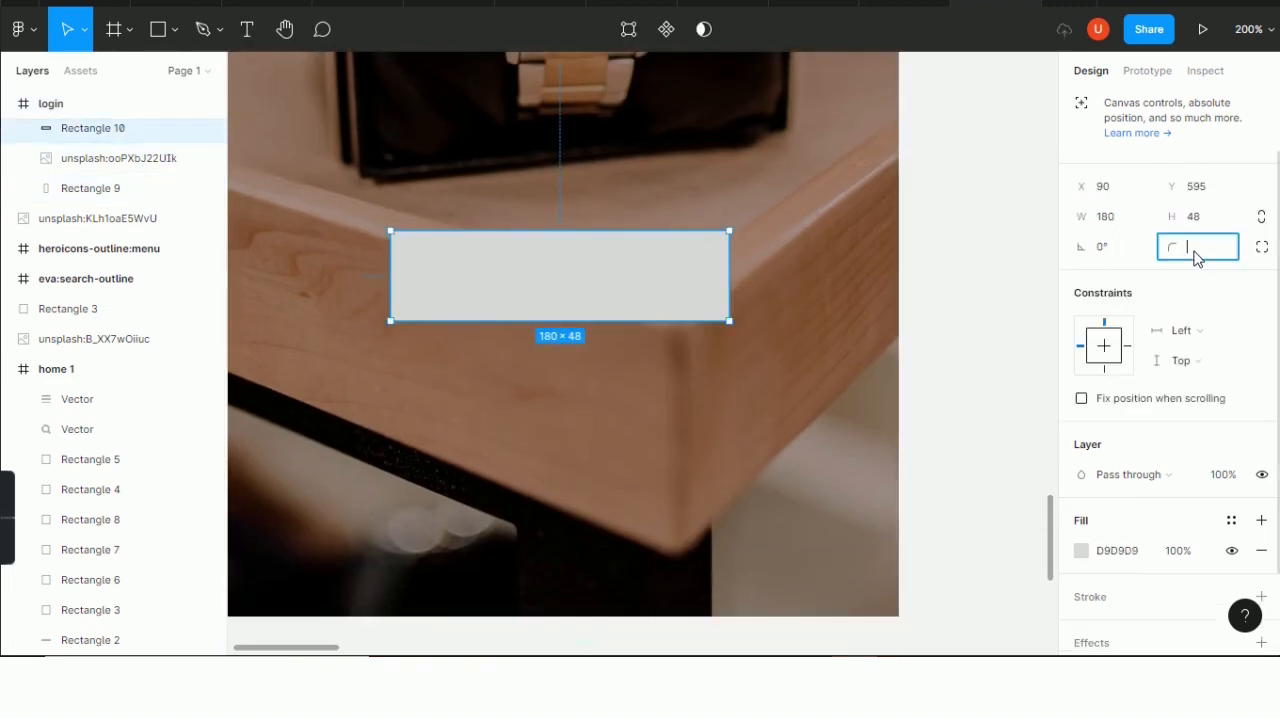
click(886, 378)
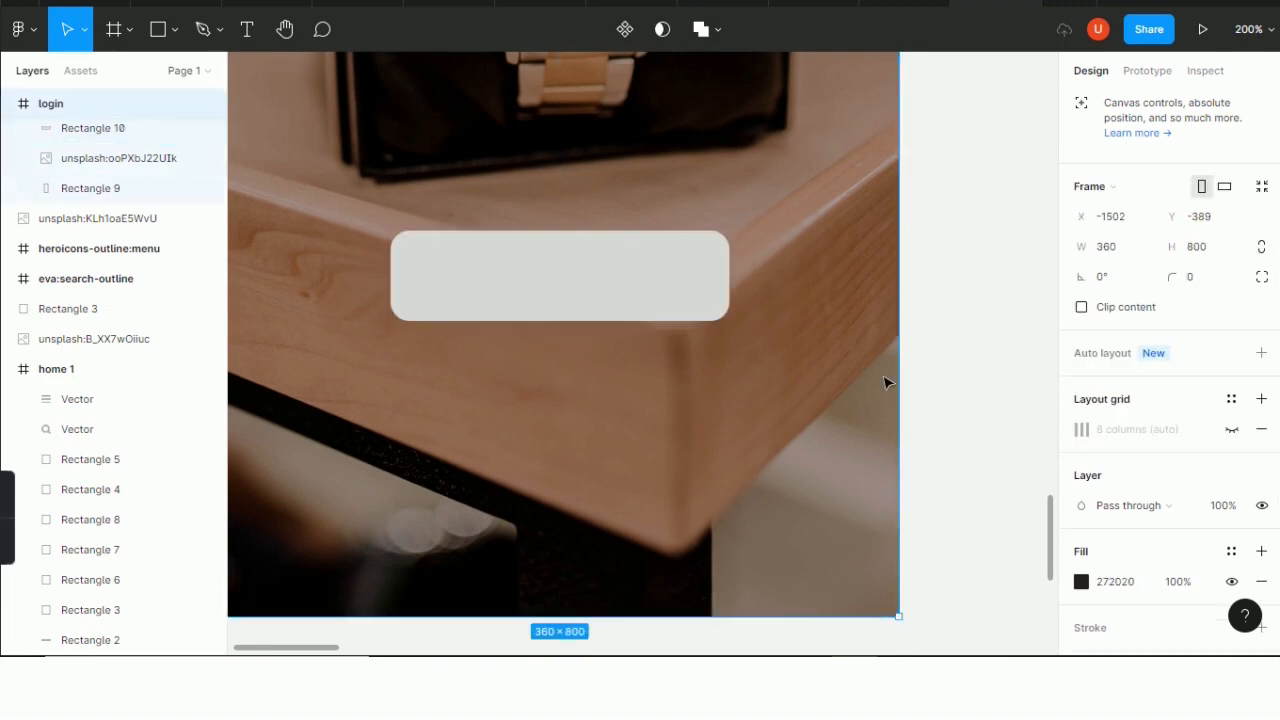
Change the button rectangle's fill to black, using the document colors
click(670, 300)
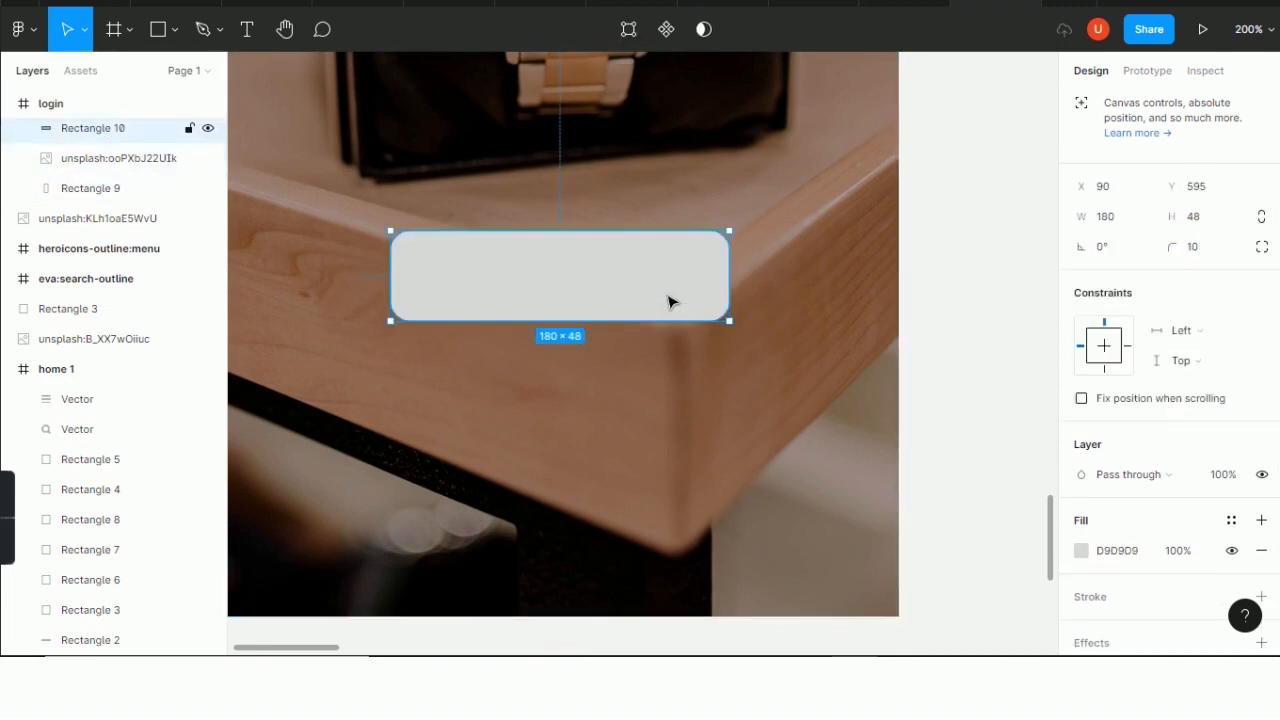
click(1080, 552)
click(904, 563)
click(670, 505)
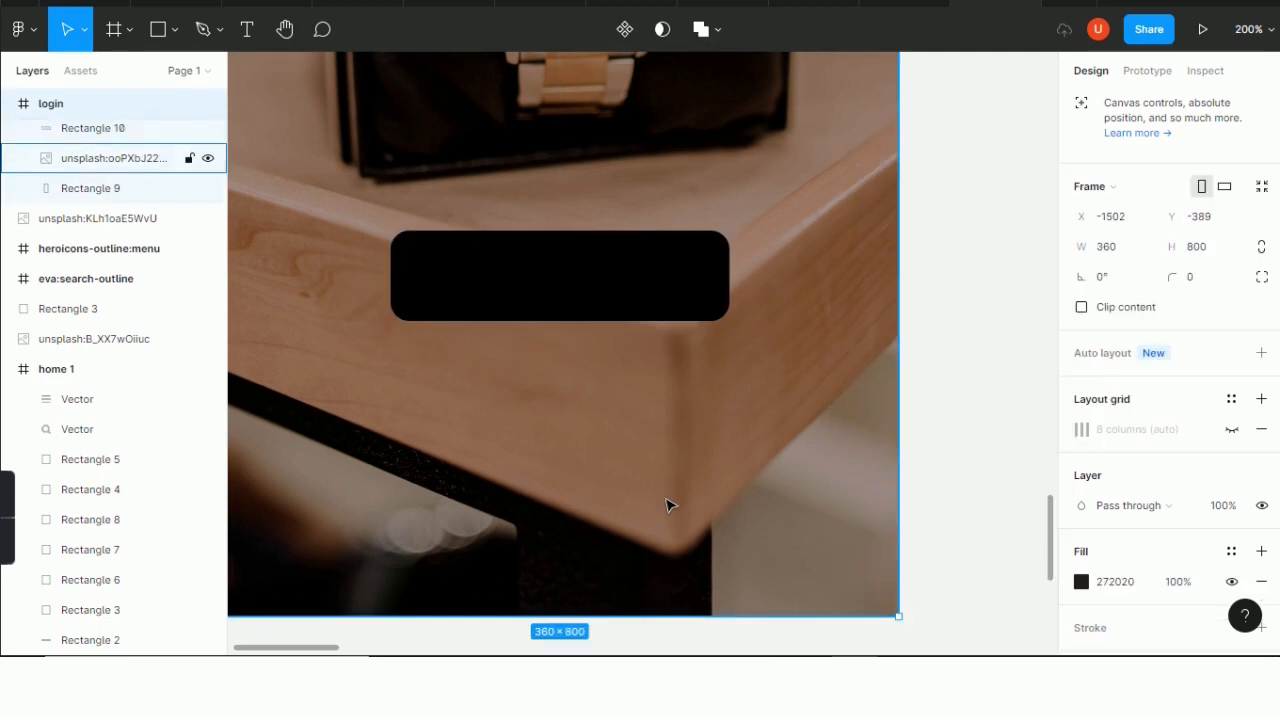
Add a text box about 173 × 42 over the black button reading "Lets get Started"
click(248, 30)
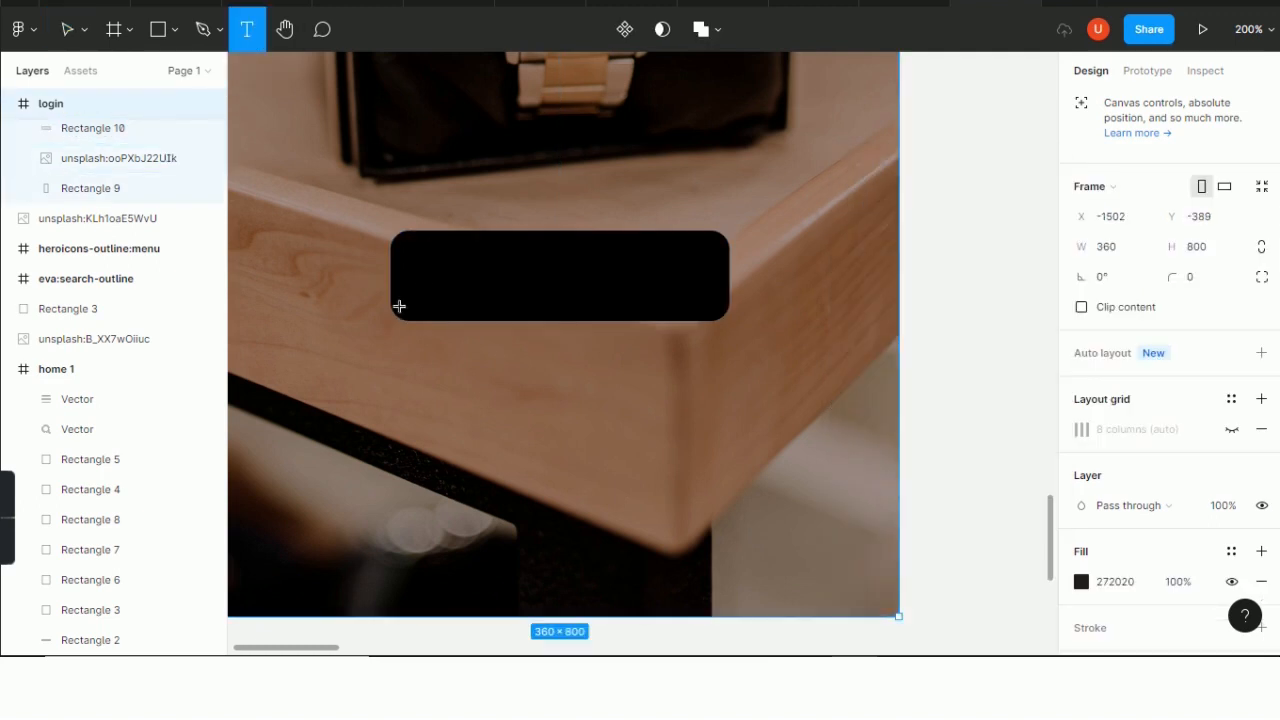
drag(396, 316, 724, 238)
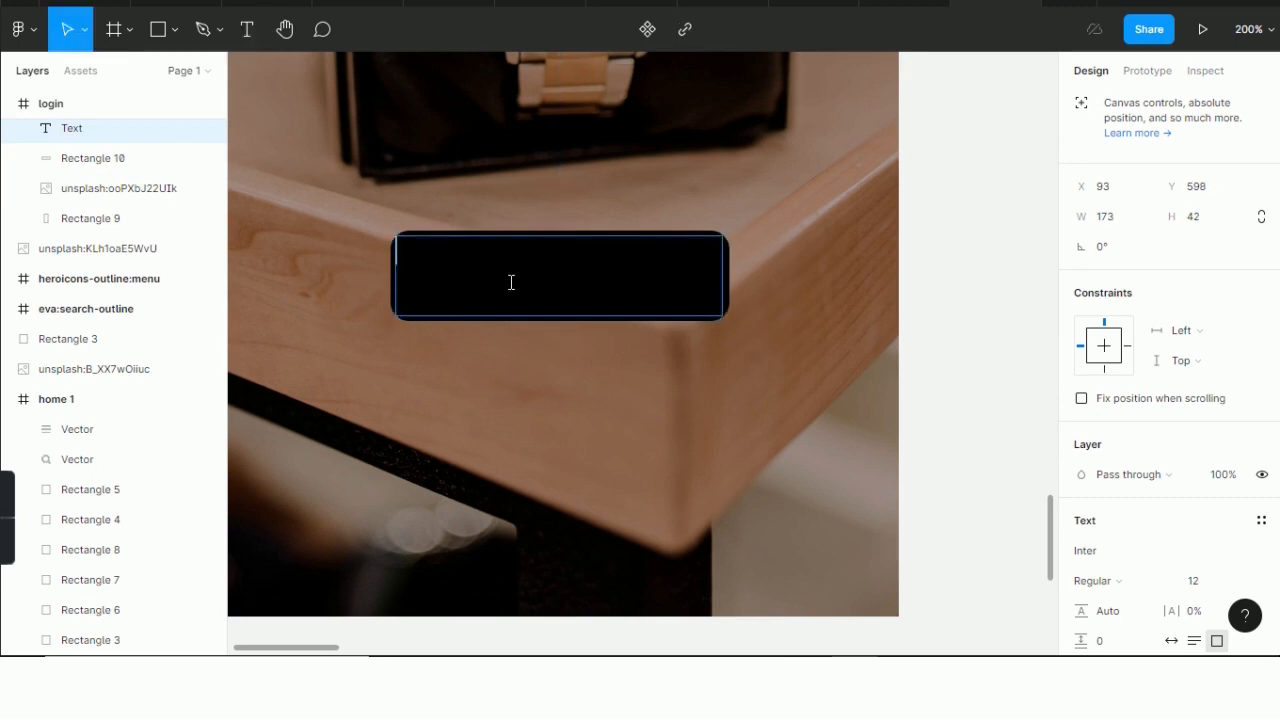
click(368, 307)
drag(405, 291, 419, 283)
key(ctrl+z)
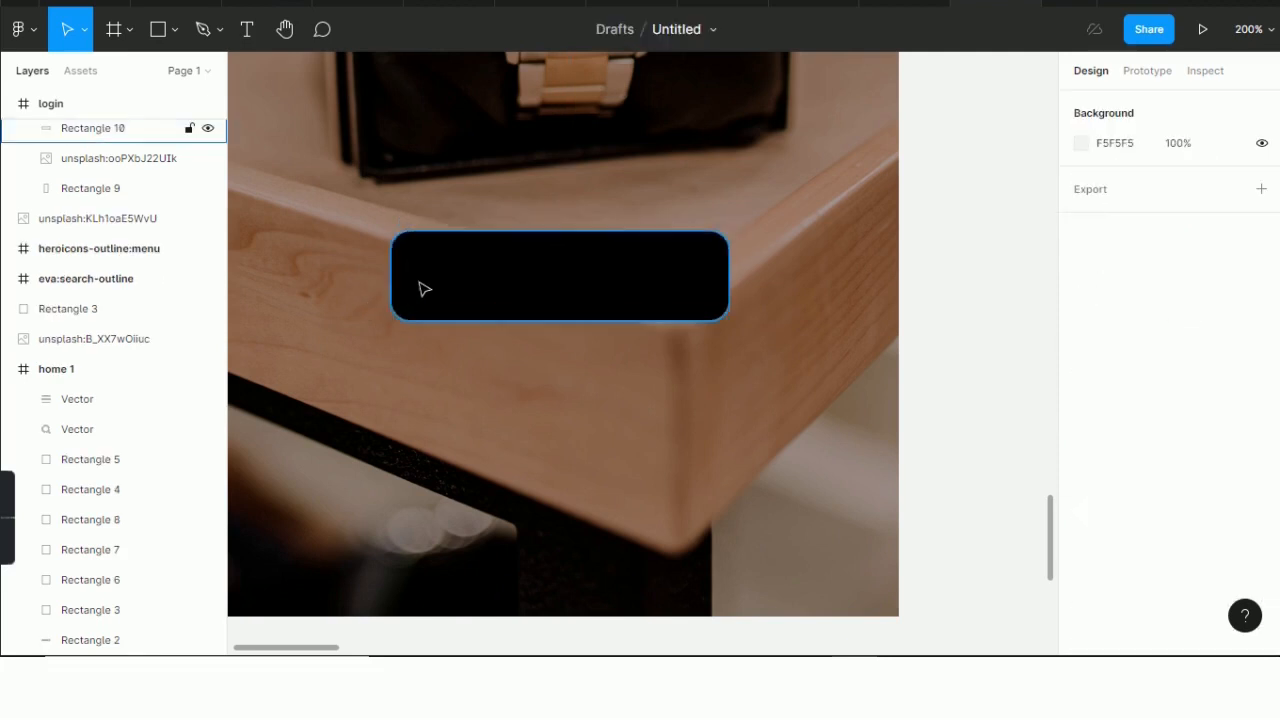
key(ctrl+z)
click(246, 31)
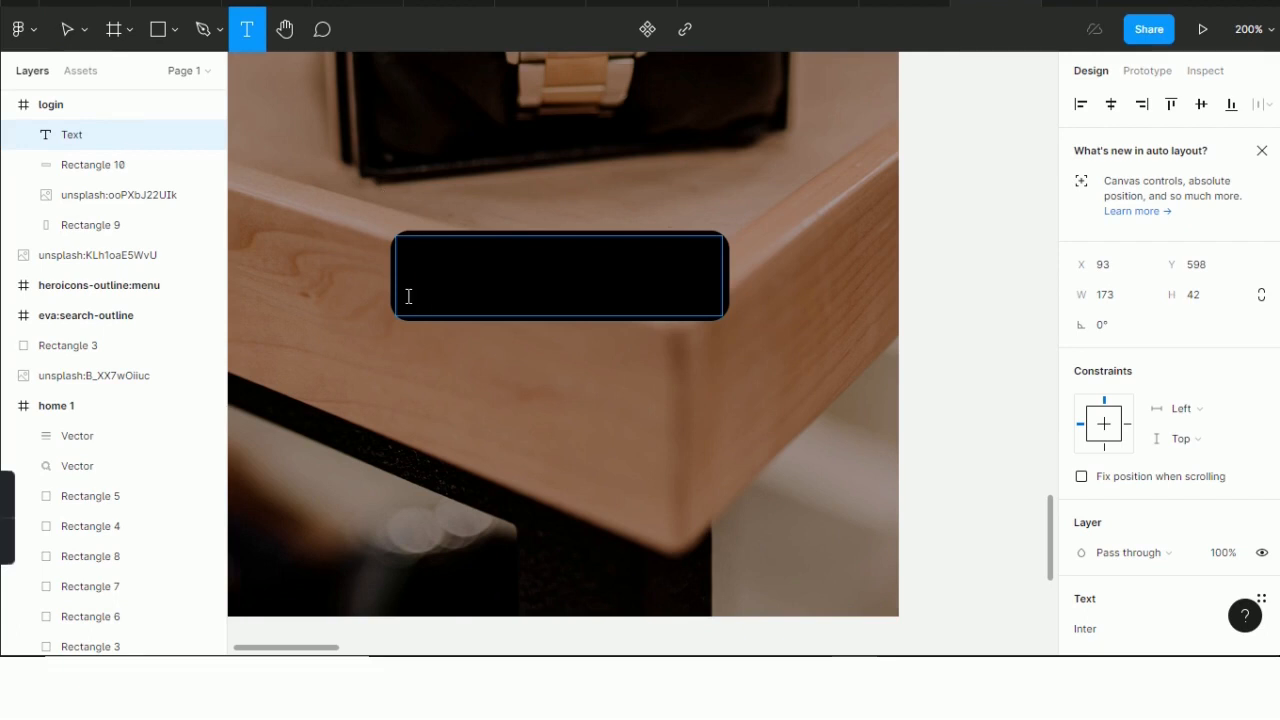
text(Lets get Started)
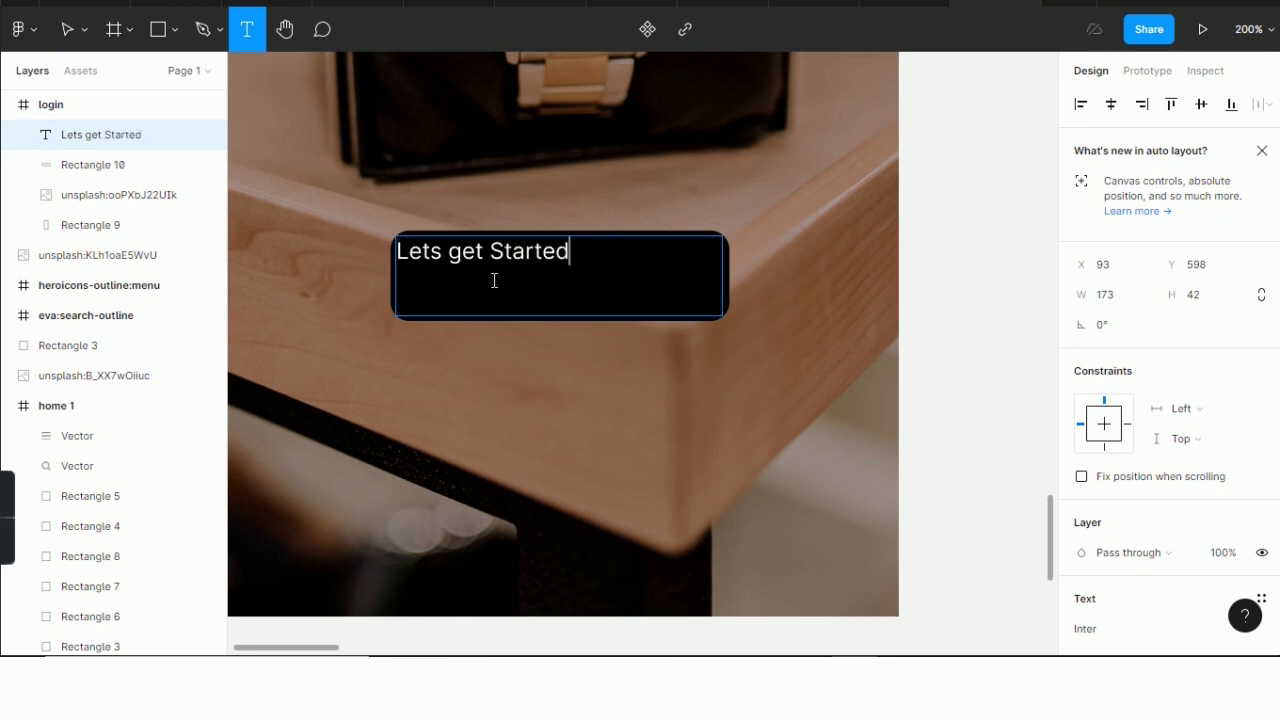
click(550, 336)
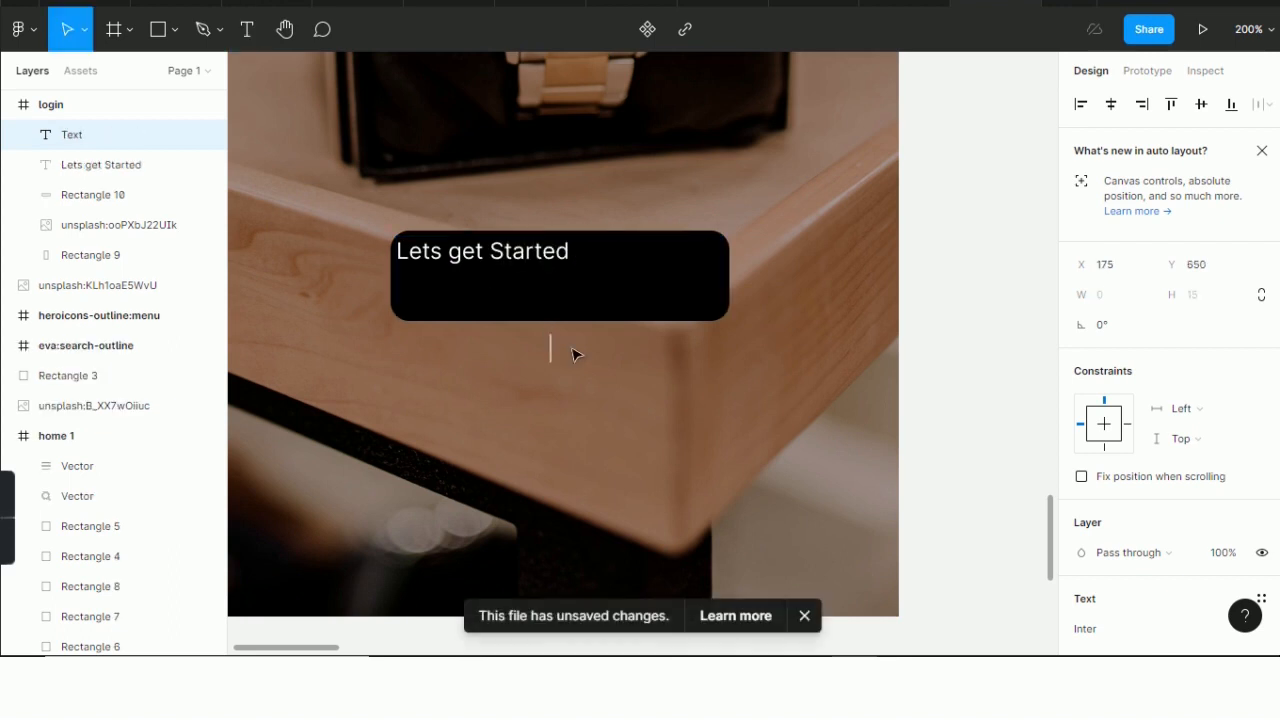
click(118, 32)
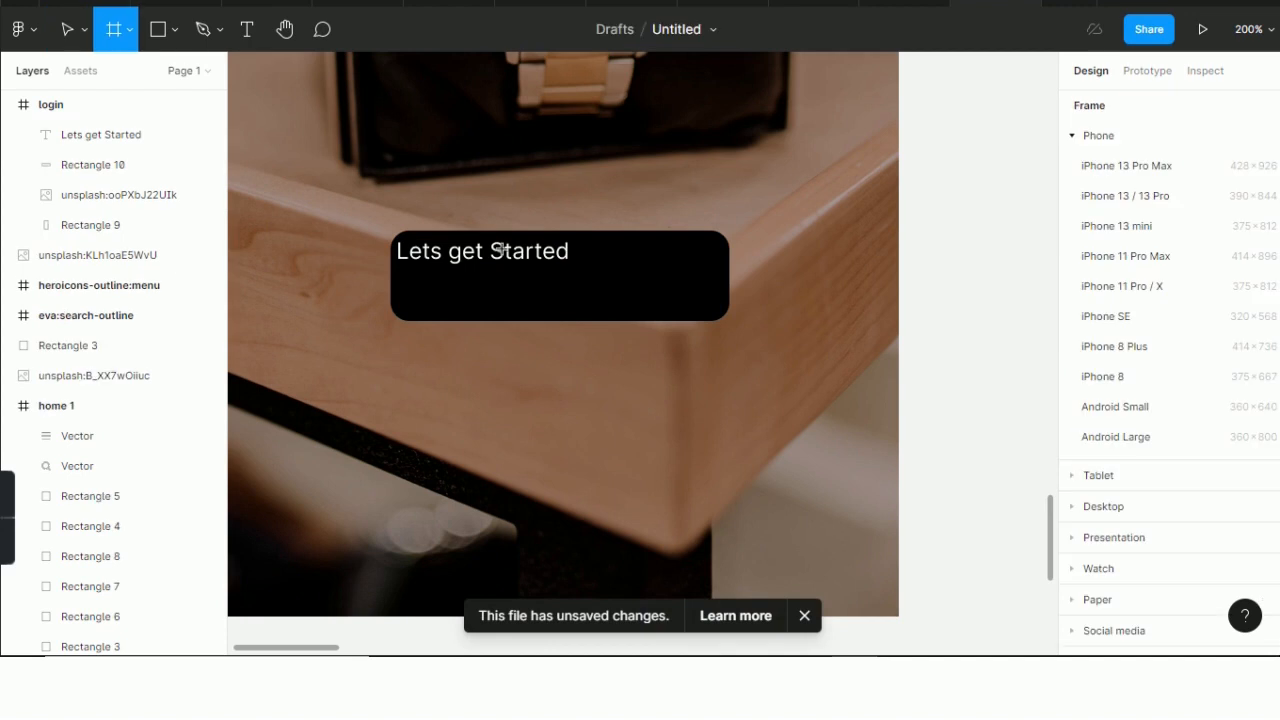
click(592, 257)
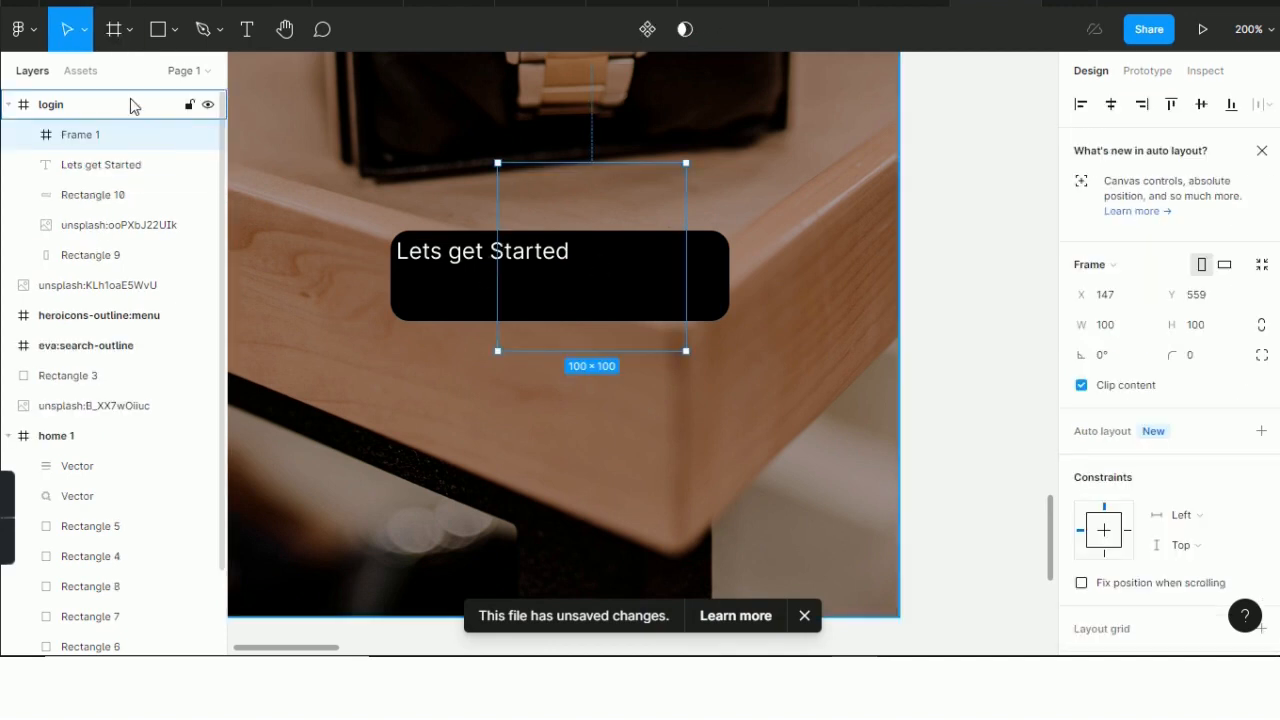
key(ctrl+z)
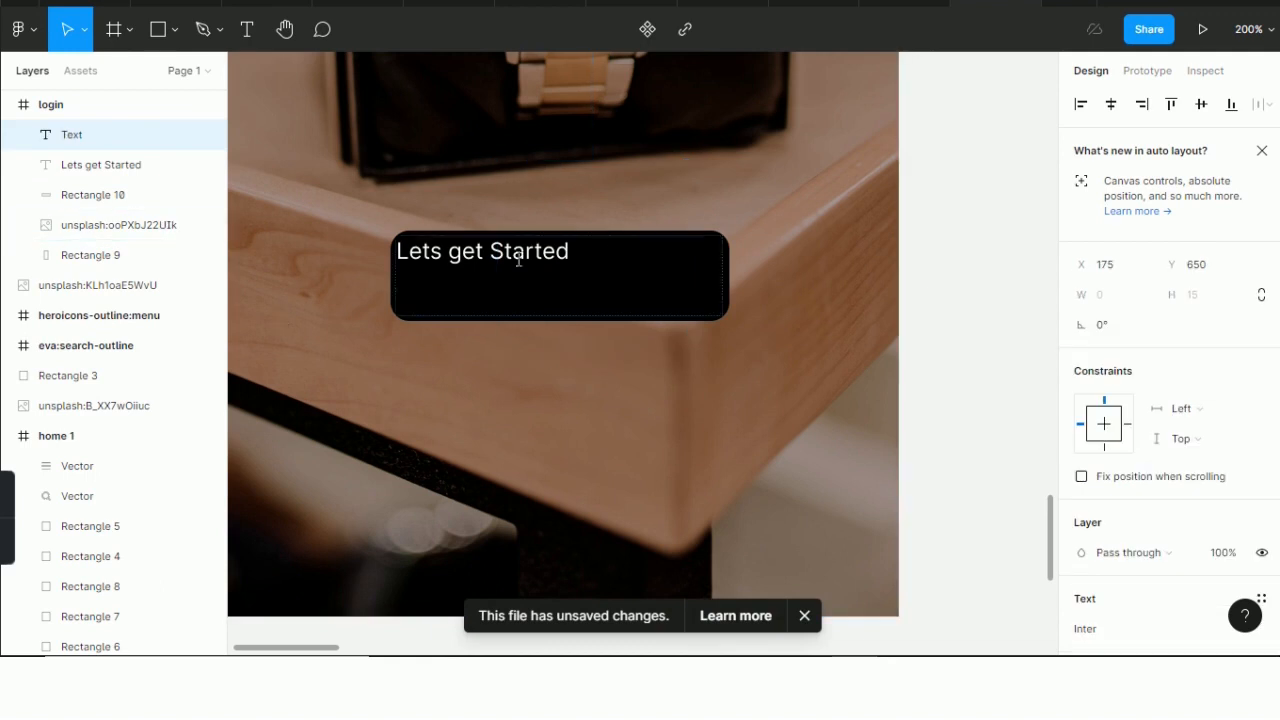
Shrink the "Lets get Started" text box to about 96 × 21 and place it in the middle of the black button
double_click(589, 256)
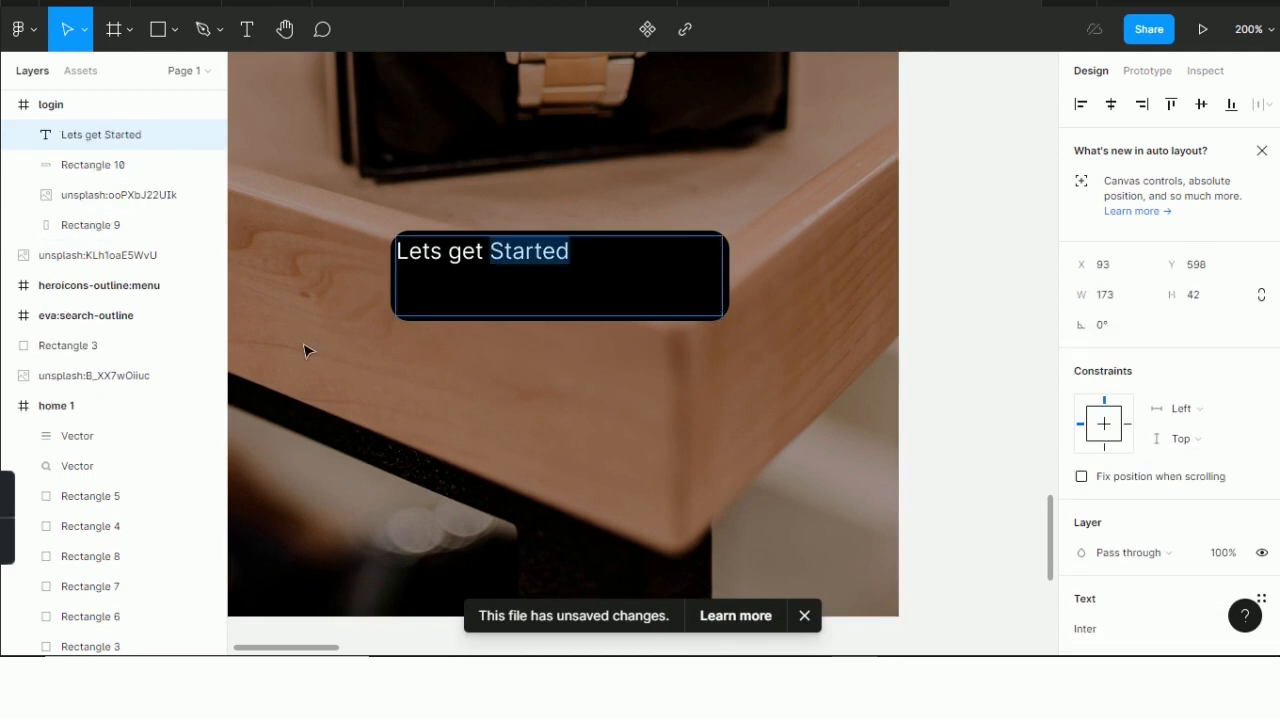
key(Escape)
drag(724, 317, 586, 274)
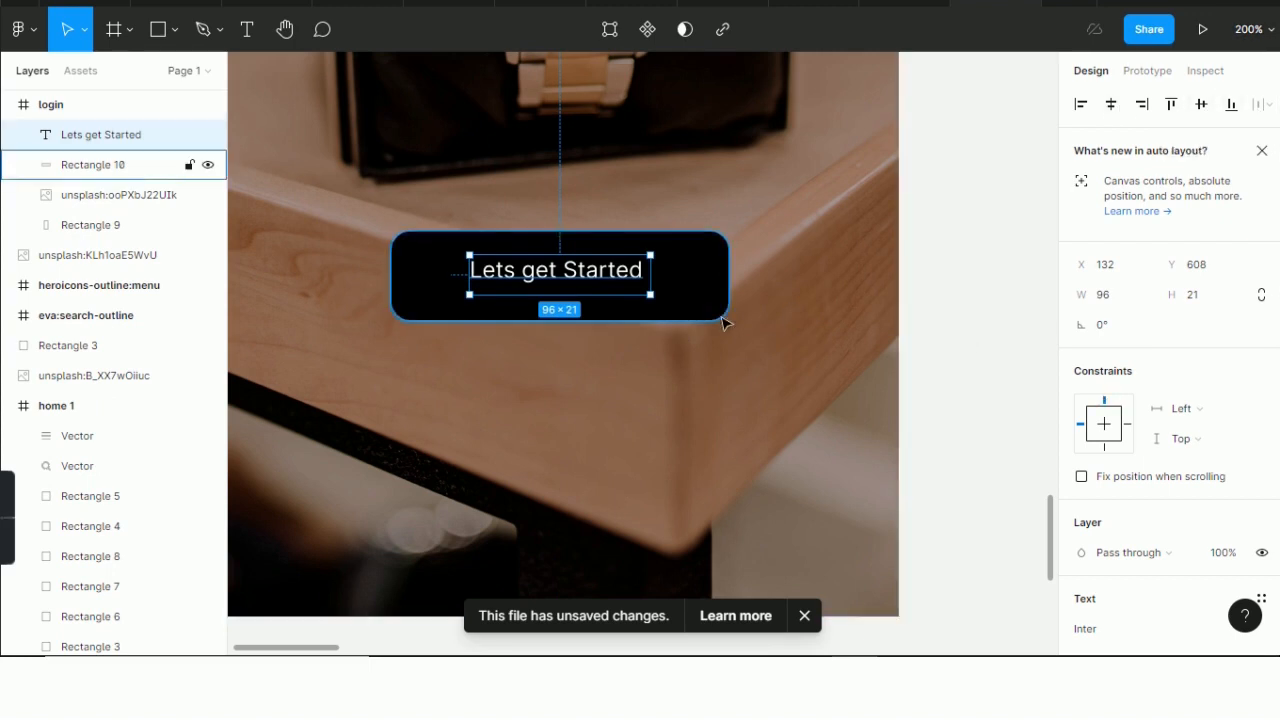
Set the button label's font size to 15, then widen its text box to fit one line and recentre it in the button
scroll(1170, 372, down, 2)
click(1208, 494)
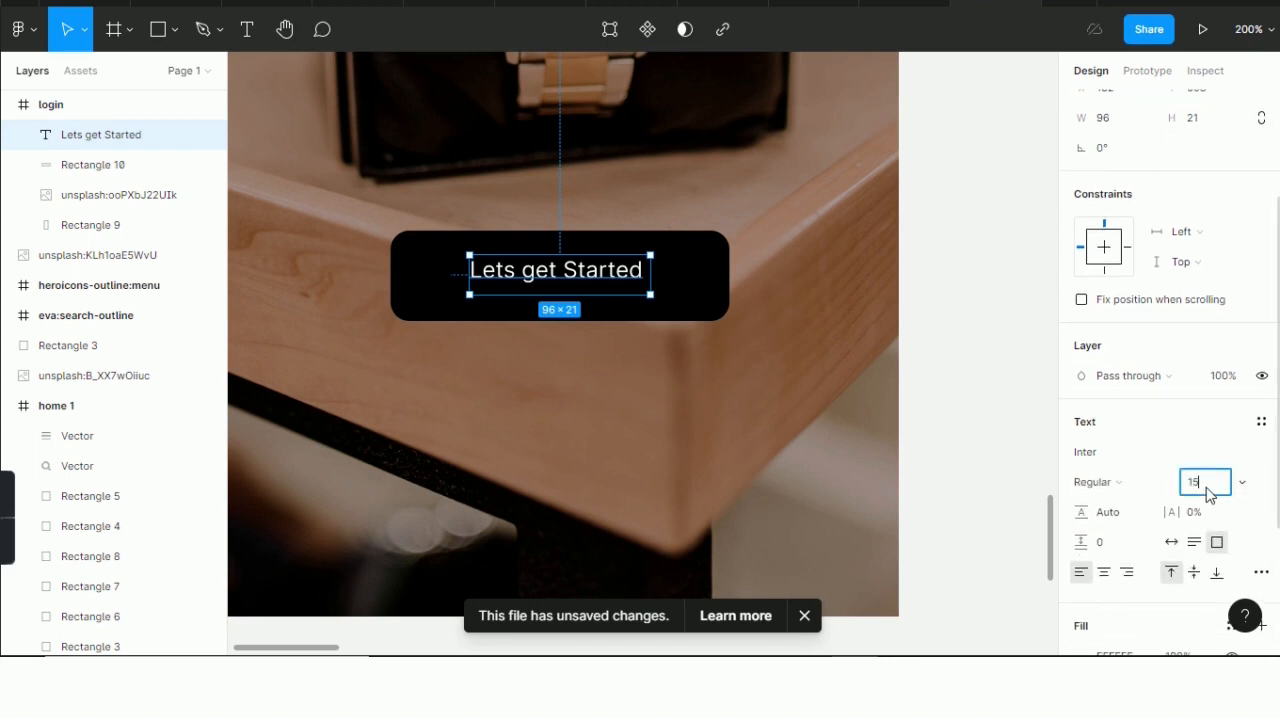
click(1112, 484)
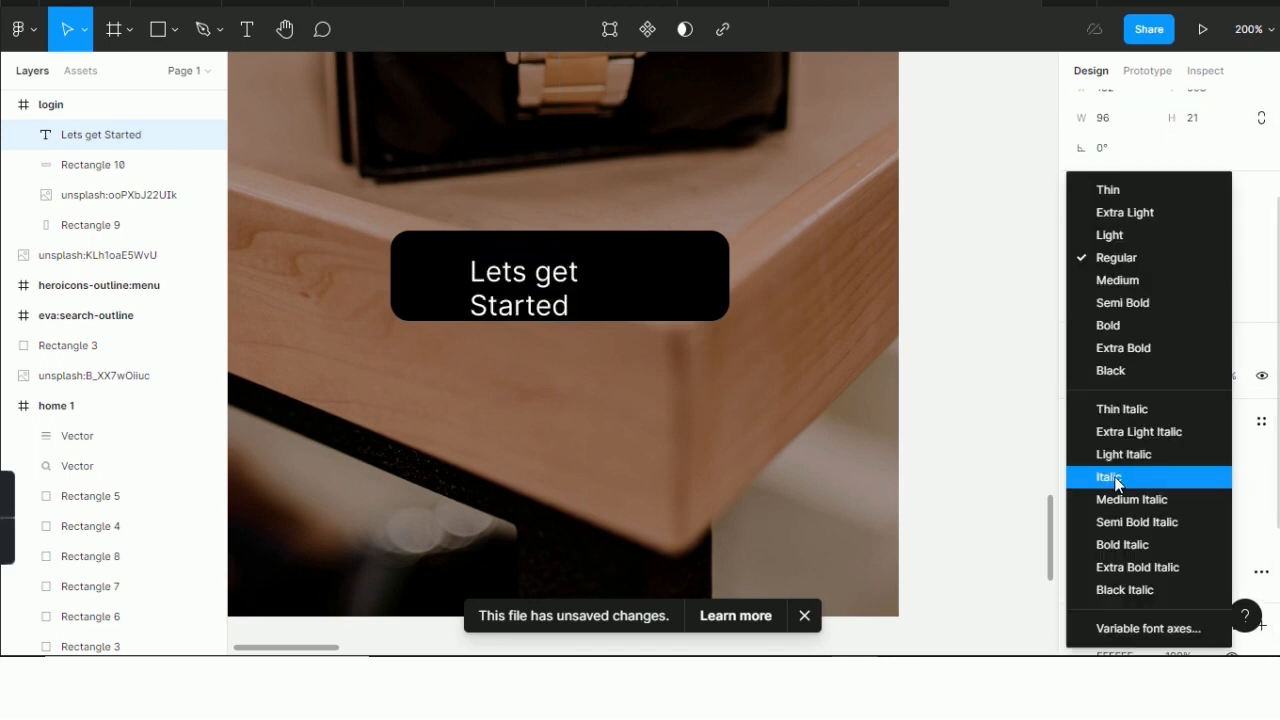
click(1026, 464)
drag(650, 274, 692, 274)
drag(568, 280, 557, 283)
key(Escape)
Add a text box about 152 × 113 over the upper watch in the login frame, reading "Want new branded Watch"
drag(1051, 517, 1040, 372)
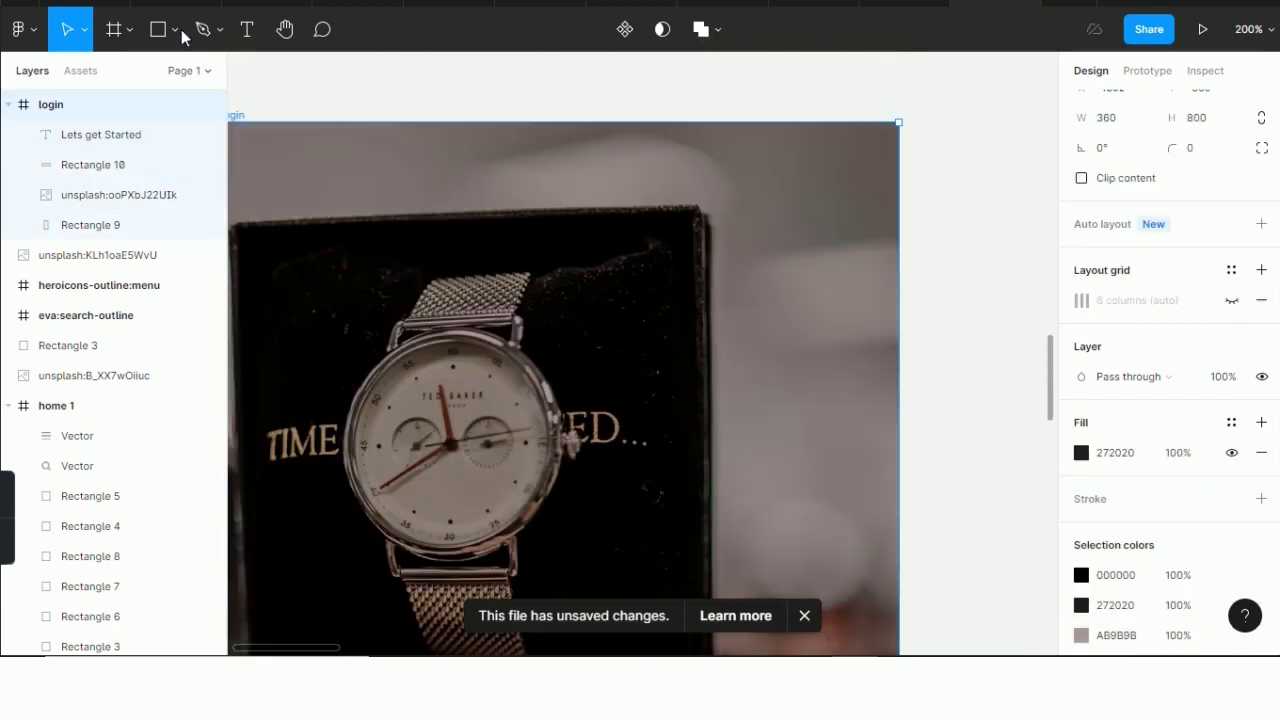
click(246, 29)
drag(432, 399, 718, 611)
key(Escape)
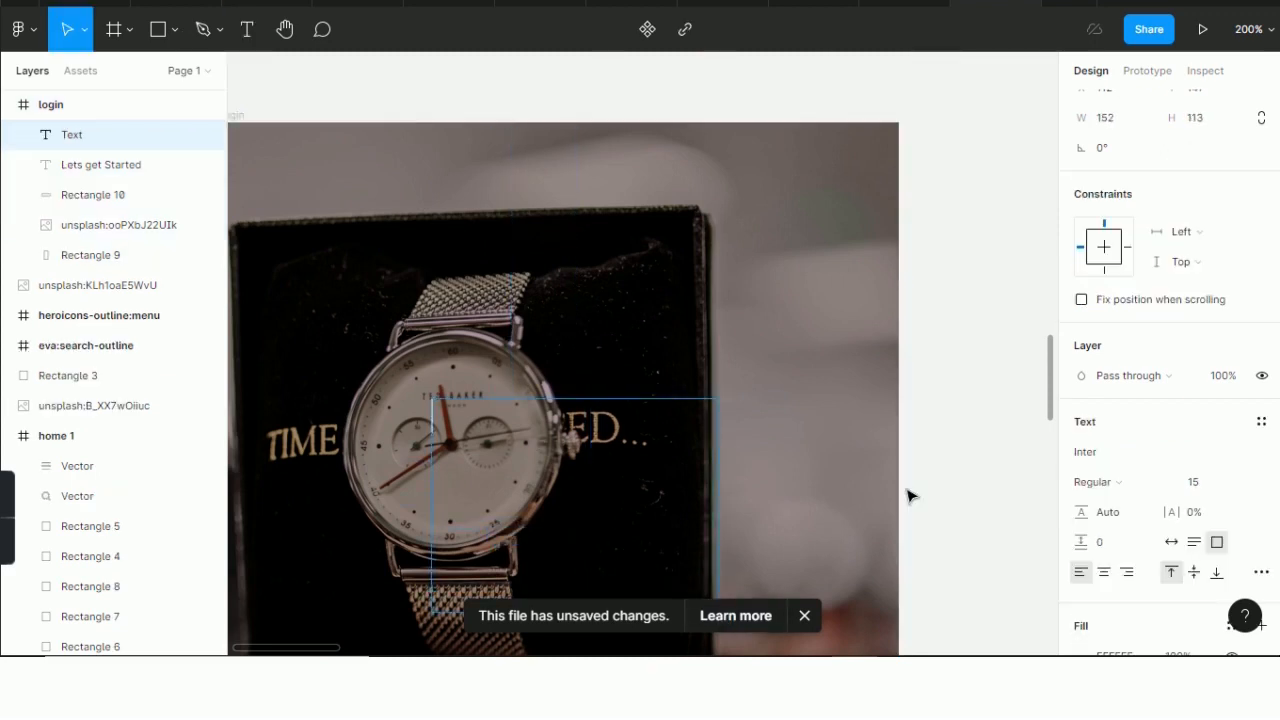
drag(1049, 380, 1052, 370)
scroll(1051, 428, down, 3)
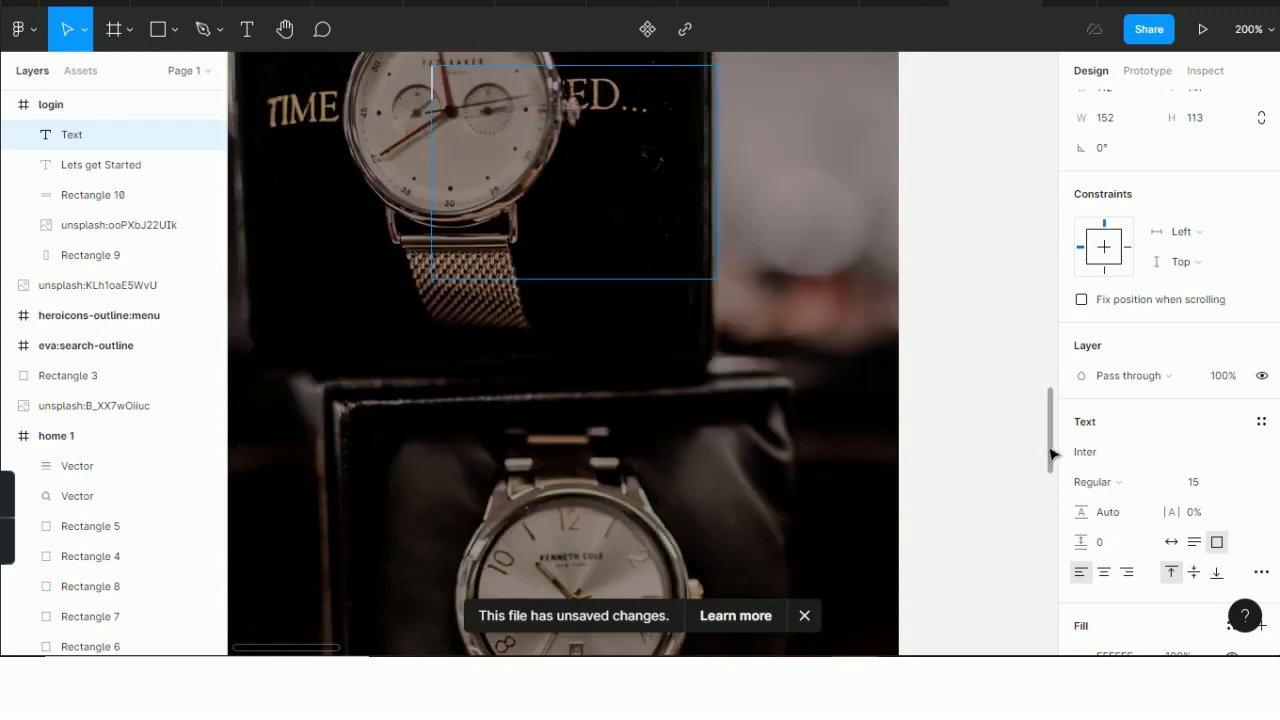
scroll(1045, 410, up, 5)
text(Want)
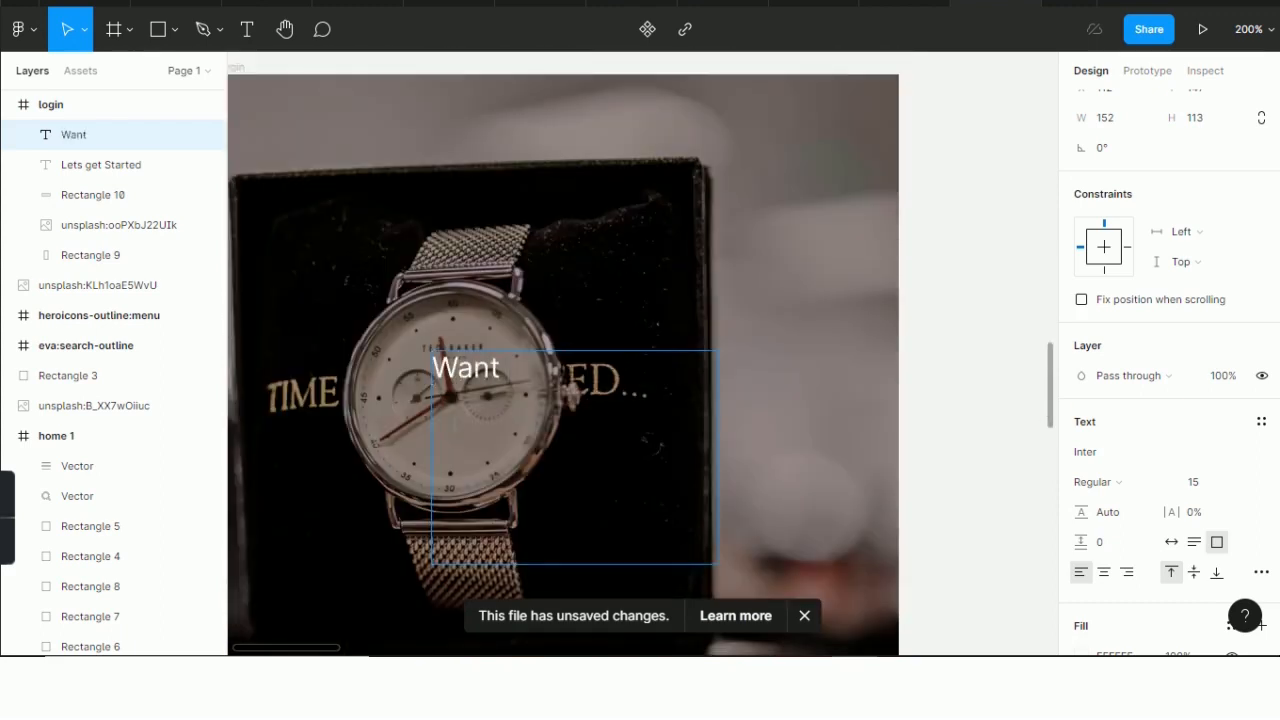
text( new br)
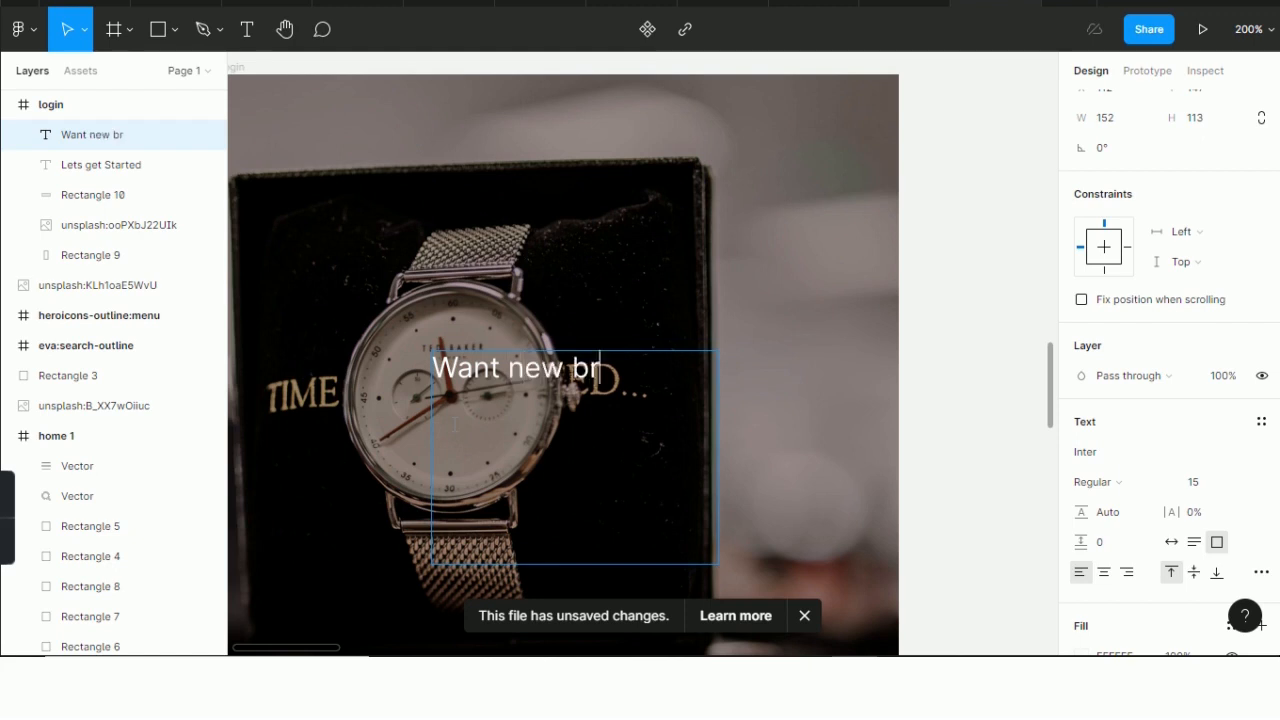
text(anded )
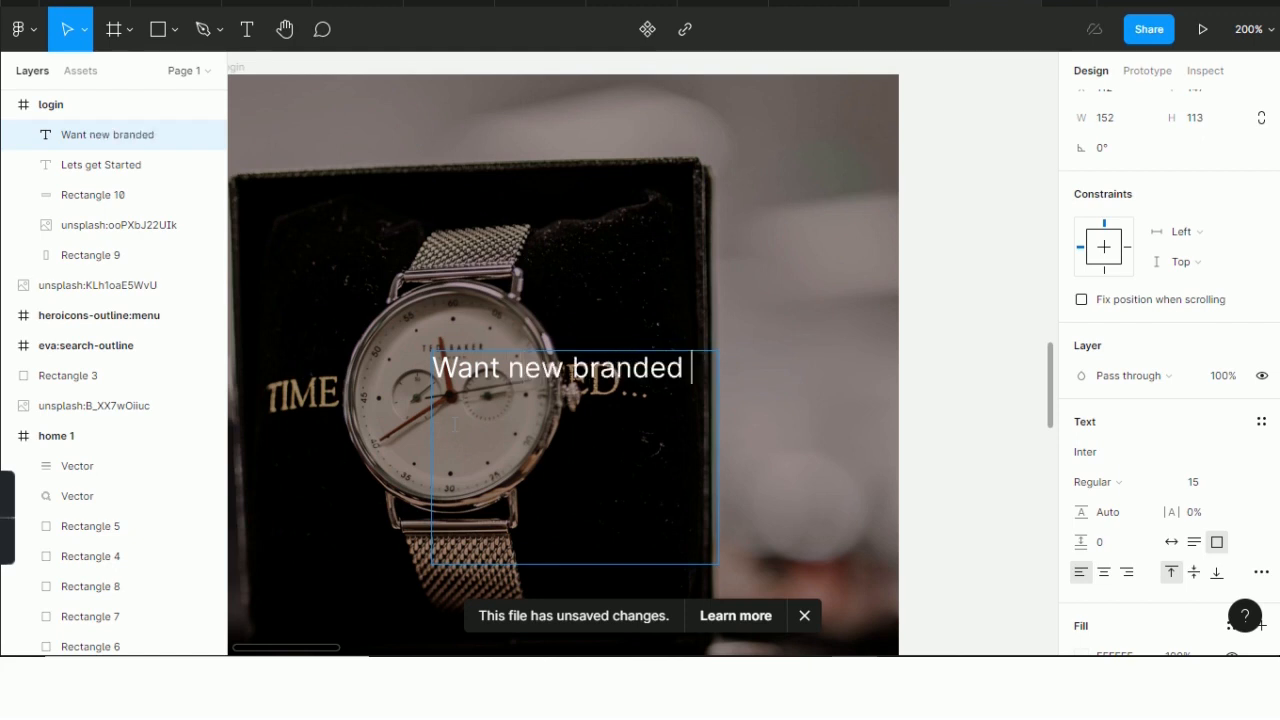
text(Watch)
key(Escape)
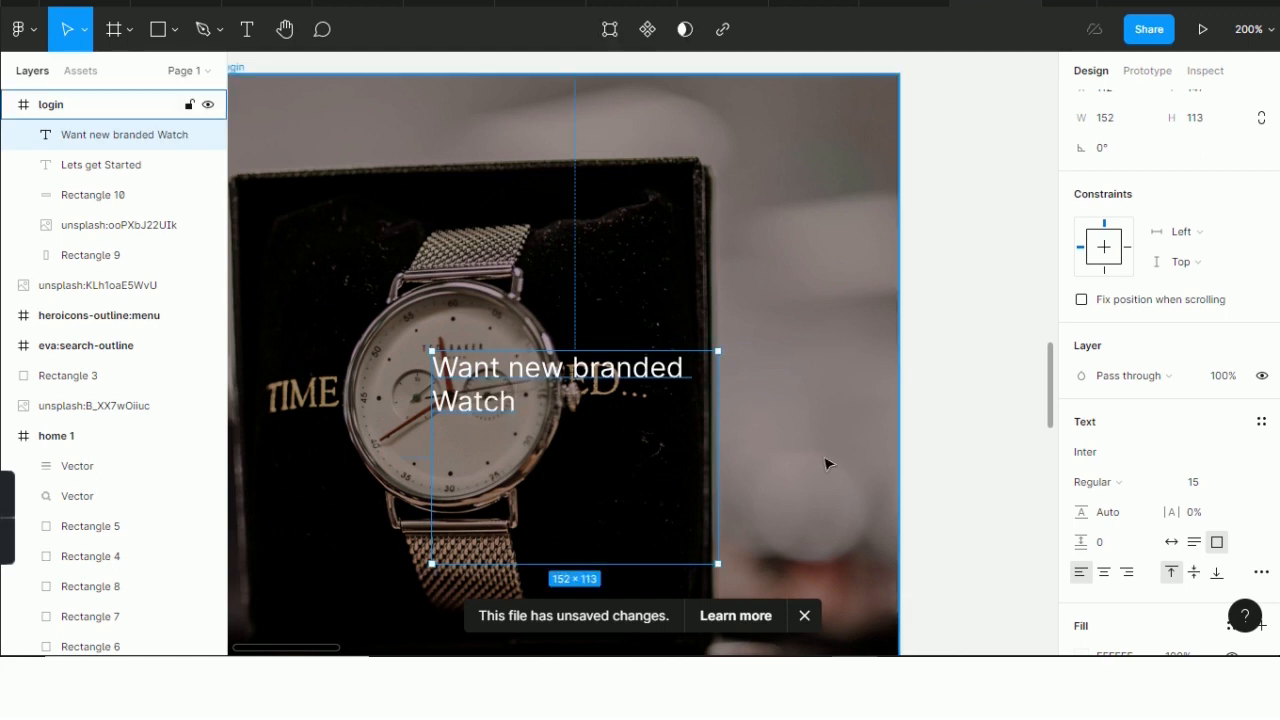
Move the "Want new branded Watch" text lower, below the upper watch's dial, and resize its box to about 160 × 39
drag(716, 563, 703, 401)
drag(530, 390, 523, 528)
key(shift+0)
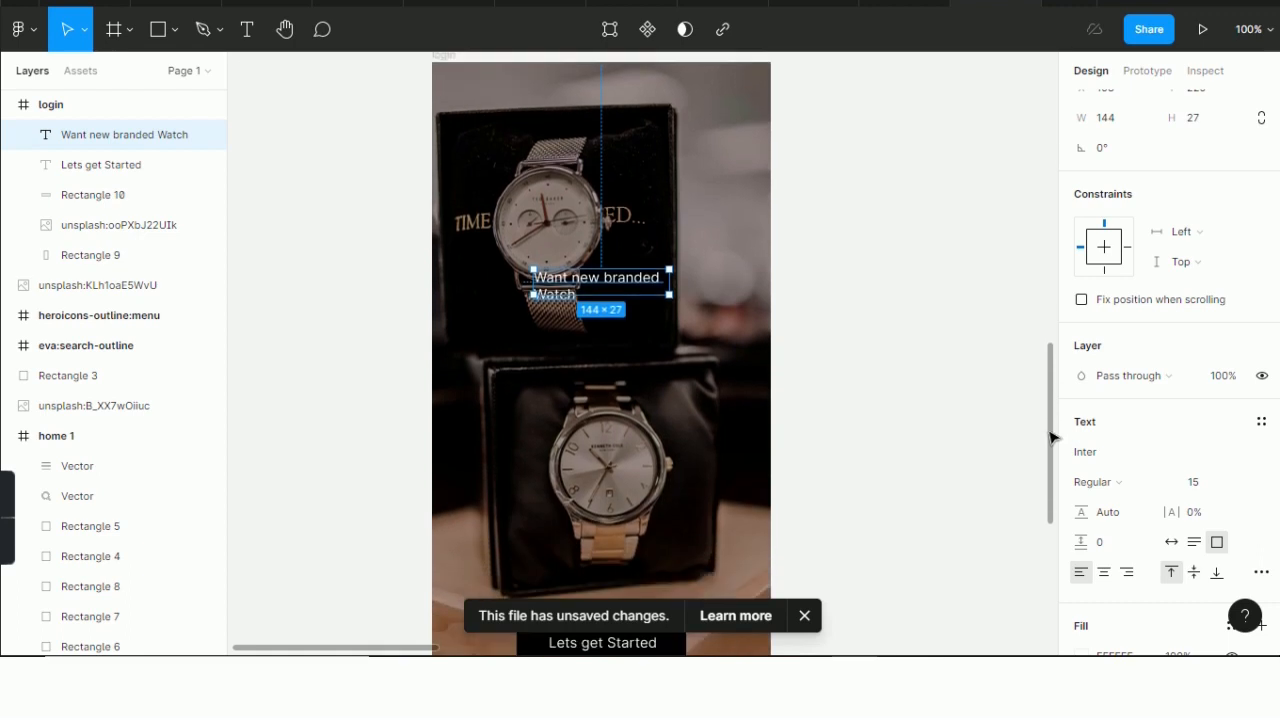
drag(1045, 437, 1034, 409)
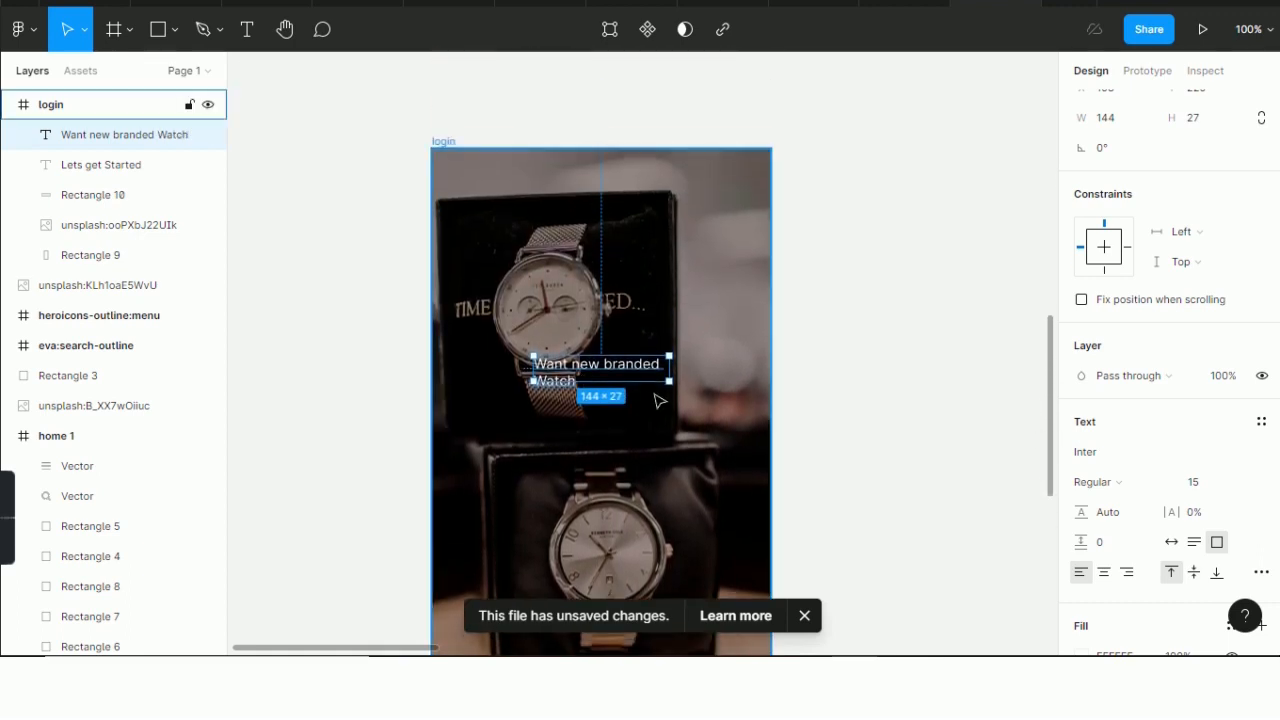
mouse_move(669, 381)
mouse_down()
mouse_move(684, 415)
mouse_move(675, 393)
mouse_up()
key(minus)
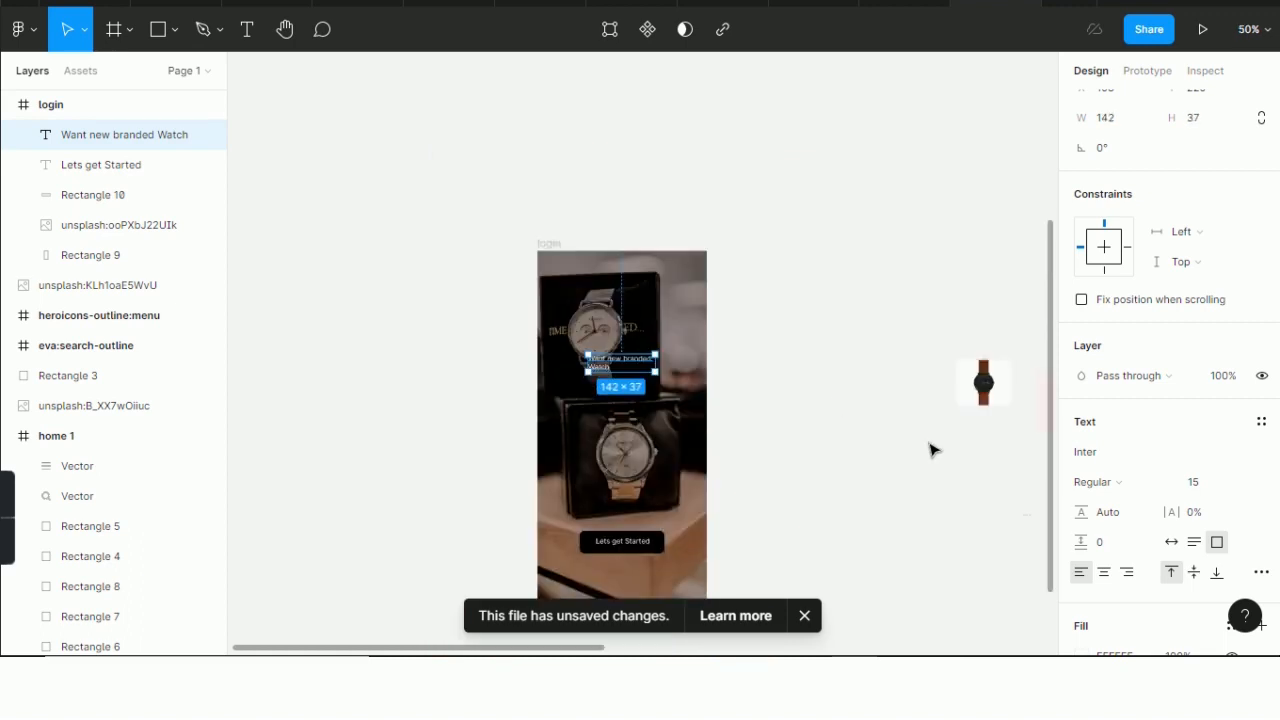
key(minus)
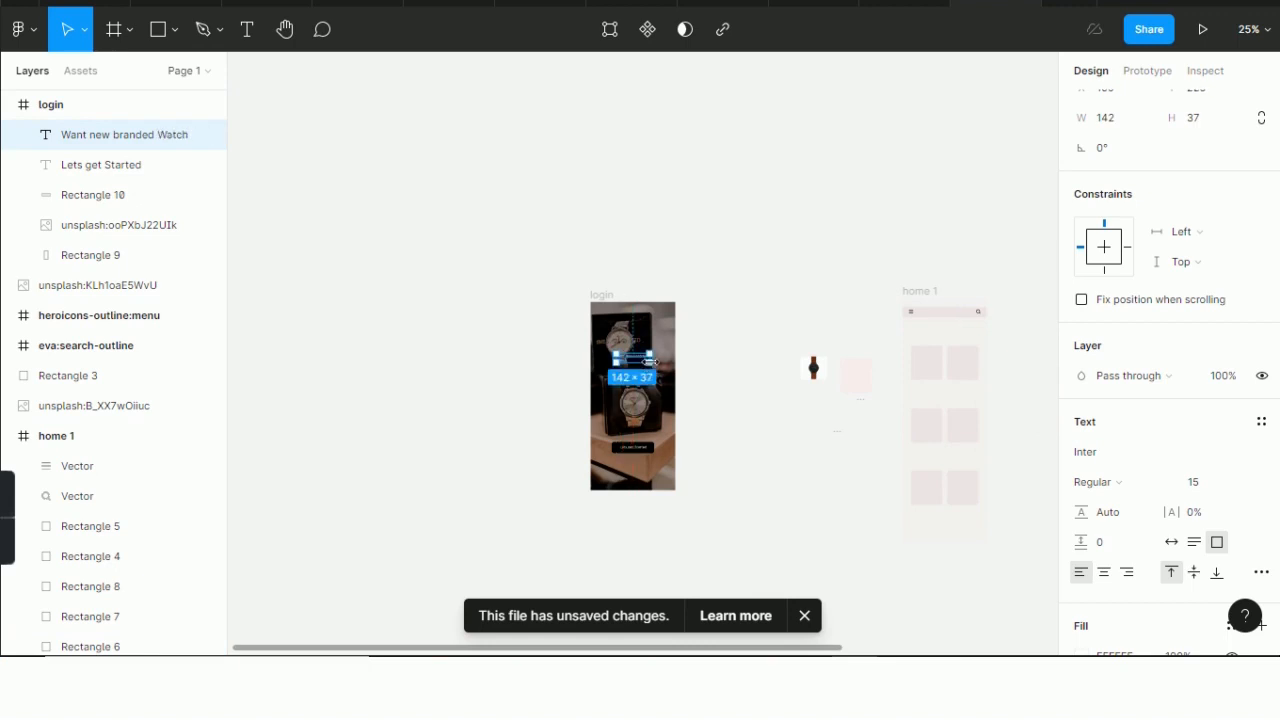
drag(652, 362, 656, 372)
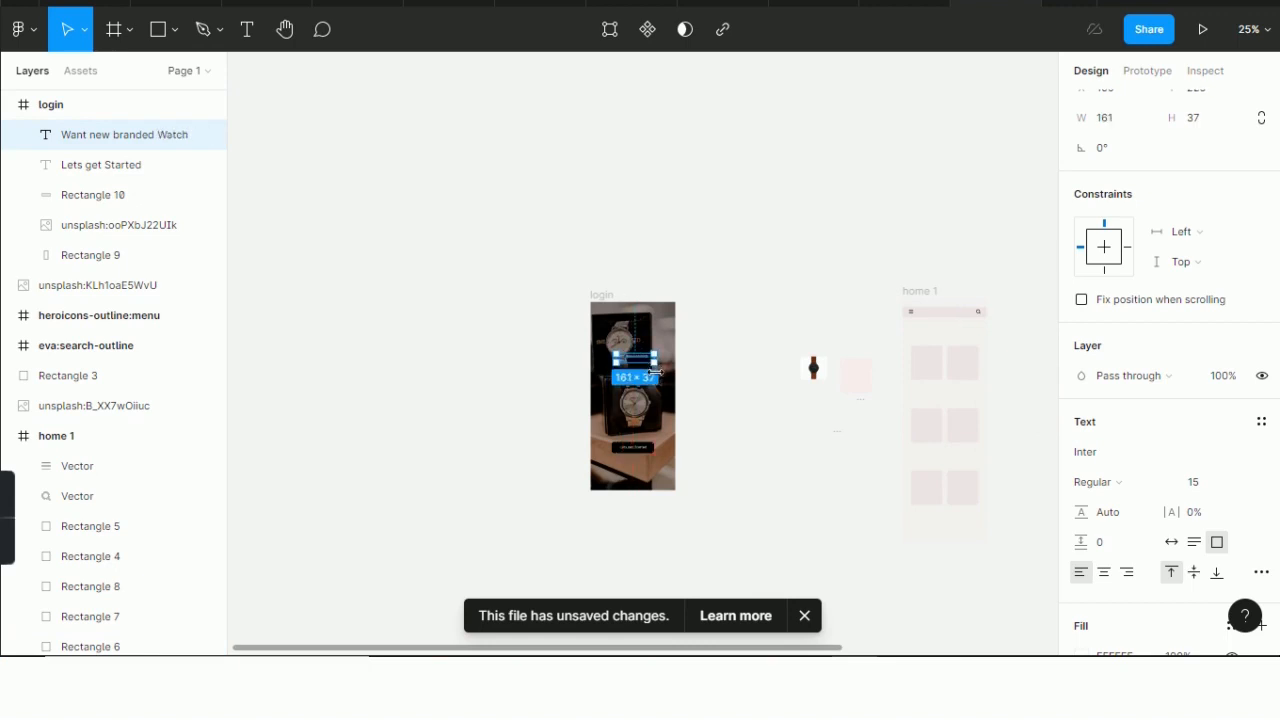
key(plus)
key(plus)
key(plus)
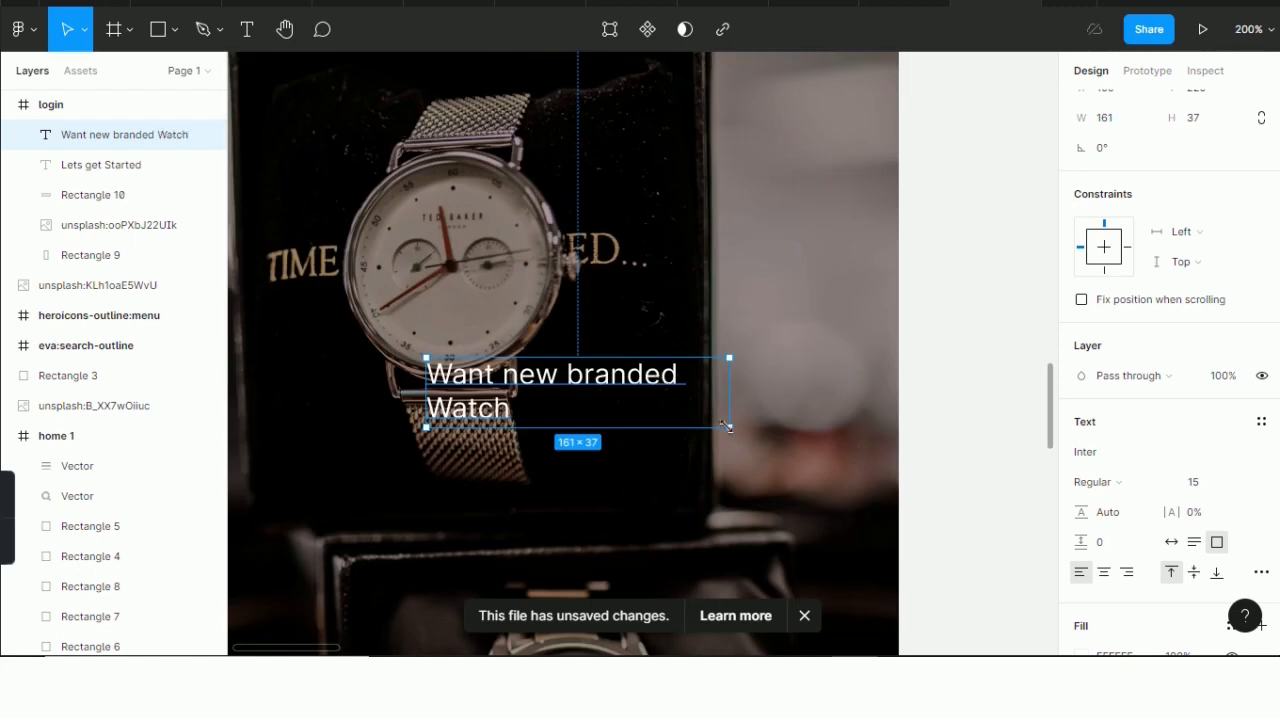
mouse_move(728, 428)
mouse_down()
mouse_move(731, 451)
mouse_move(726, 432)
mouse_up()
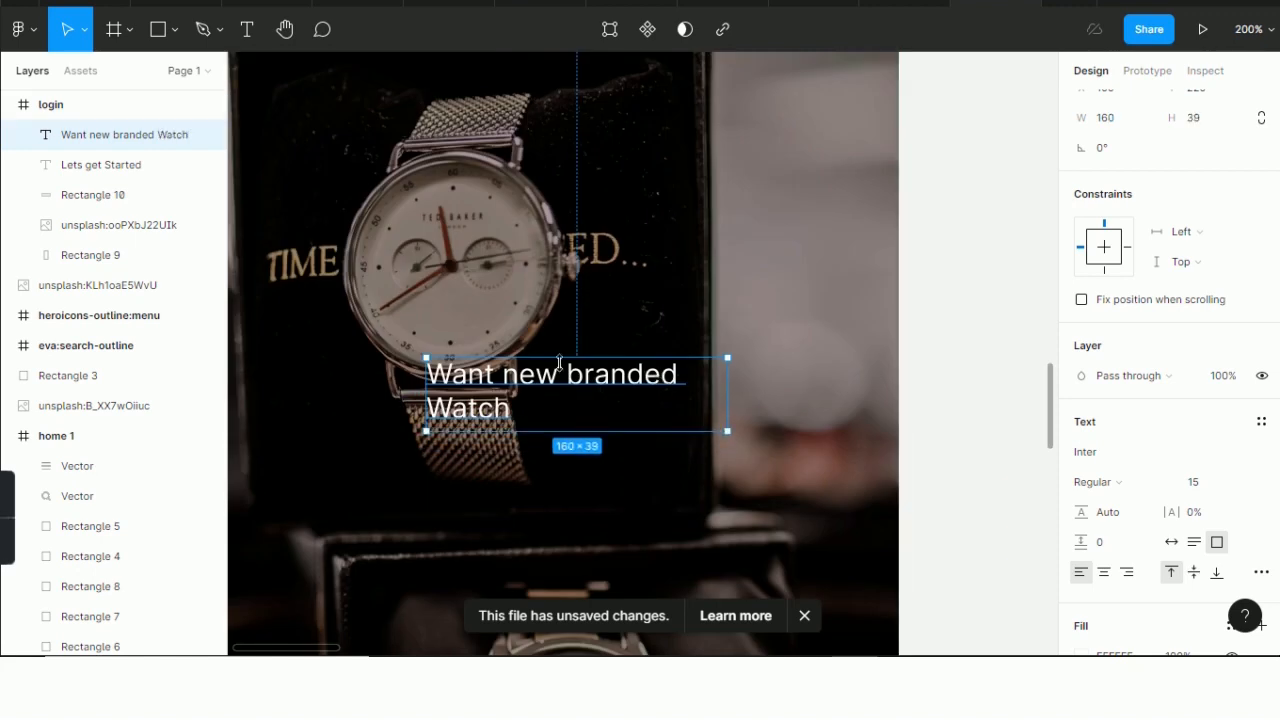
Select the whole "Want new branded Watch" text and choose another font family for it
double_click(560, 365)
click(1085, 451)
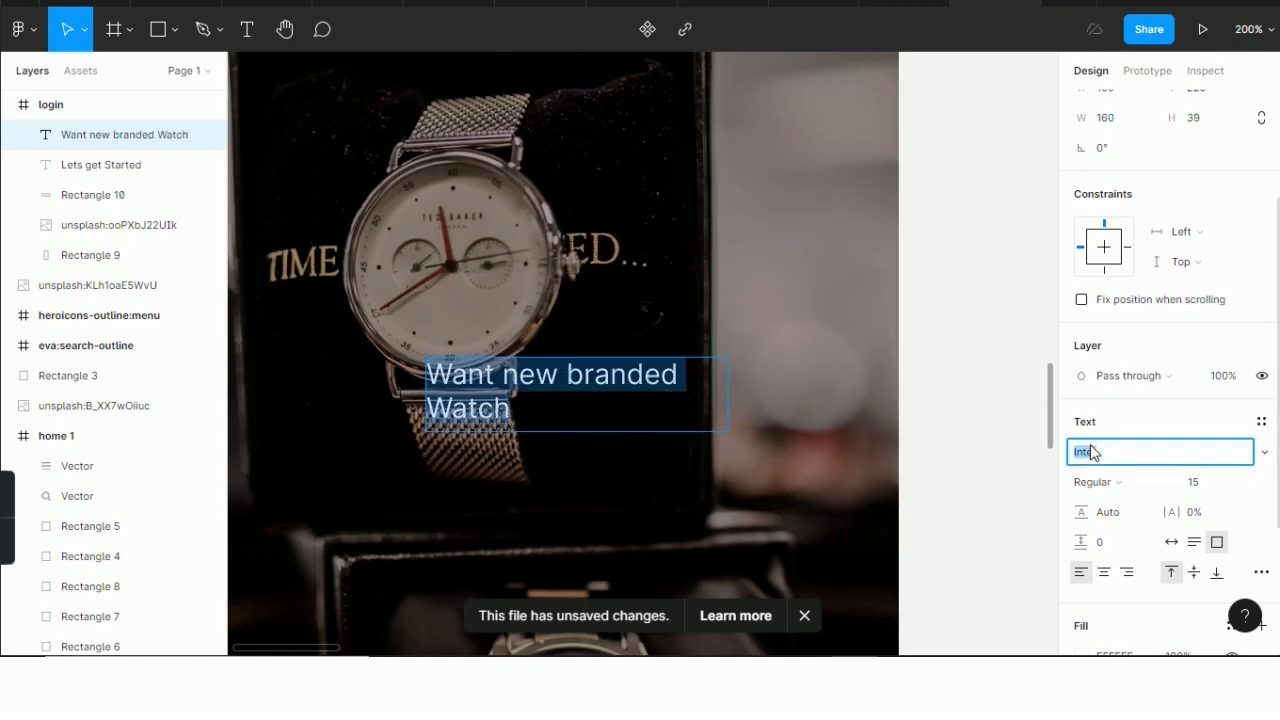
click(1262, 452)
click(1152, 543)
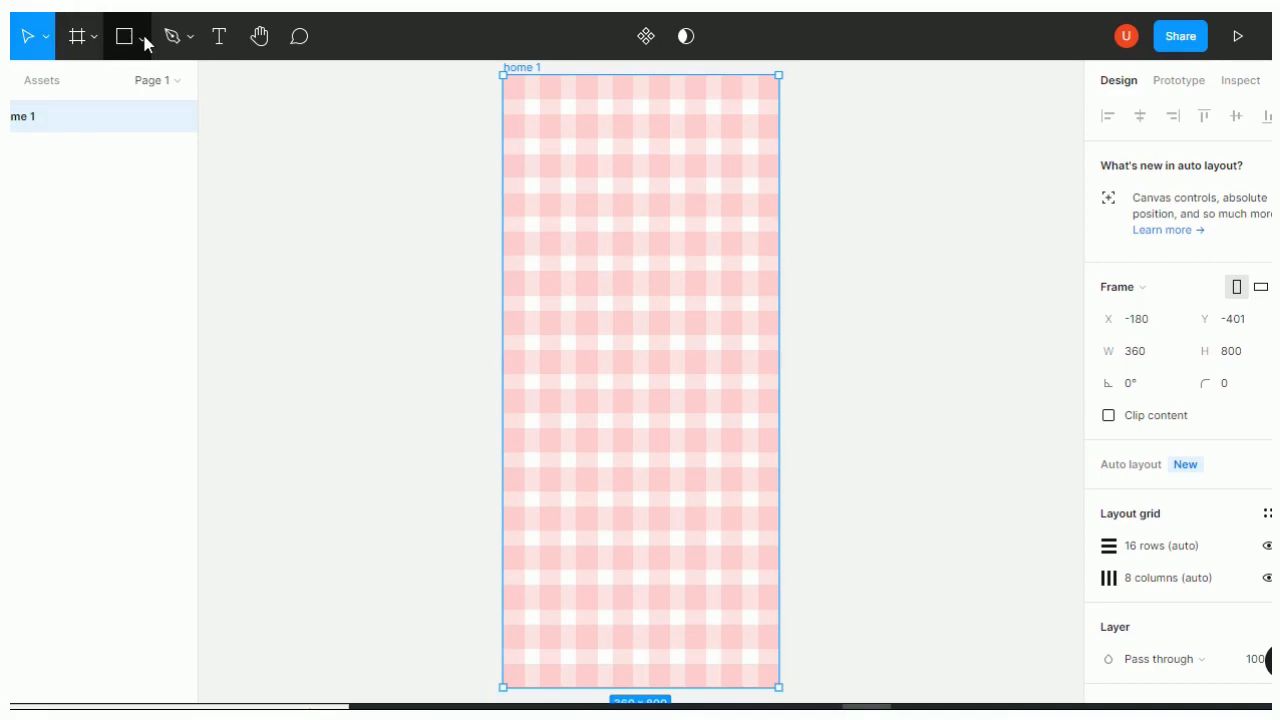
Draw a 360 × 800 rectangle at X 0, Y 0 covering the whole home 1 frame
click(143, 38)
click(168, 84)
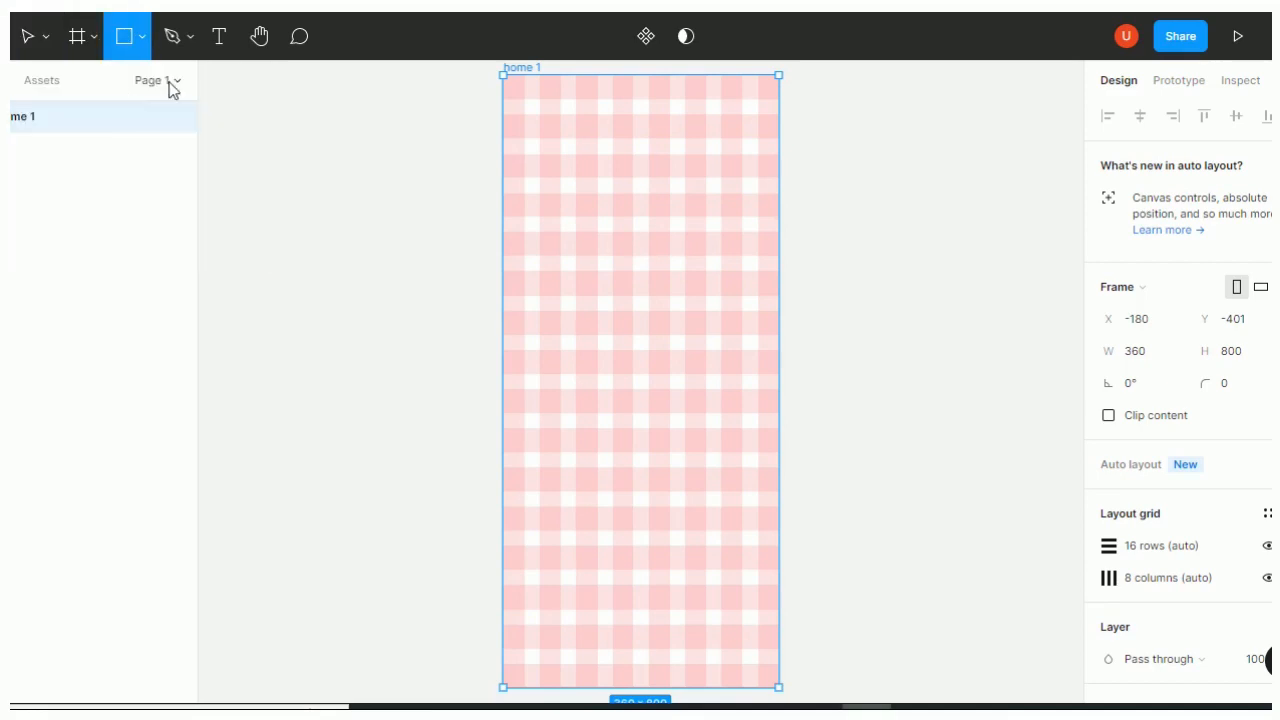
drag(503, 75, 779, 688)
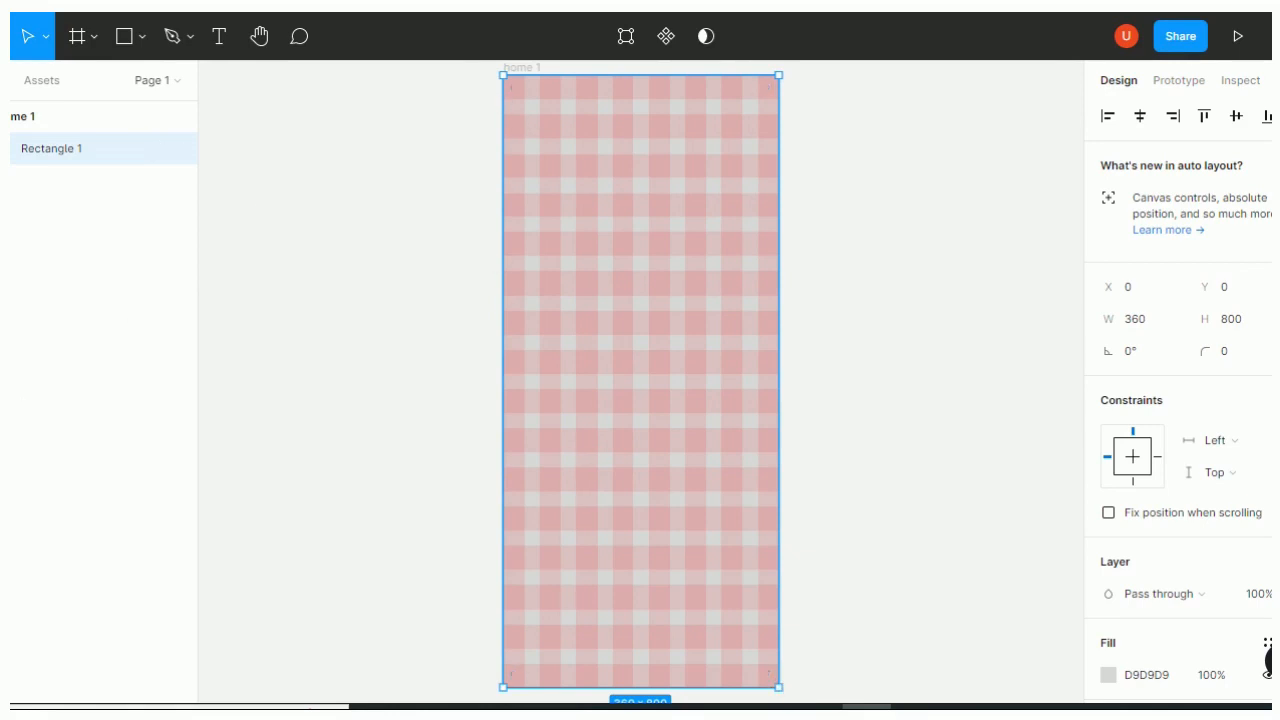
click(128, 313)
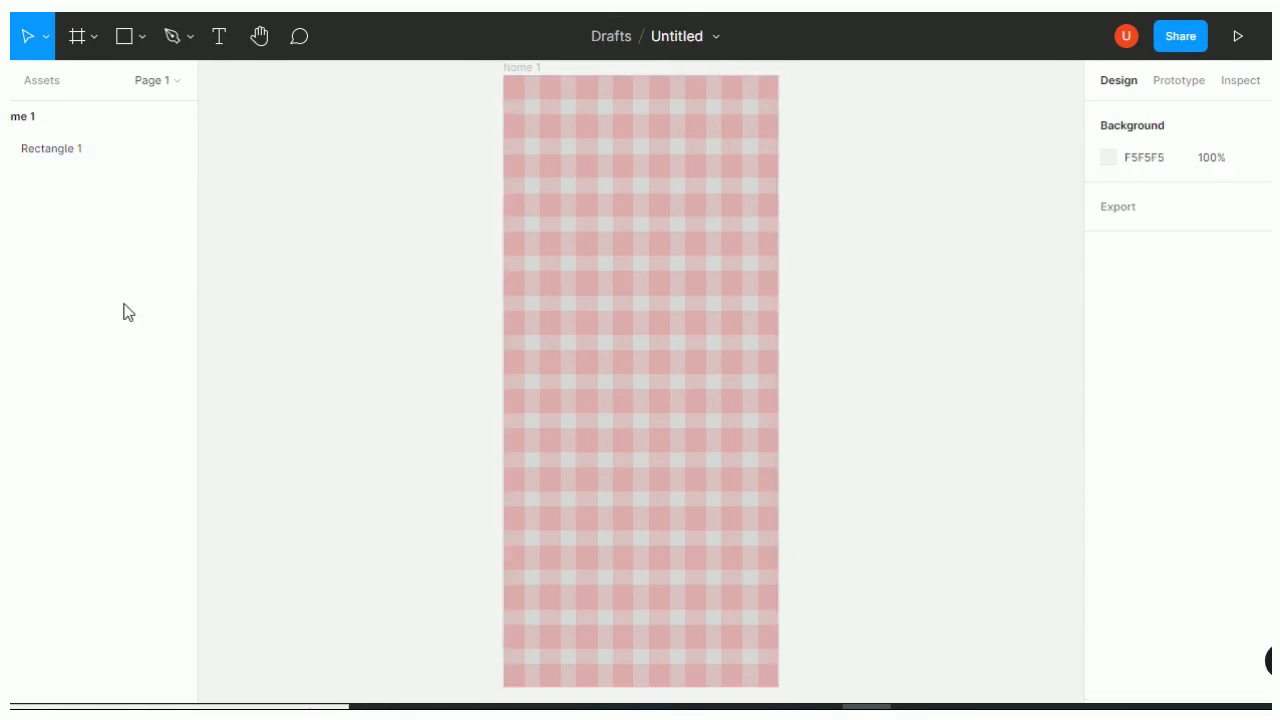
Draw a full-width header rectangle near the top of the home 1 frame at X 0, Y 31, sized 360 × 44
click(140, 38)
click(119, 88)
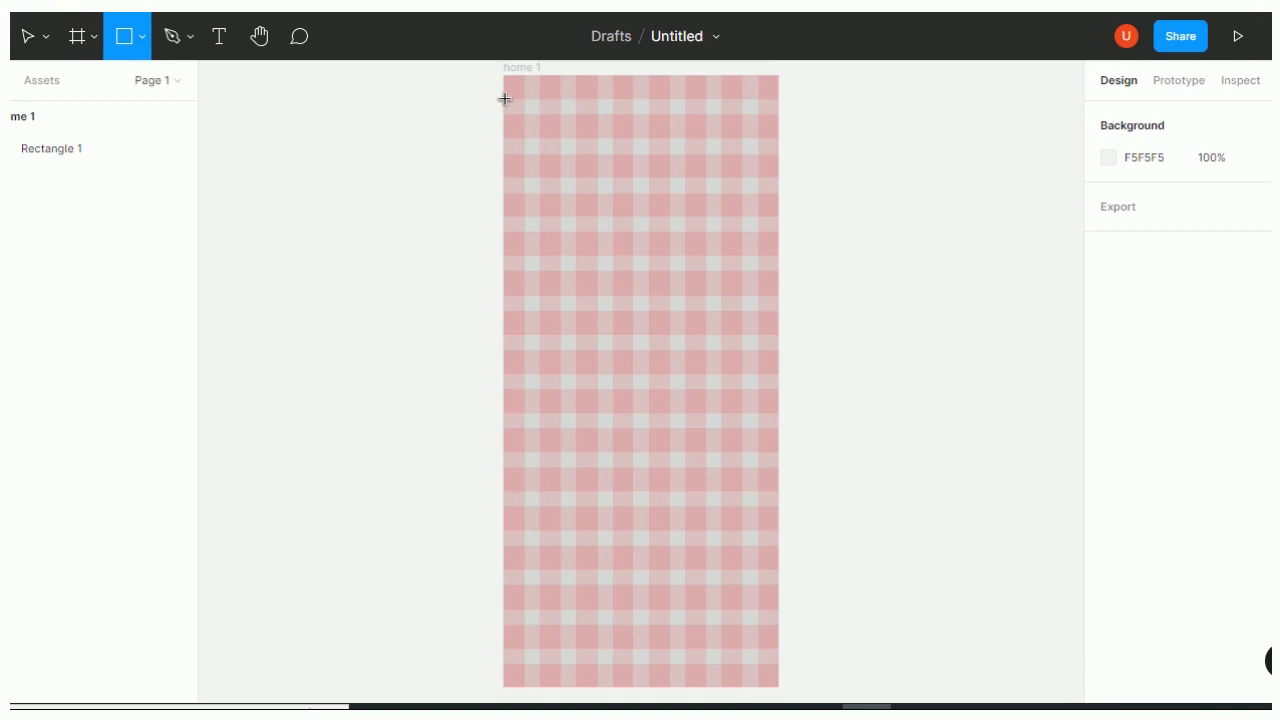
drag(504, 99, 775, 135)
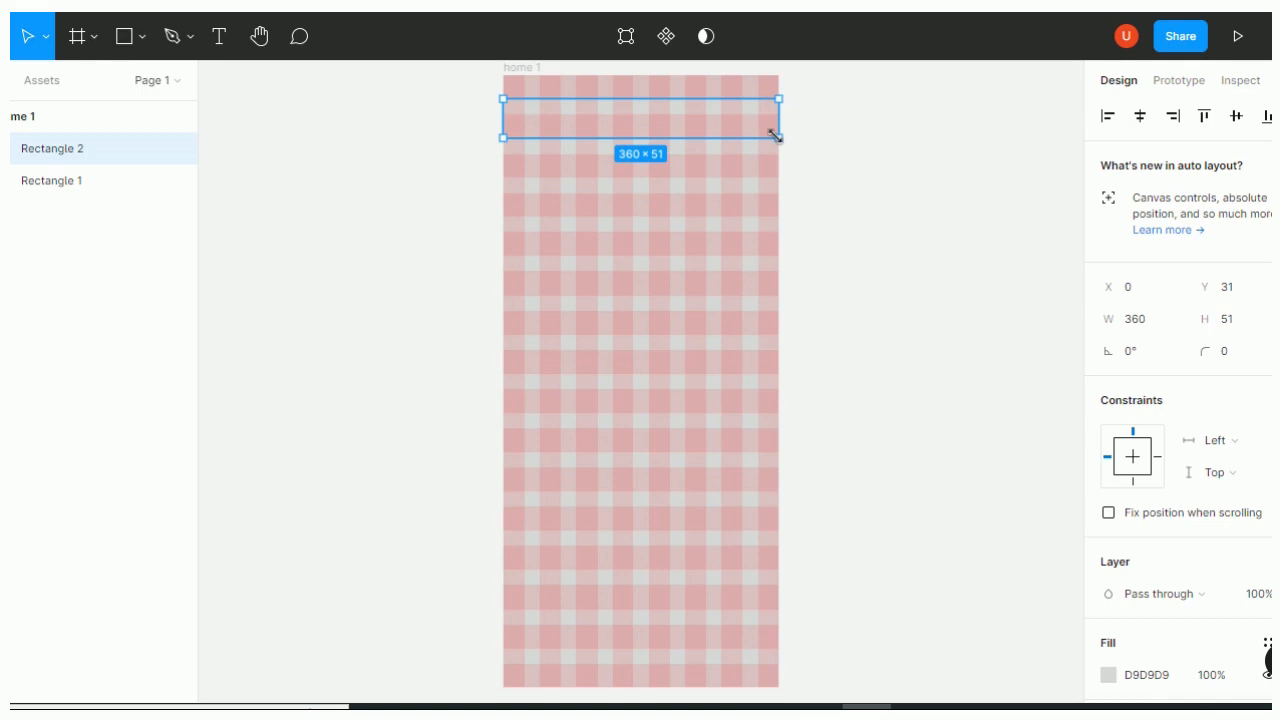
drag(780, 137, 780, 133)
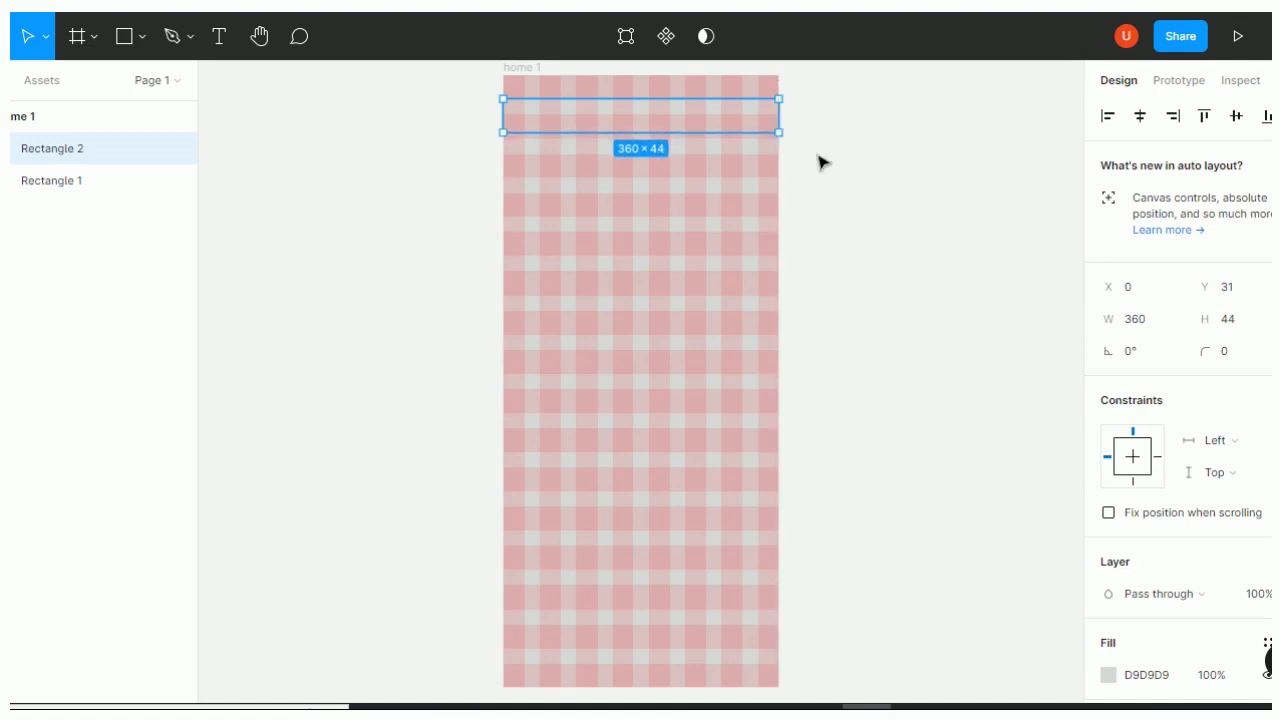
Change the fill of the header rectangle to the muted rose-grey C2B1B1
click(755, 152)
click(741, 128)
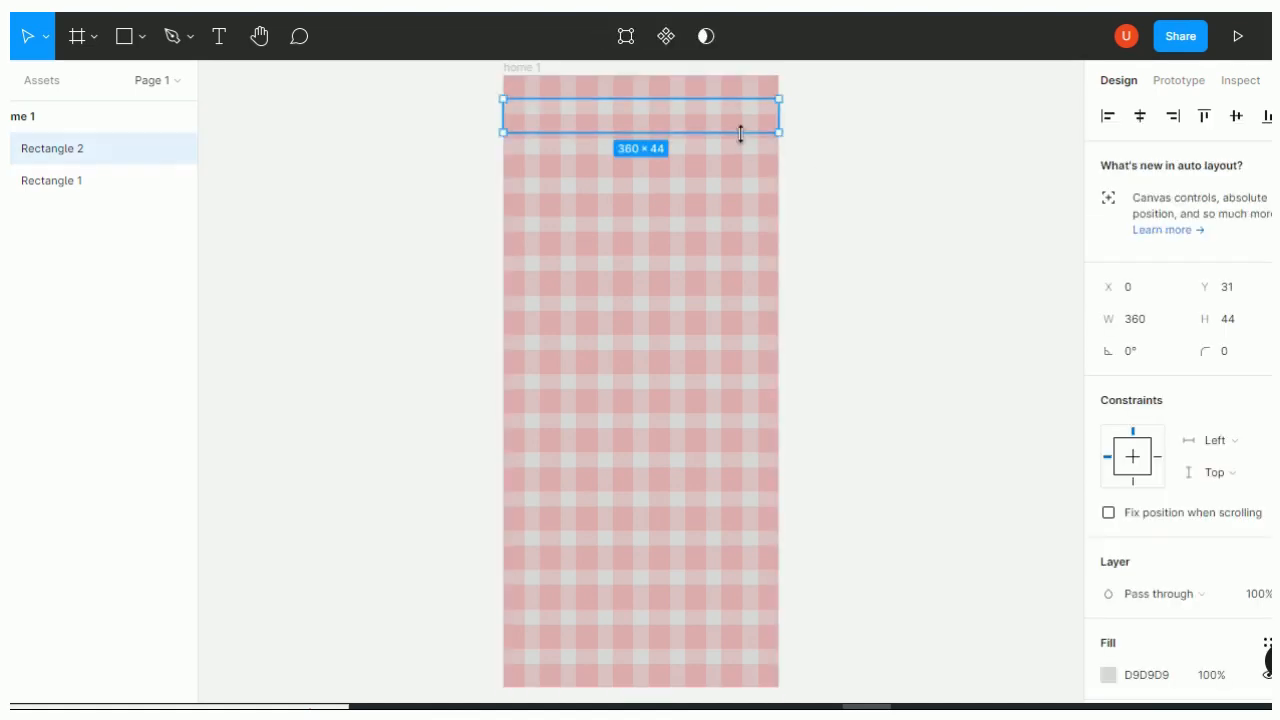
click(1108, 675)
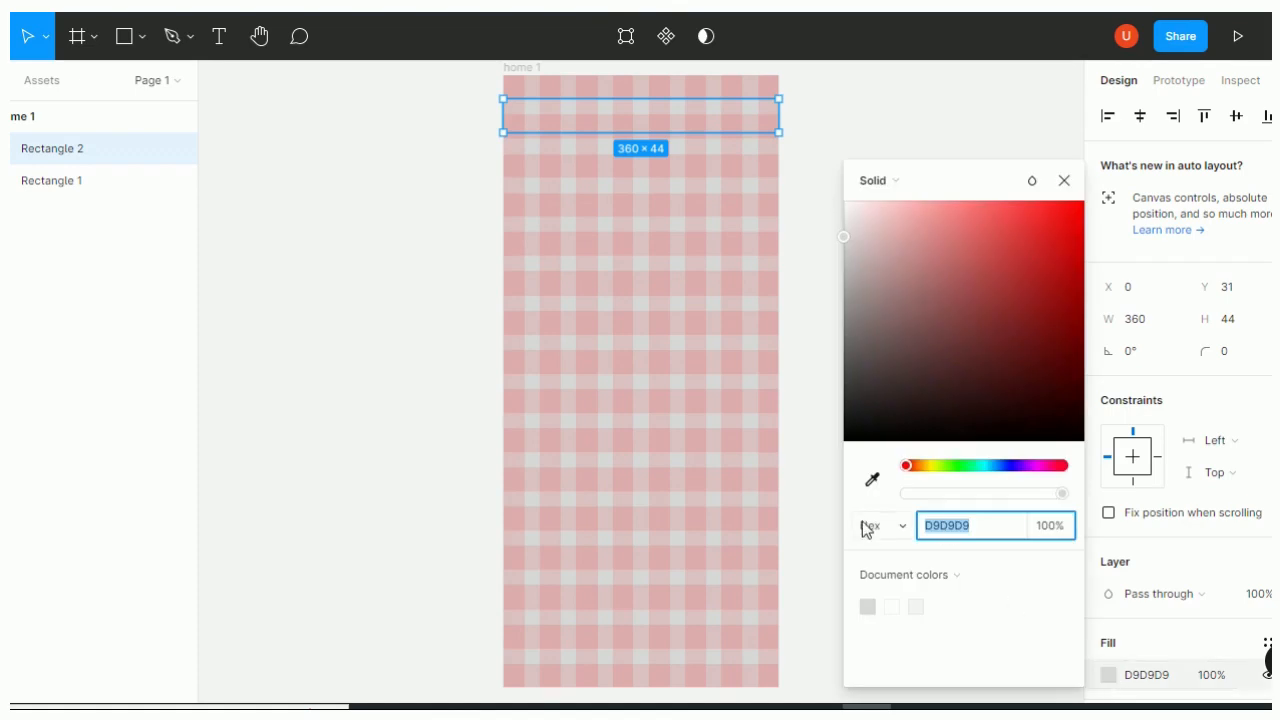
click(866, 273)
drag(867, 279, 868, 263)
click(838, 274)
click(741, 133)
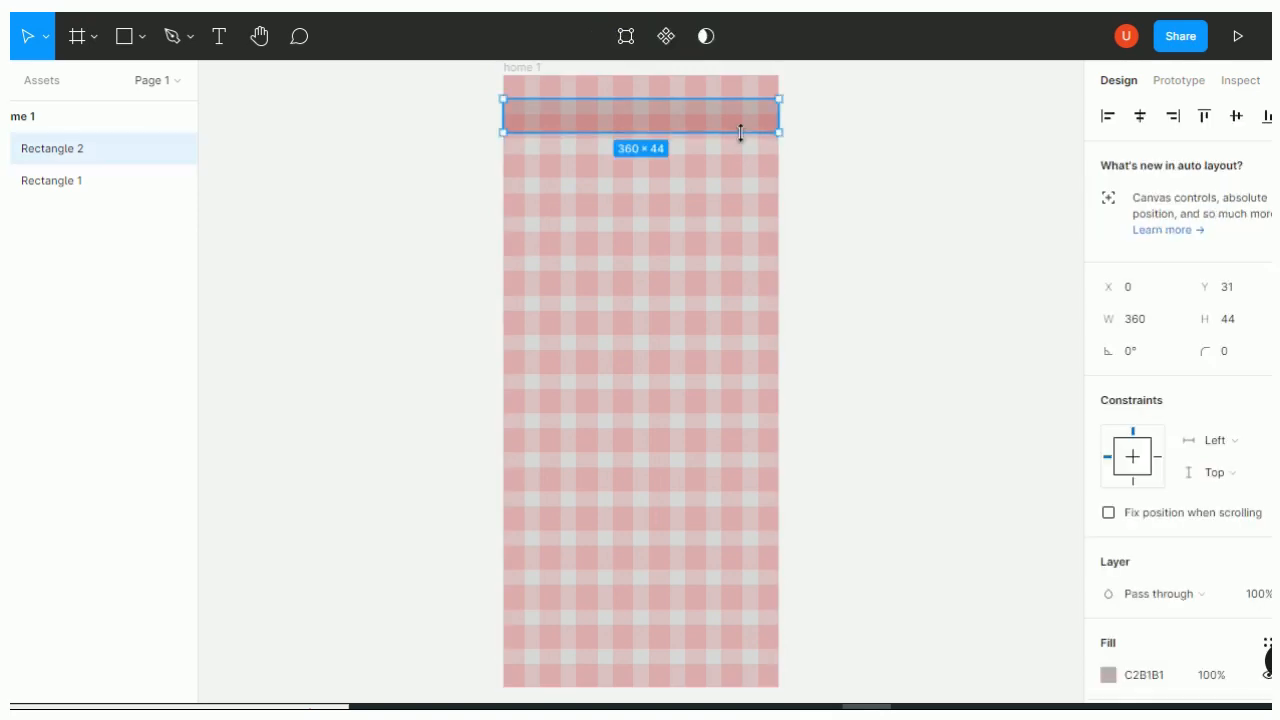
Draw a 133 × 146 card rectangle below the header at X 37, Y 154 and set its corner radius to 10
click(141, 38)
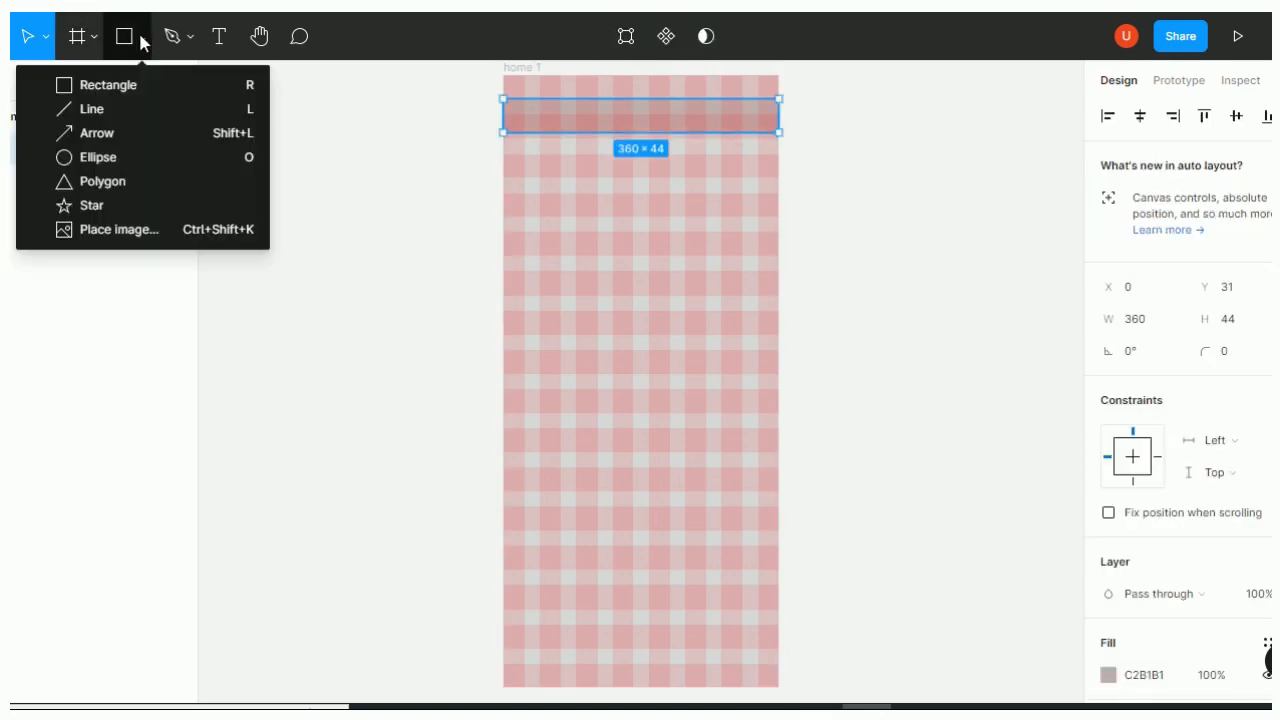
click(112, 86)
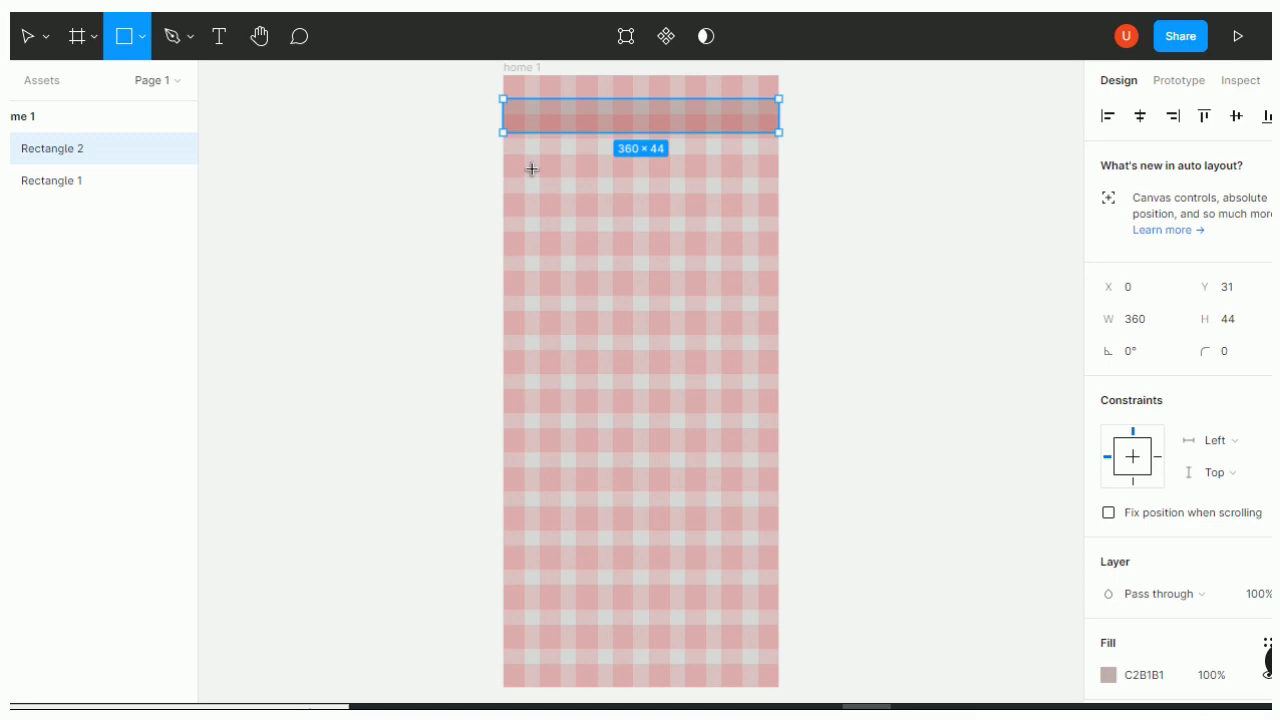
mouse_move(531, 193)
mouse_down()
mouse_move(533, 245)
mouse_move(576, 295)
mouse_move(634, 305)
mouse_up()
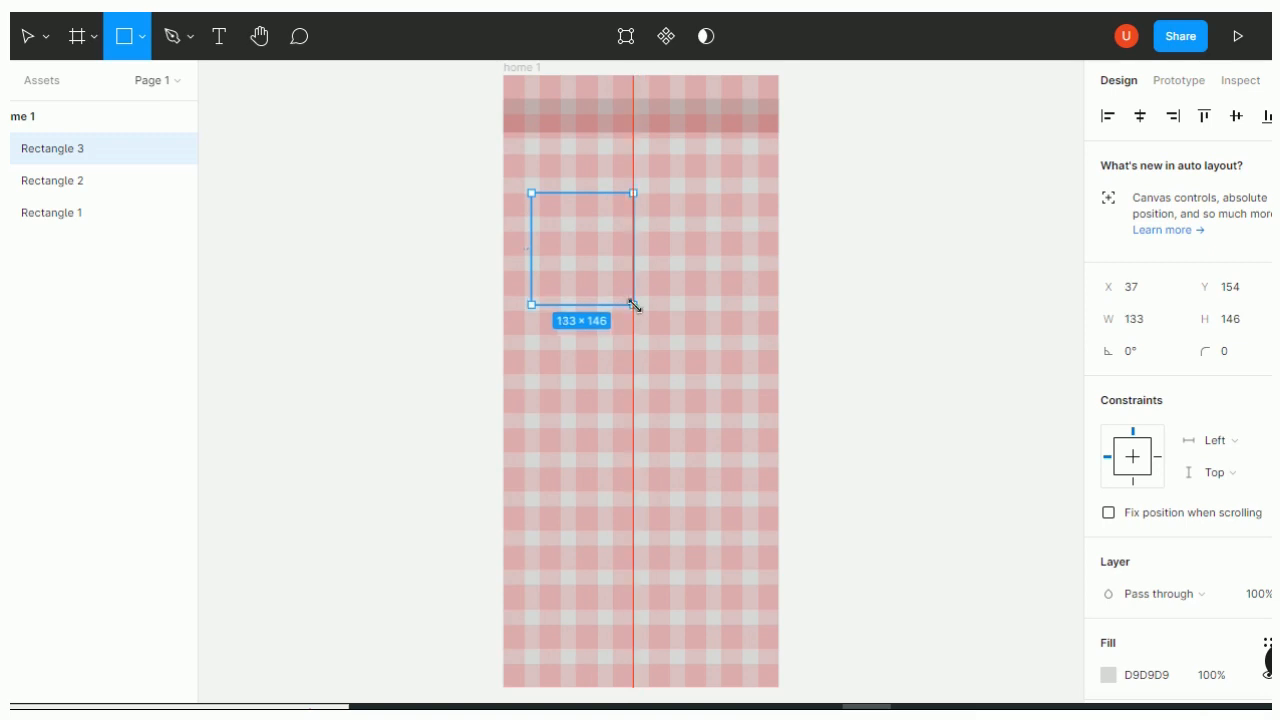
click(1235, 352)
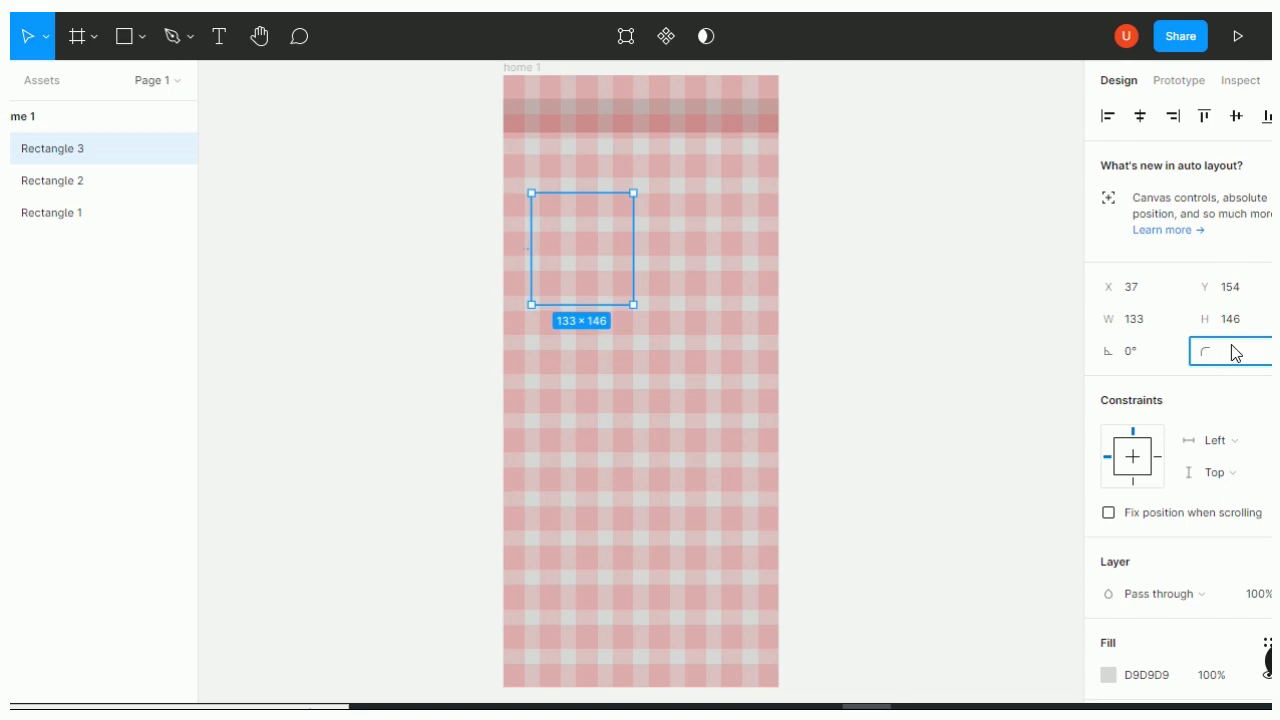
click(1076, 417)
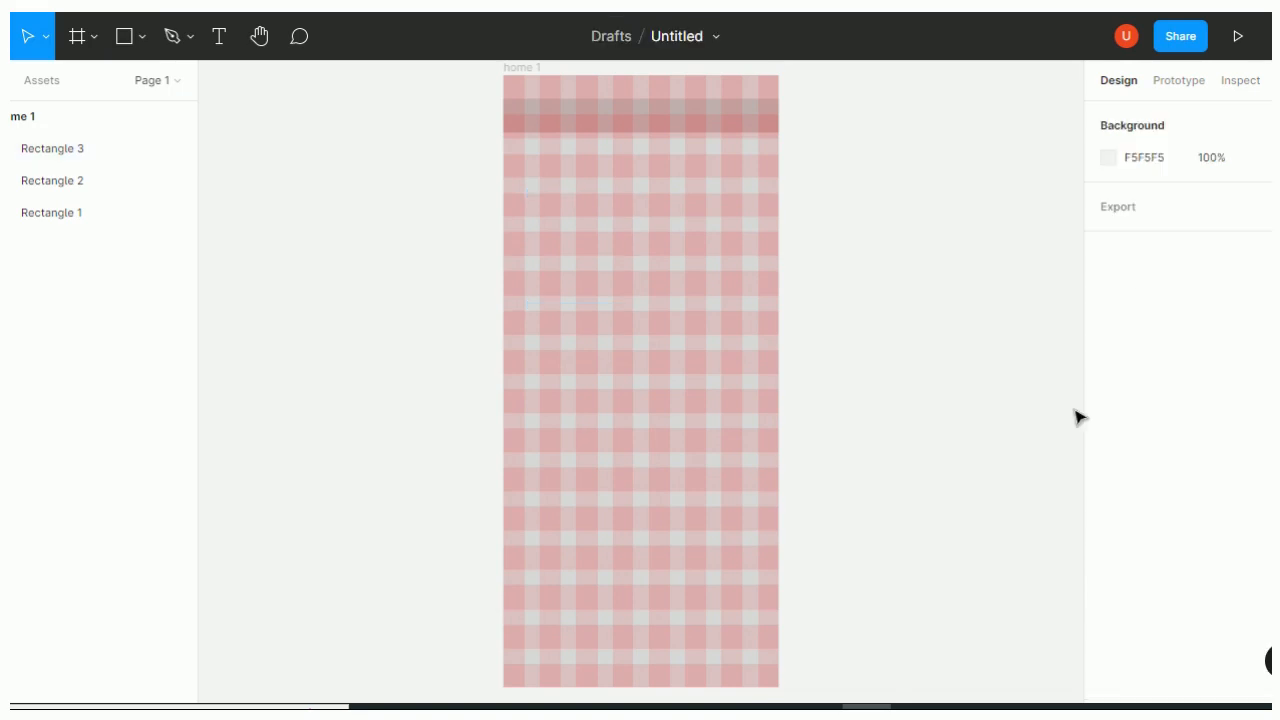
Fill the new card rectangle with the document color C2B1B1
click(616, 279)
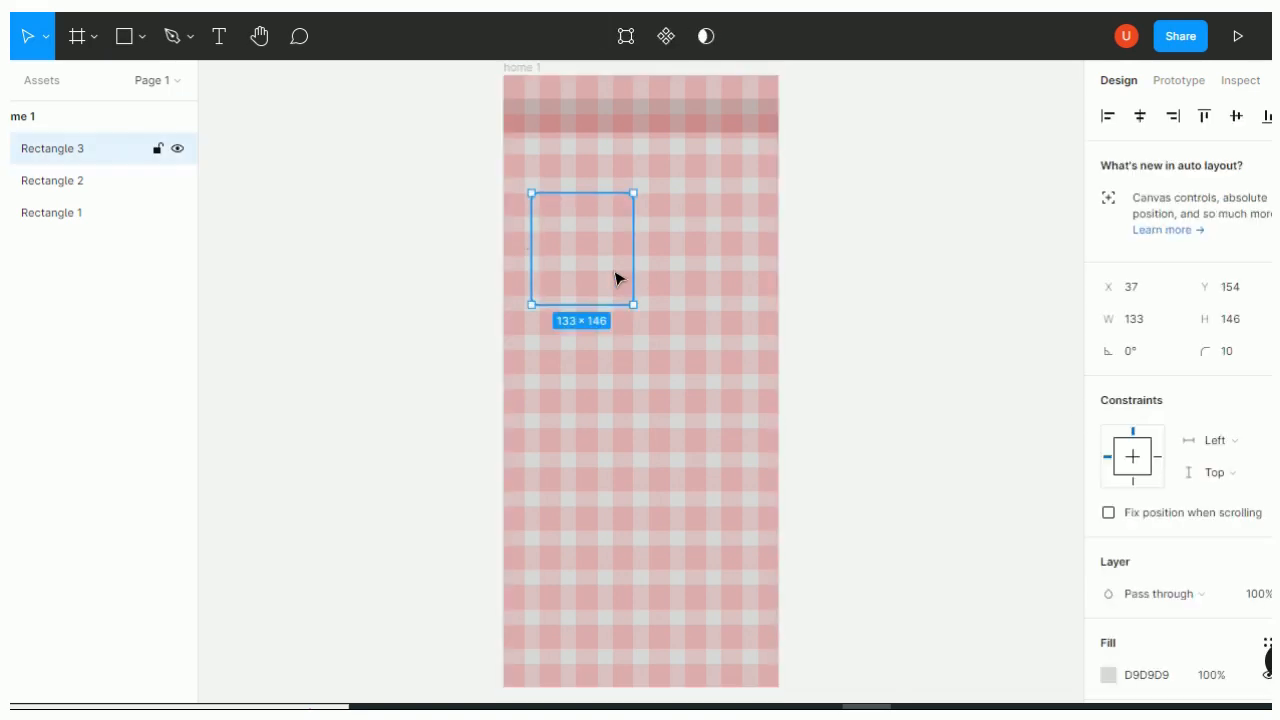
click(1108, 675)
click(940, 606)
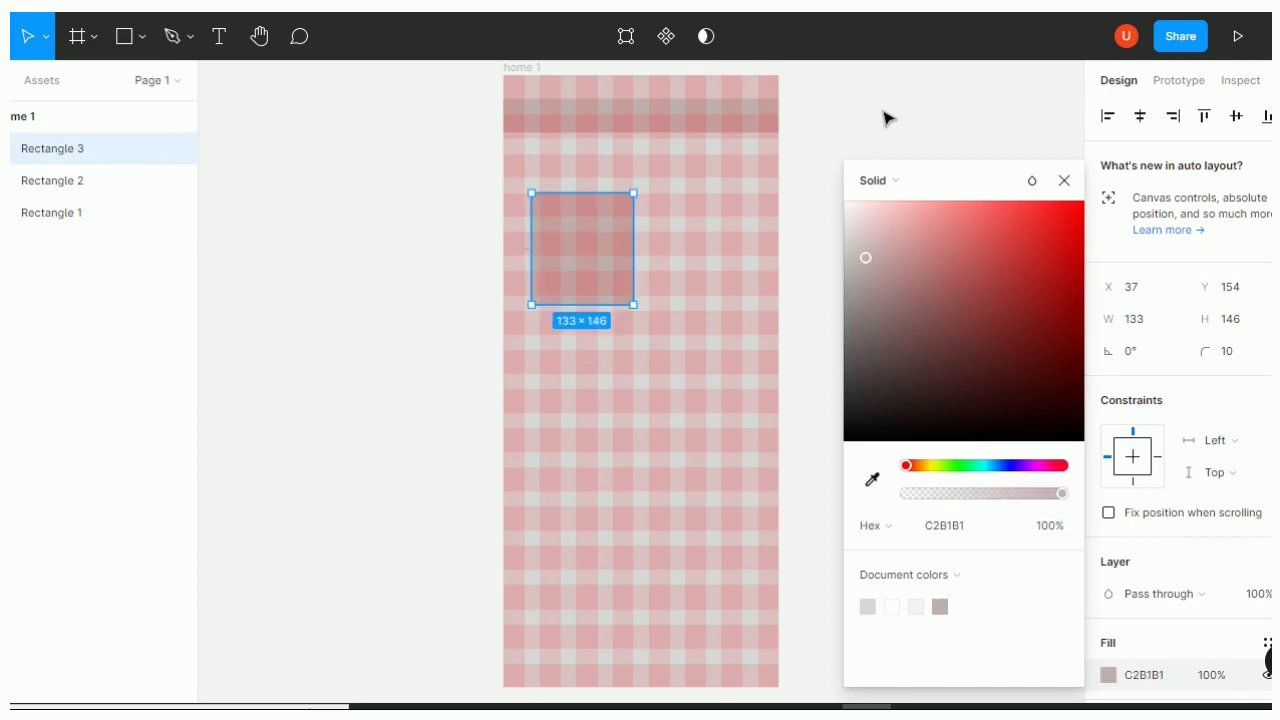
click(883, 117)
Duplicate the card to X 190, Y 154, to Y 418 in both columns, and to X 37, Y 666
click(605, 213)
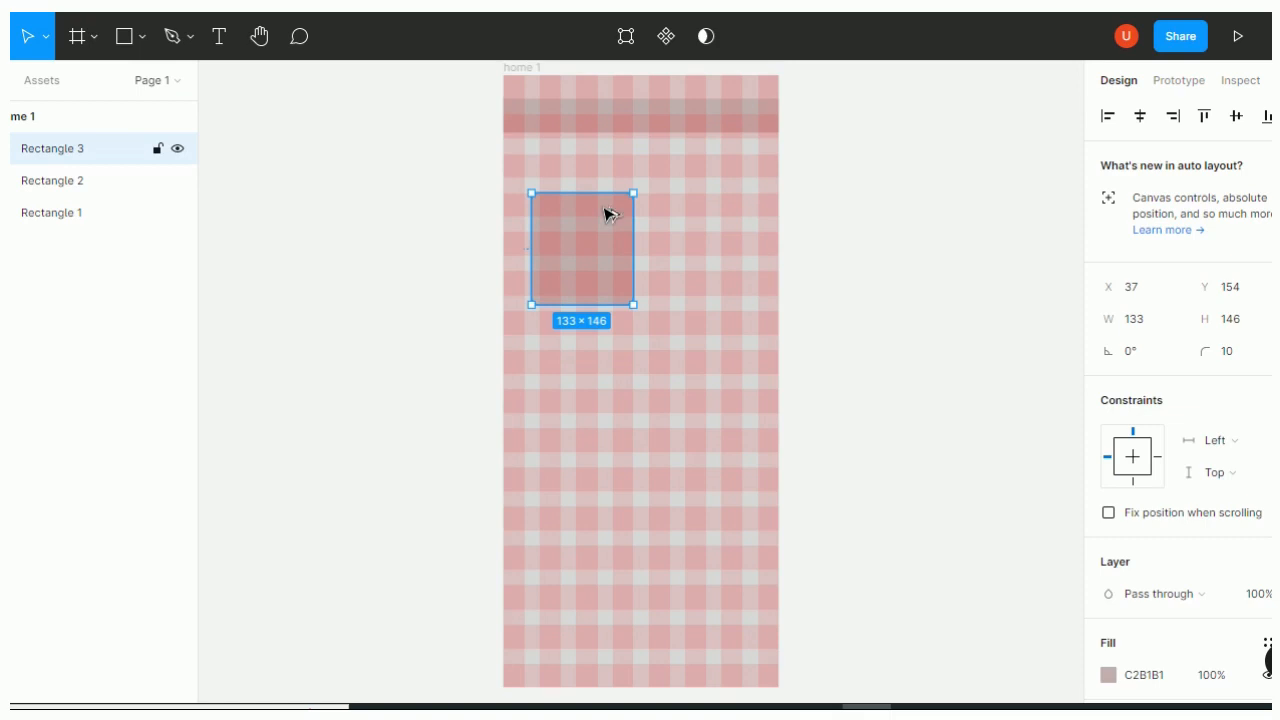
drag(603, 214, 724, 224)
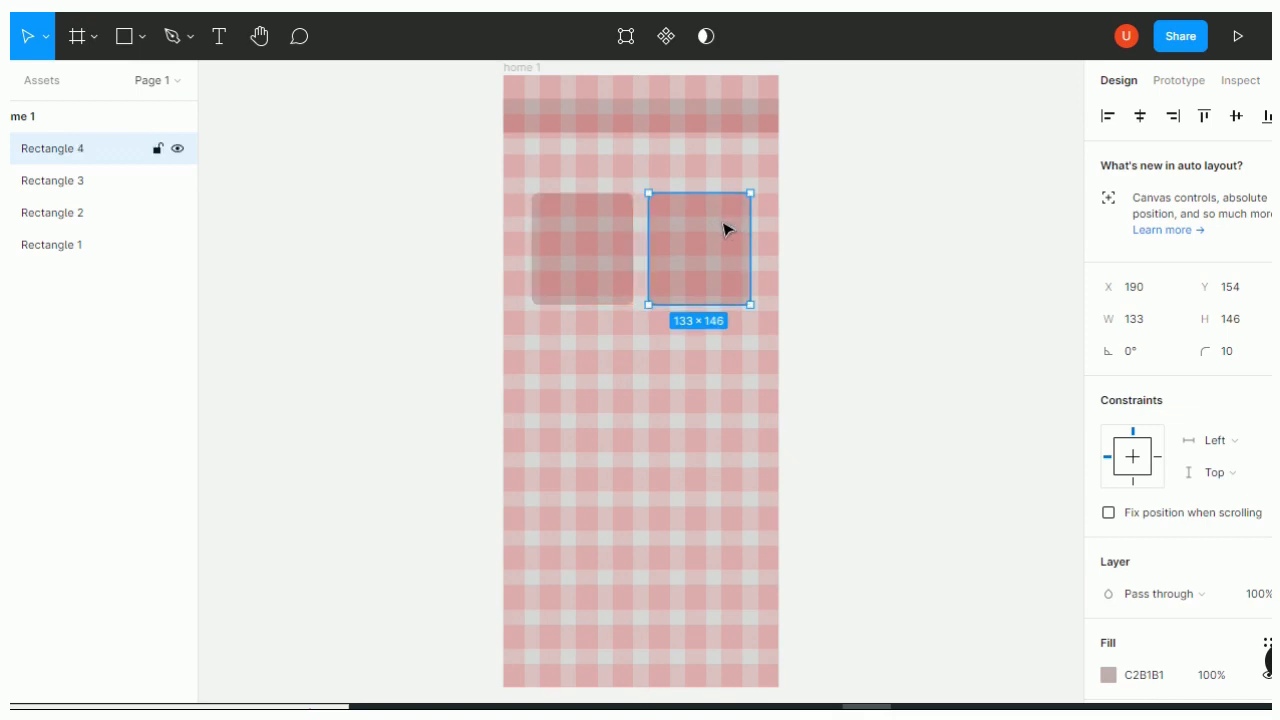
drag(726, 231, 735, 436)
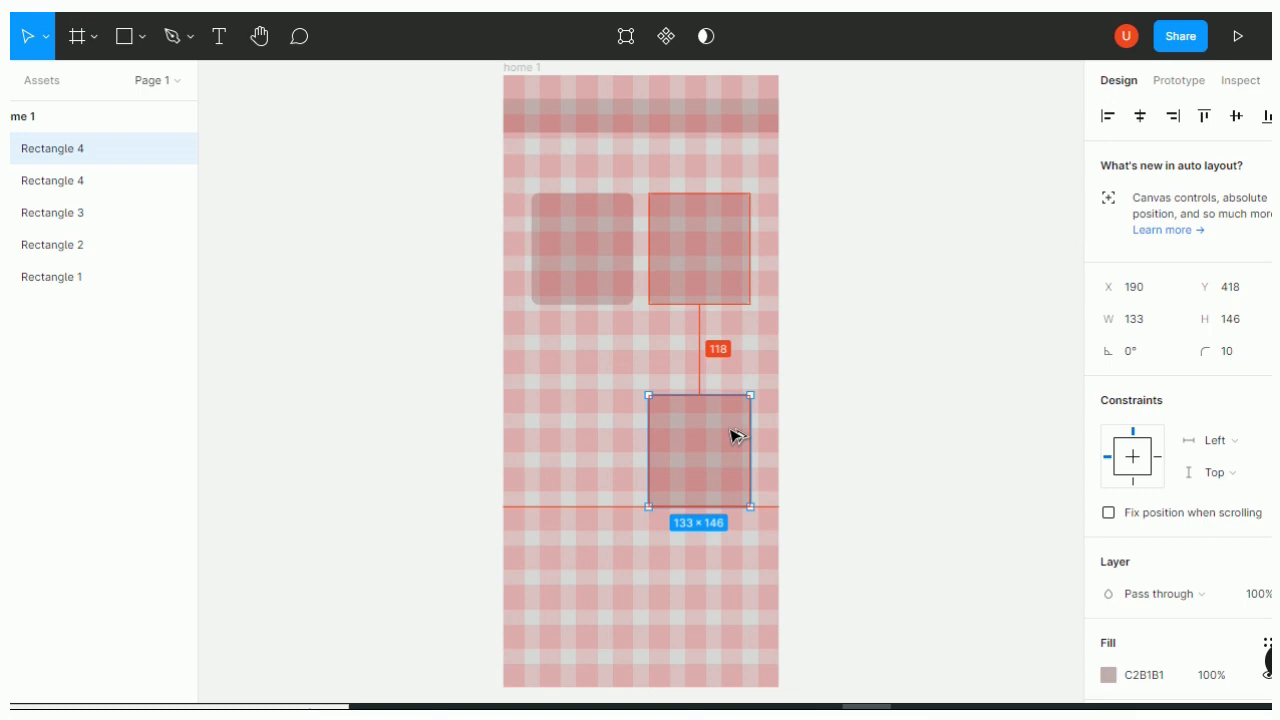
click(586, 284)
drag(586, 284, 597, 674)
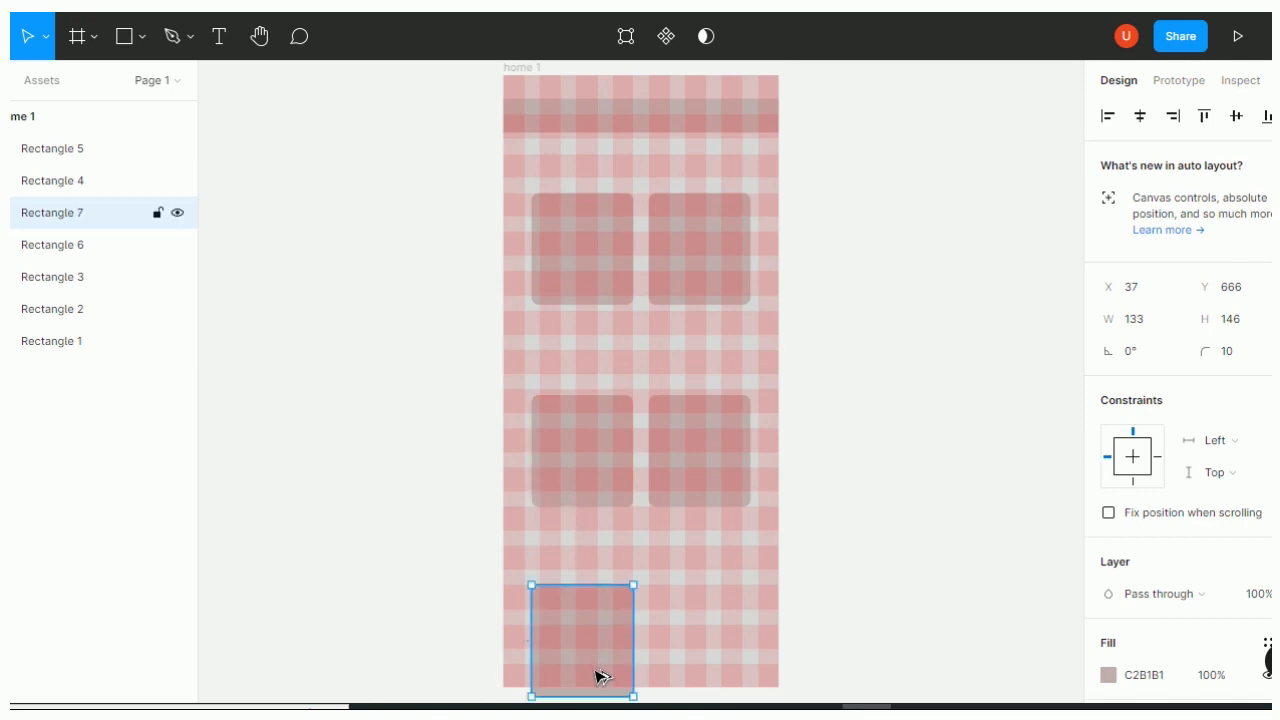
click(586, 468)
click(586, 218)
click(580, 437)
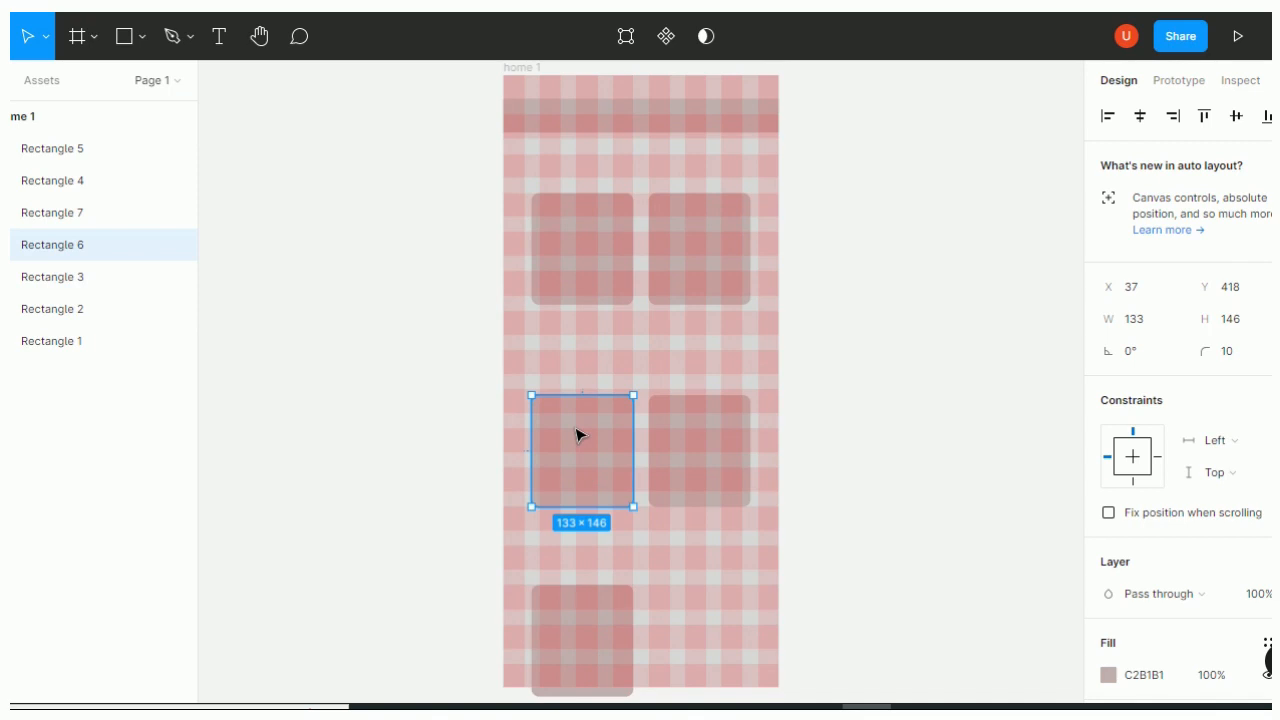
drag(578, 439, 576, 449)
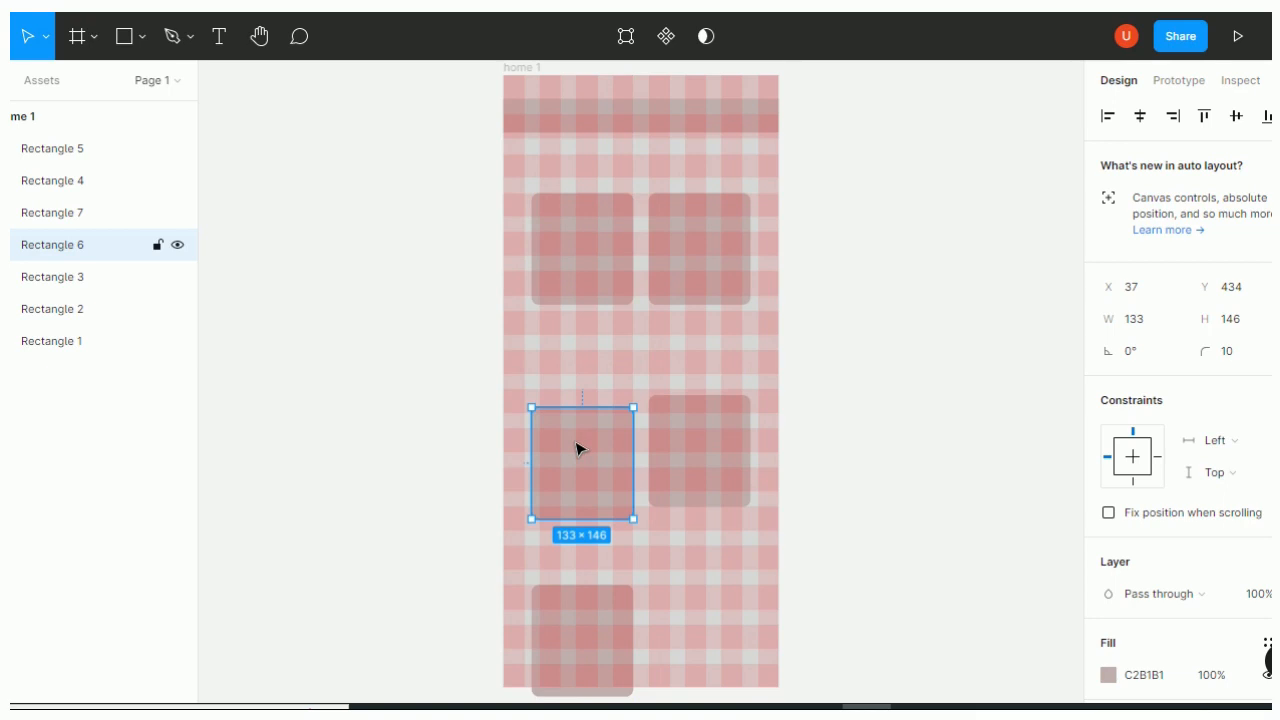
drag(576, 445, 577, 431)
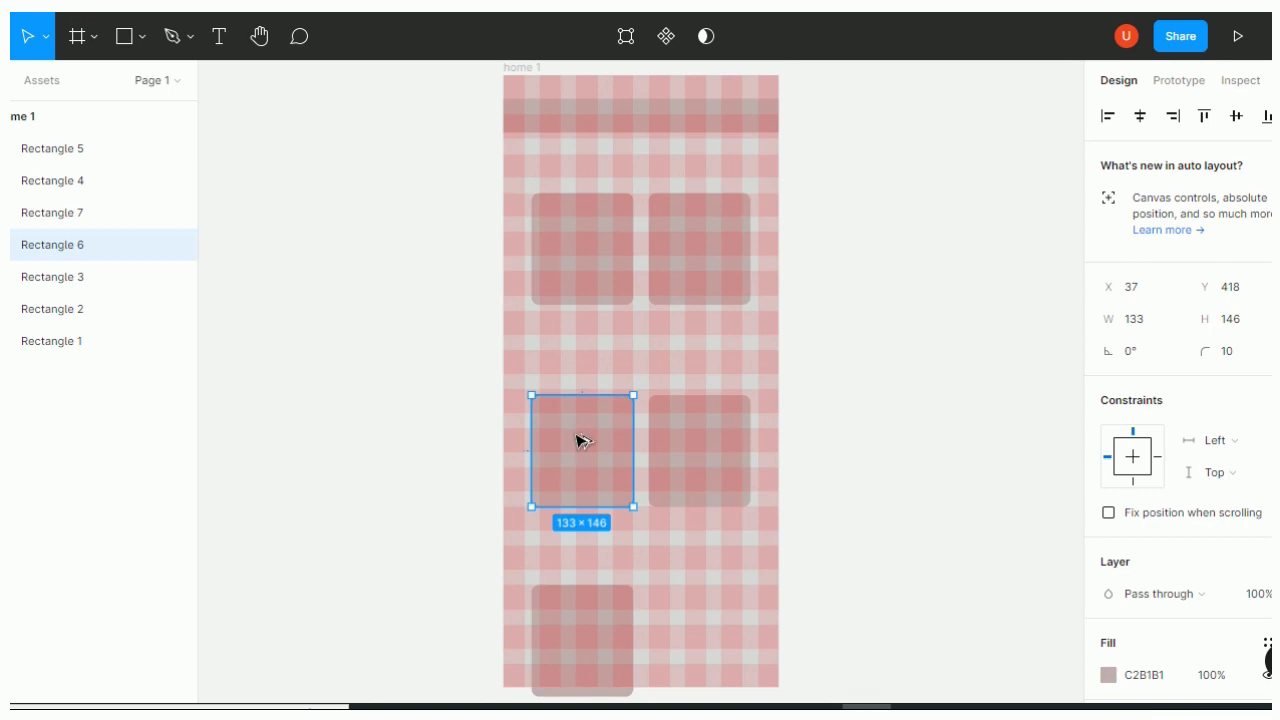
click(646, 623)
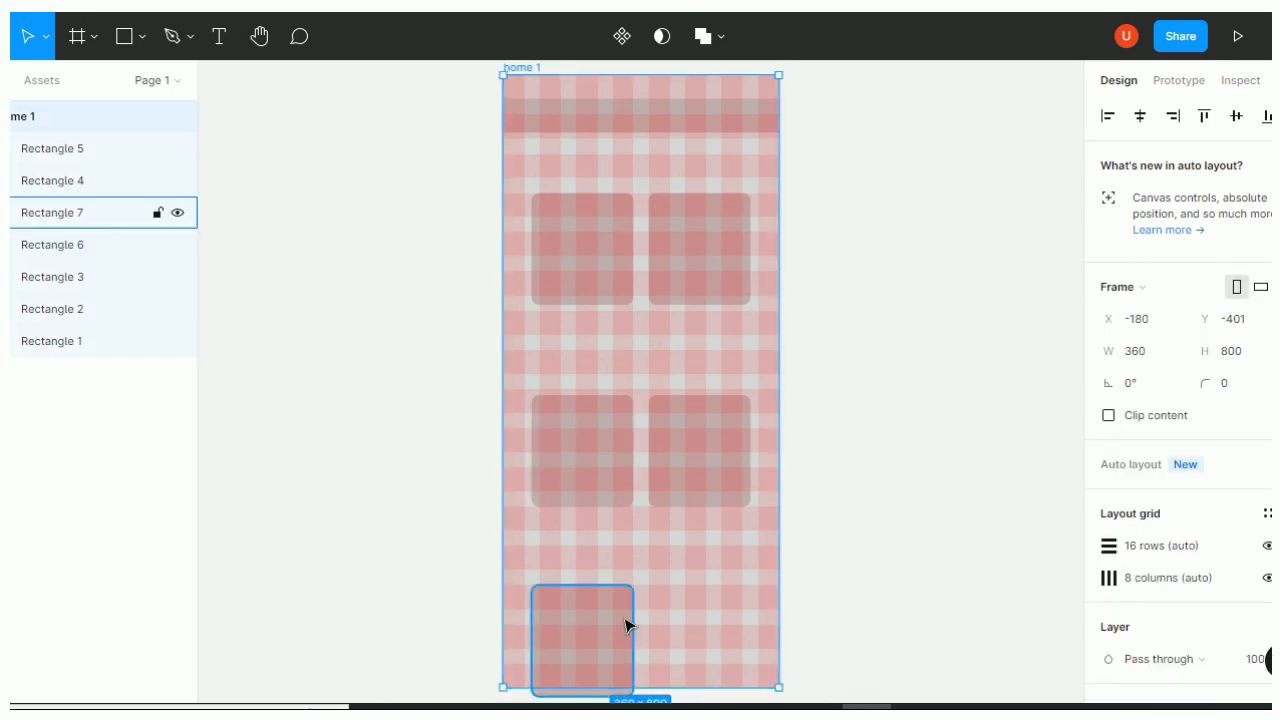
click(589, 428)
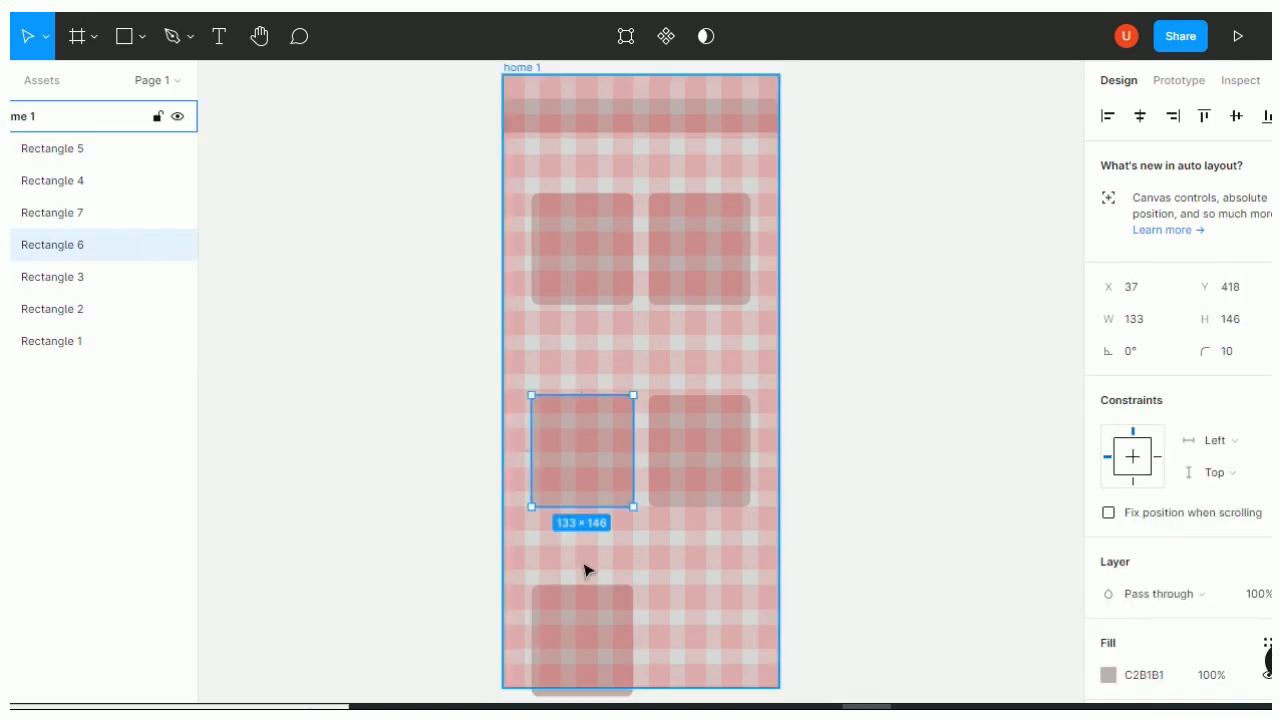
Move the lowest card down to Y 682 and duplicate it beside itself at X 190, Y 682
click(583, 631)
double_click(581, 616)
click(581, 640)
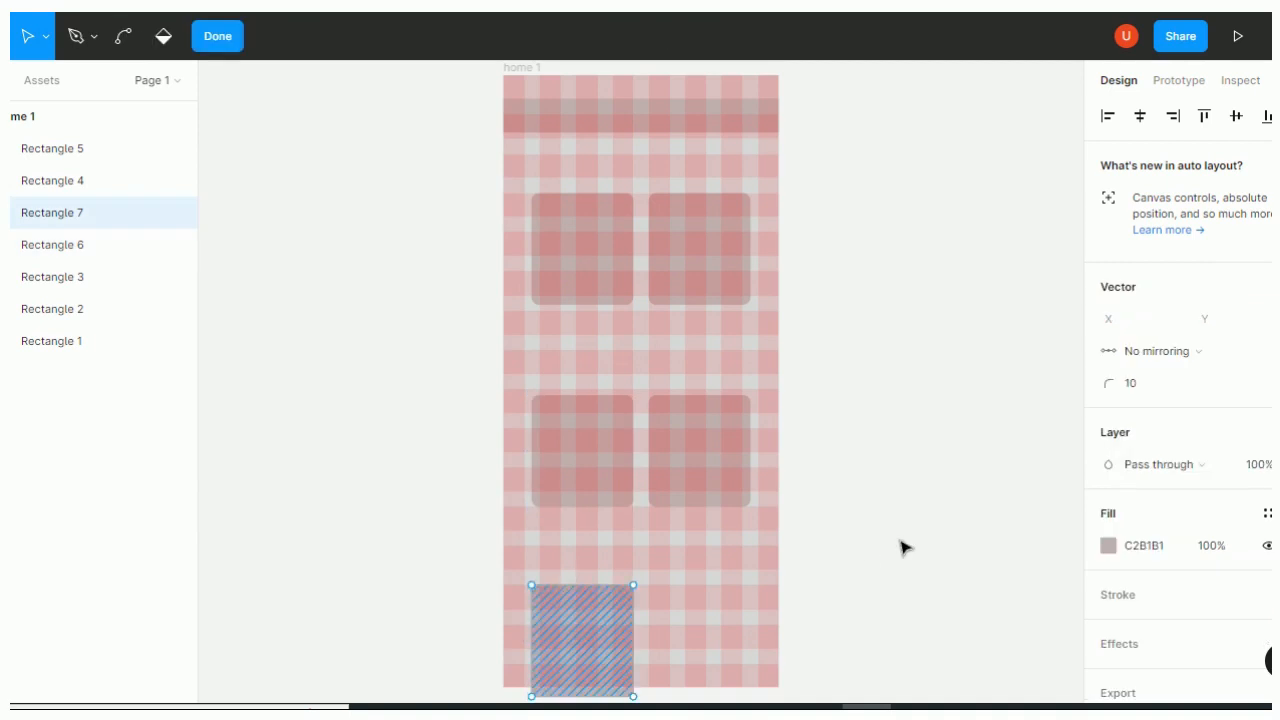
key(Escape)
mouse_move(603, 660)
mouse_down()
mouse_move(603, 646)
mouse_move(600, 673)
mouse_up()
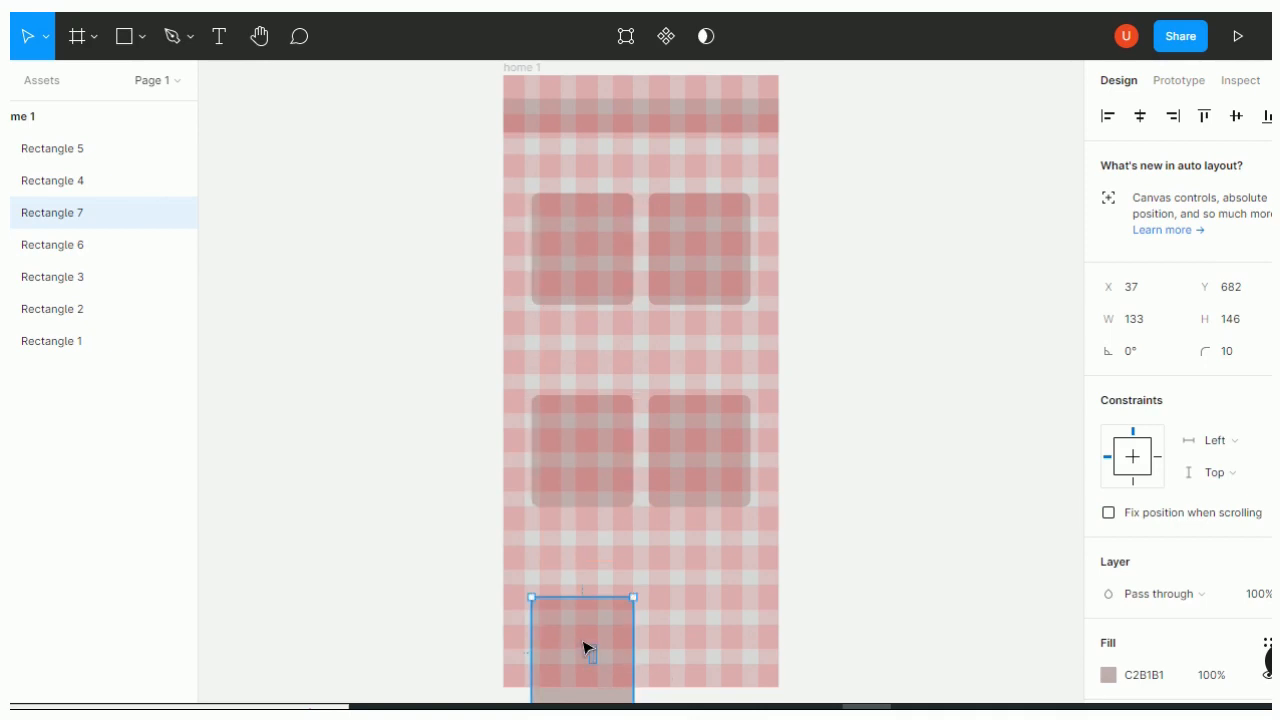
alt+drag(590, 648, 700, 657)
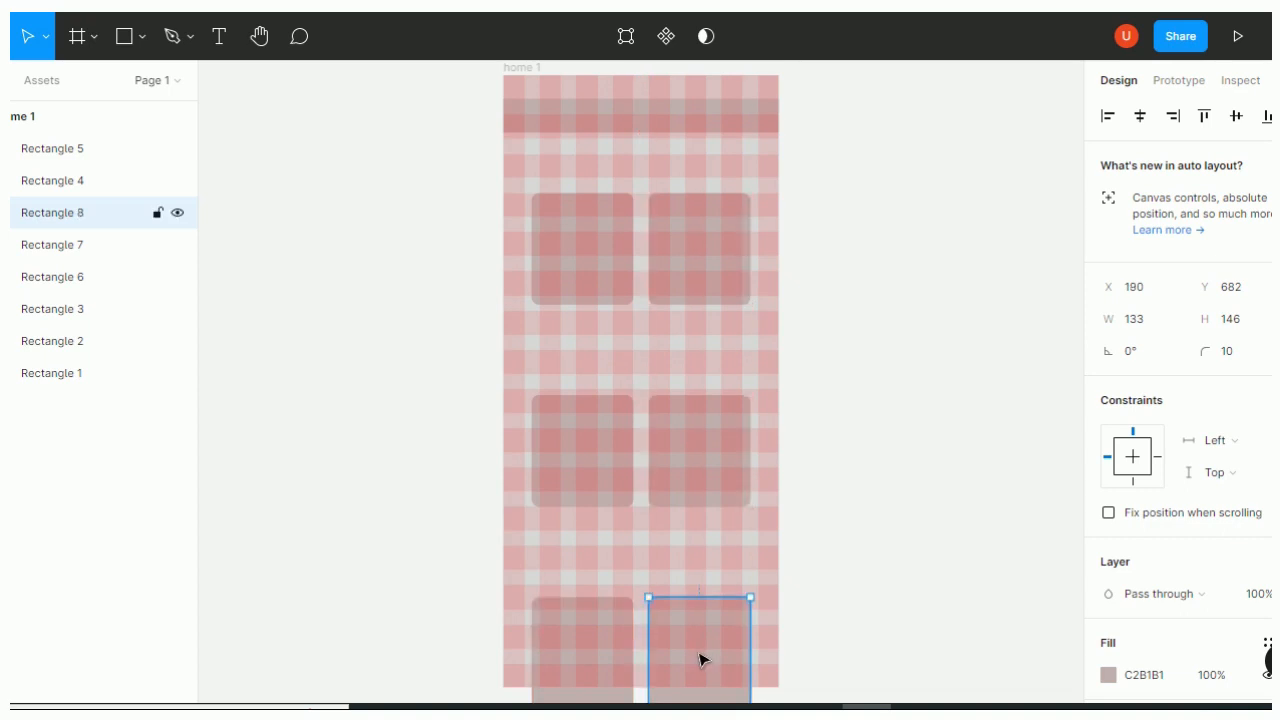
click(800, 580)
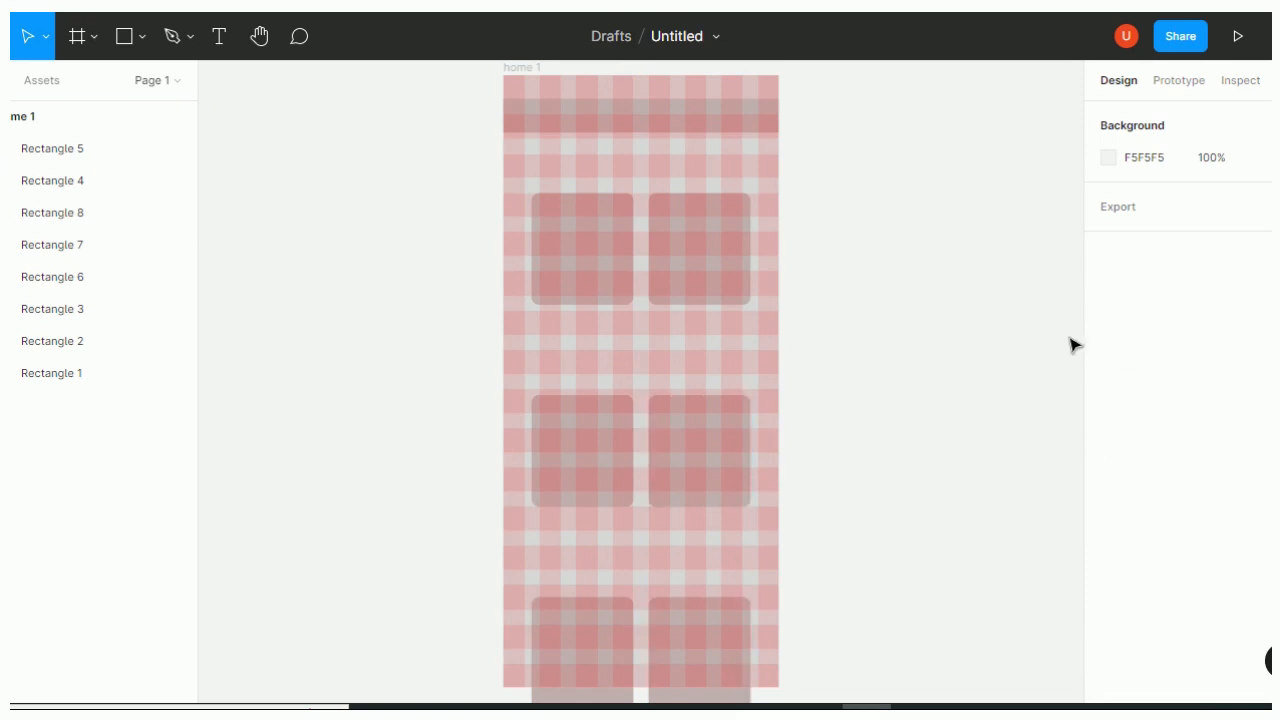
Stretch the full-frame background rectangle downward past the bottom cards to a height of 1042
scroll(1064, 257, up, 5)
drag(1078, 236, 1068, 430)
scroll(1055, 515, down, 2)
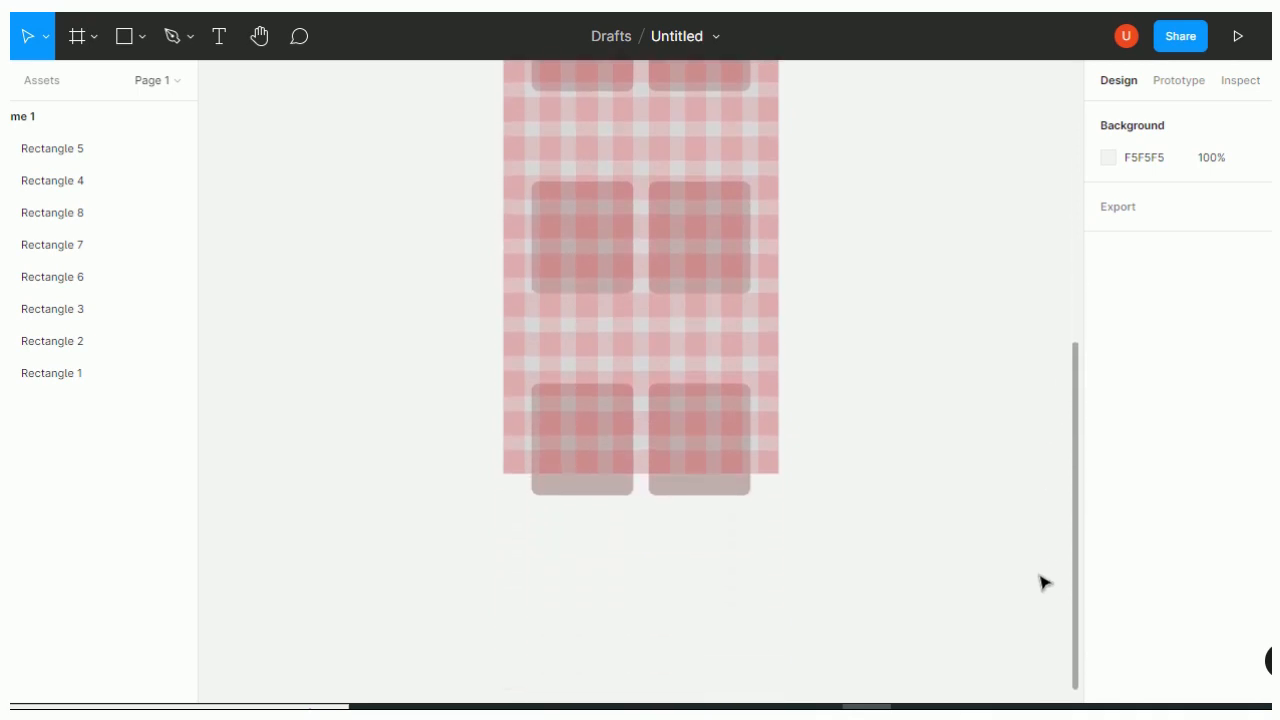
click(578, 455)
click(581, 481)
click(514, 459)
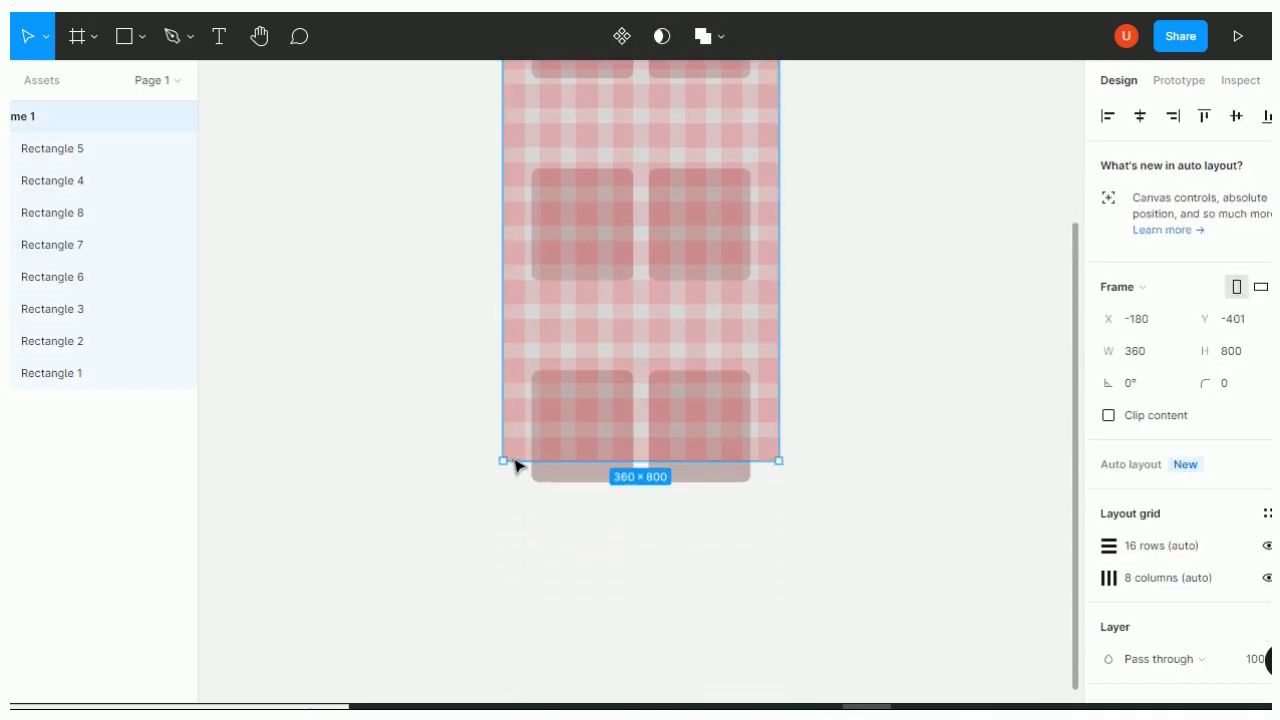
drag(512, 459, 507, 645)
click(517, 461)
click(938, 522)
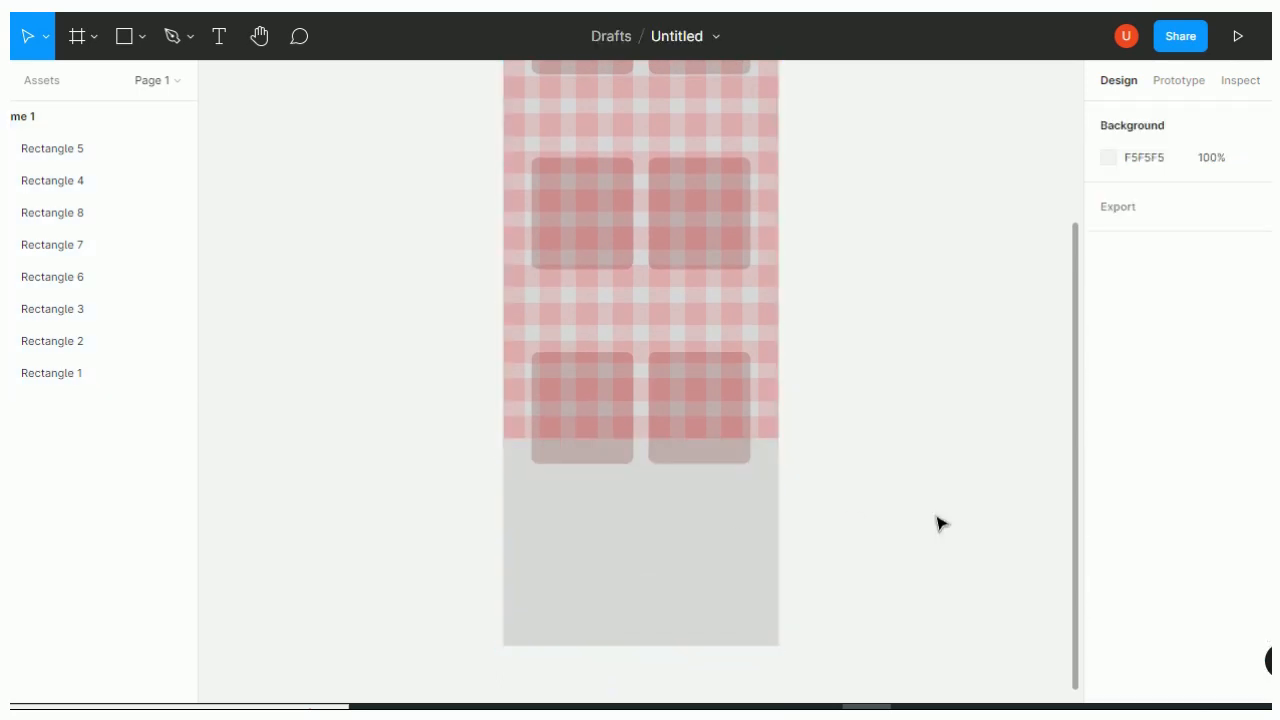
Set the home 1 frame's height to 1042 to match the background rectangle
click(769, 440)
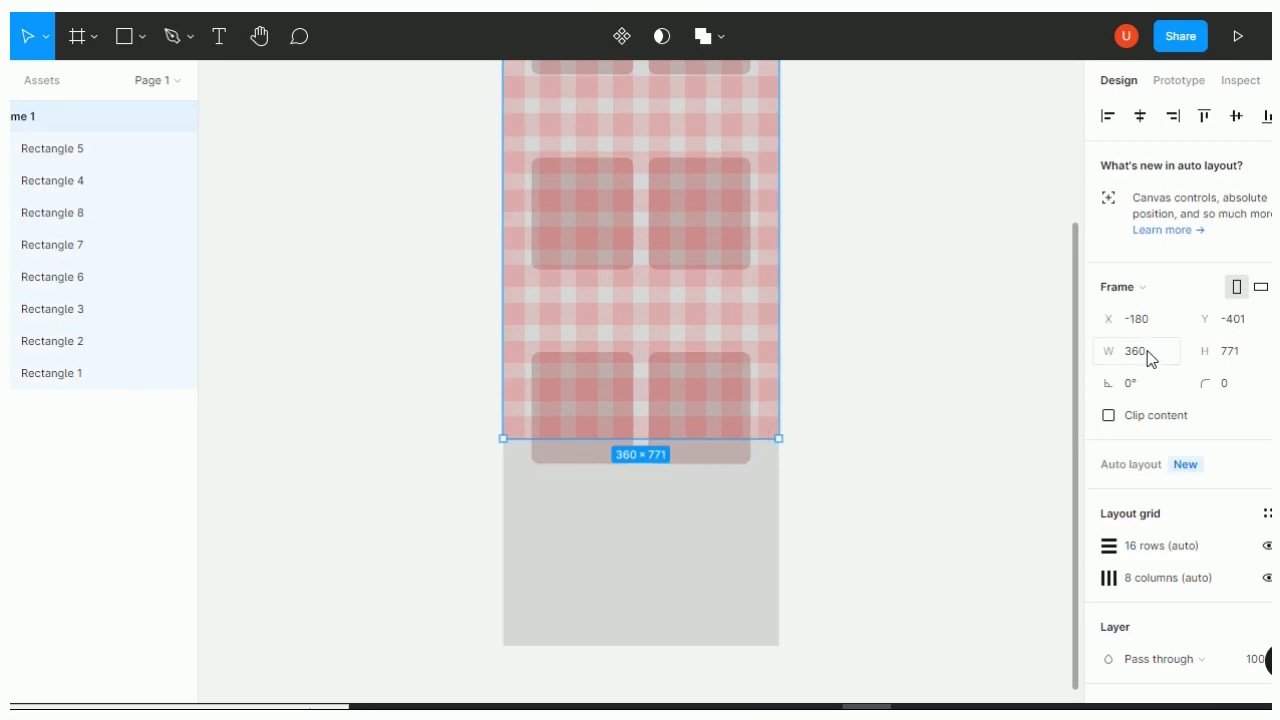
click(756, 511)
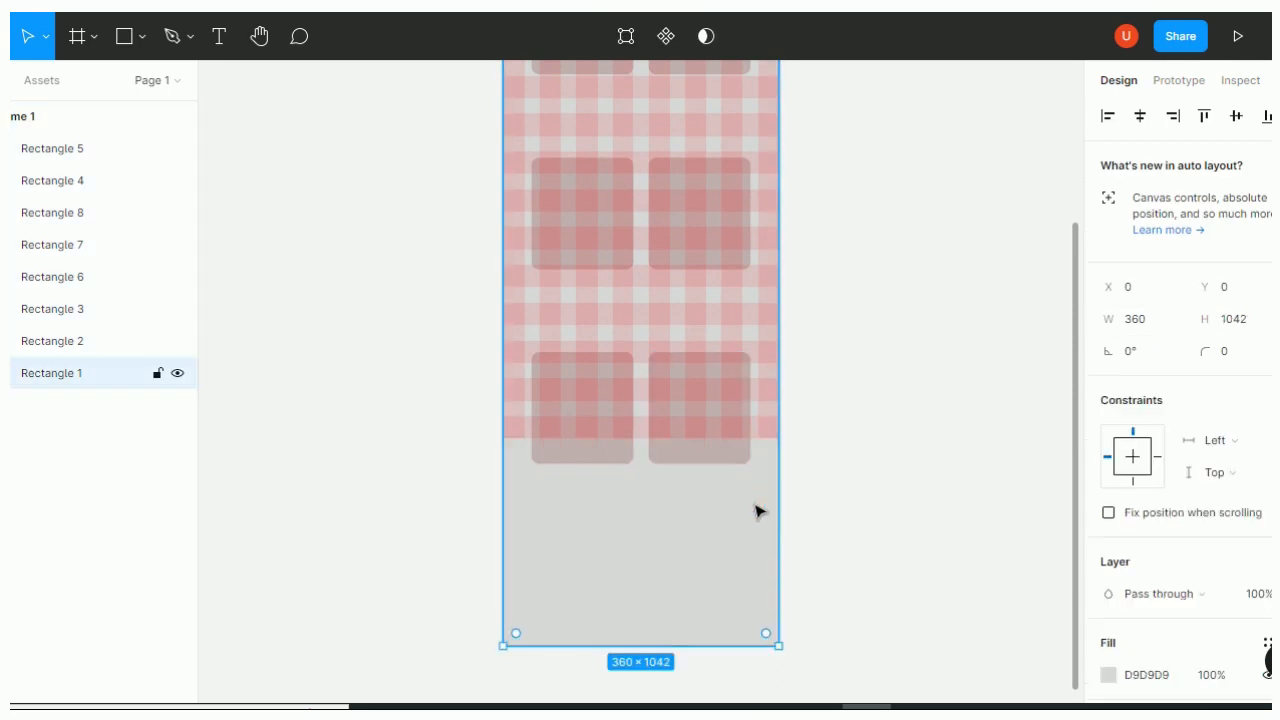
click(744, 414)
click(771, 380)
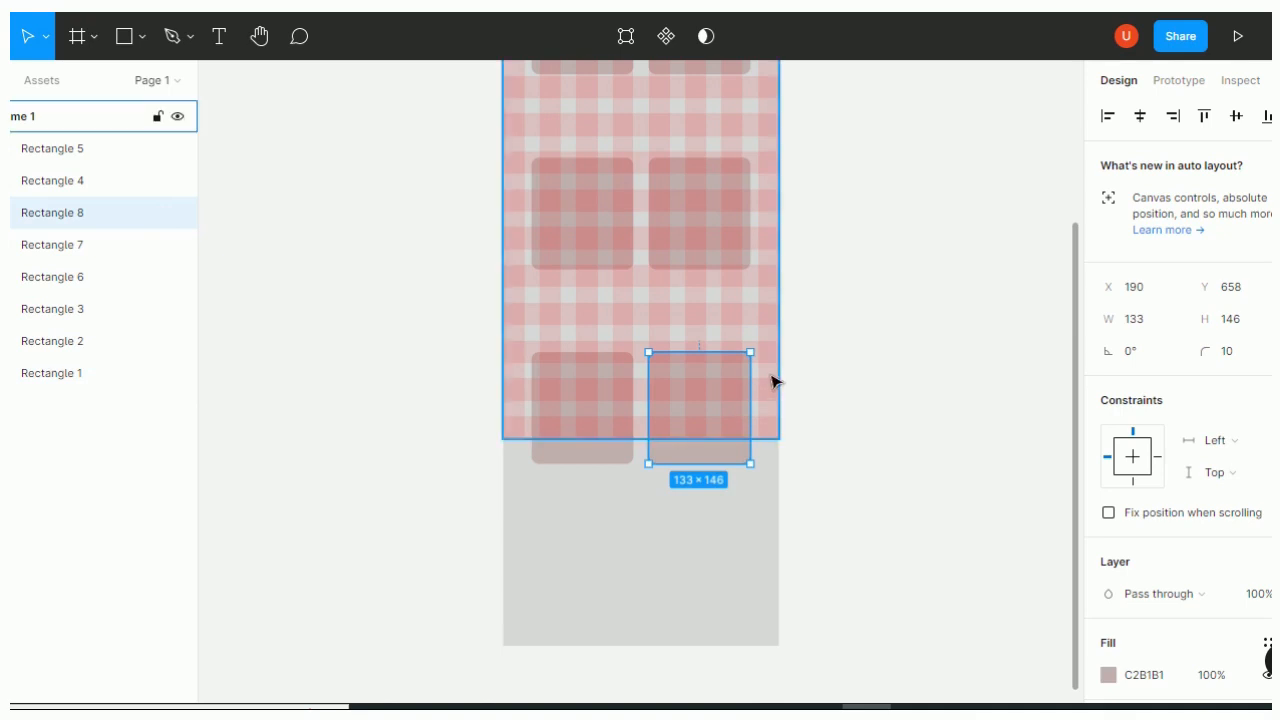
click(1251, 355)
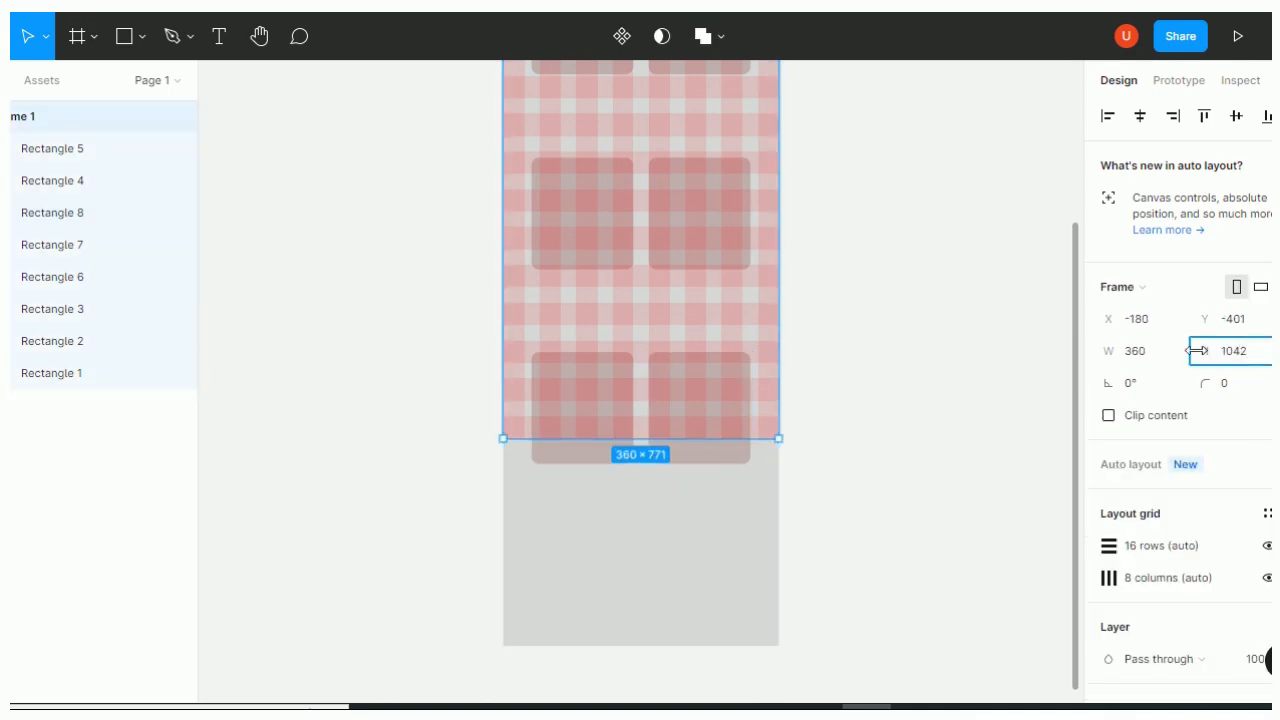
text(1042)
click(1047, 427)
Select both cards of the middle row and move them up together to Y 465
drag(1073, 440, 1083, 333)
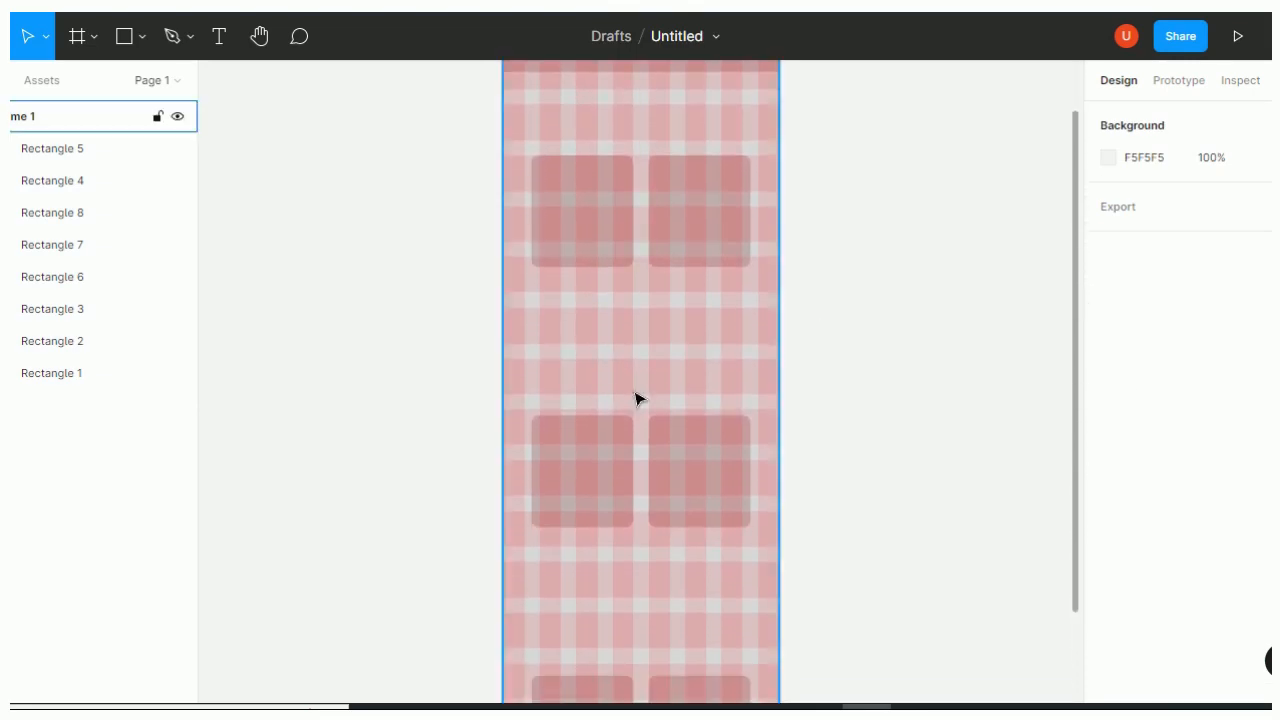
click(580, 463)
shift+click(697, 482)
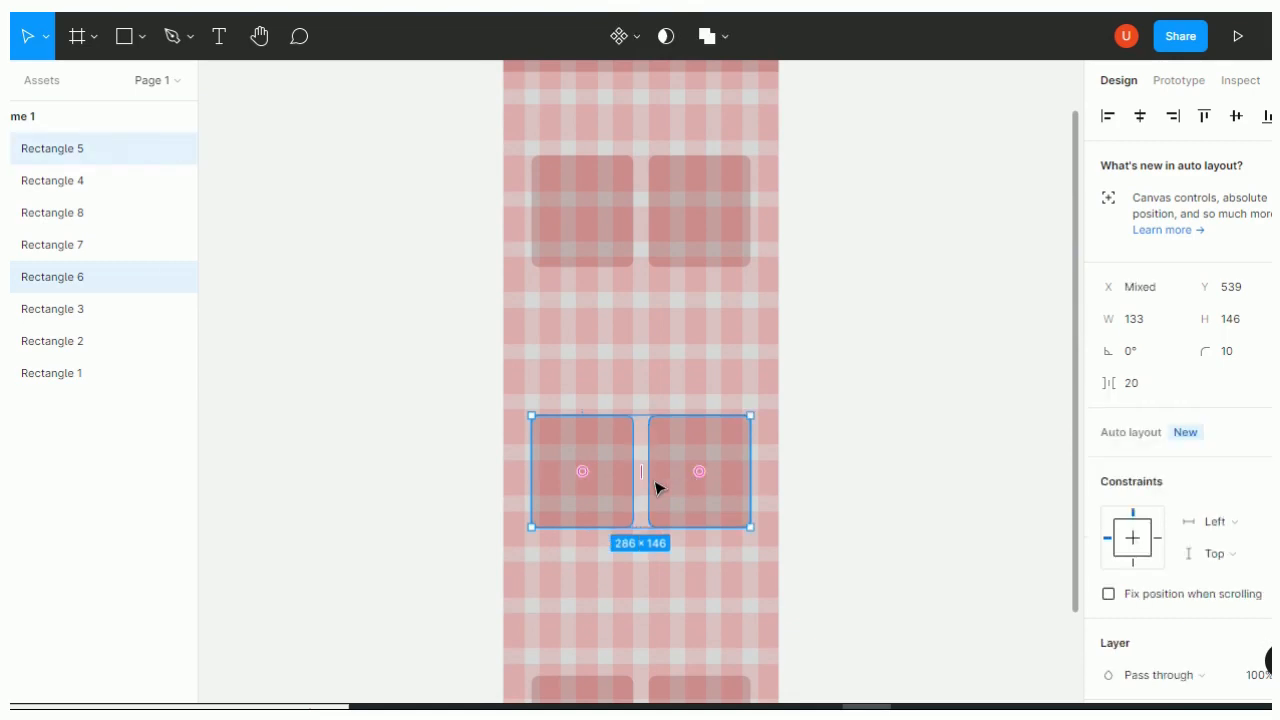
drag(655, 479, 658, 433)
scroll(1080, 434, down, 3)
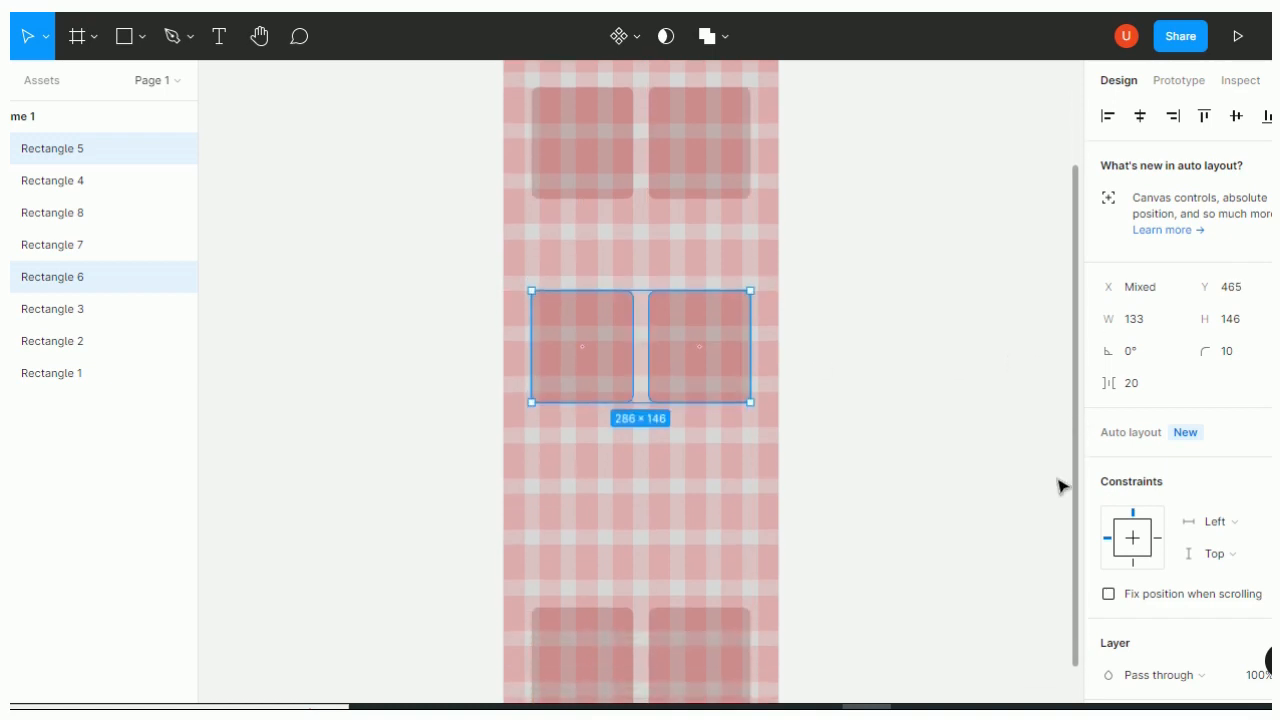
Select both cards of the bottom row and move them up together to Y 730
click(580, 678)
shift+click(684, 664)
drag(677, 660, 663, 542)
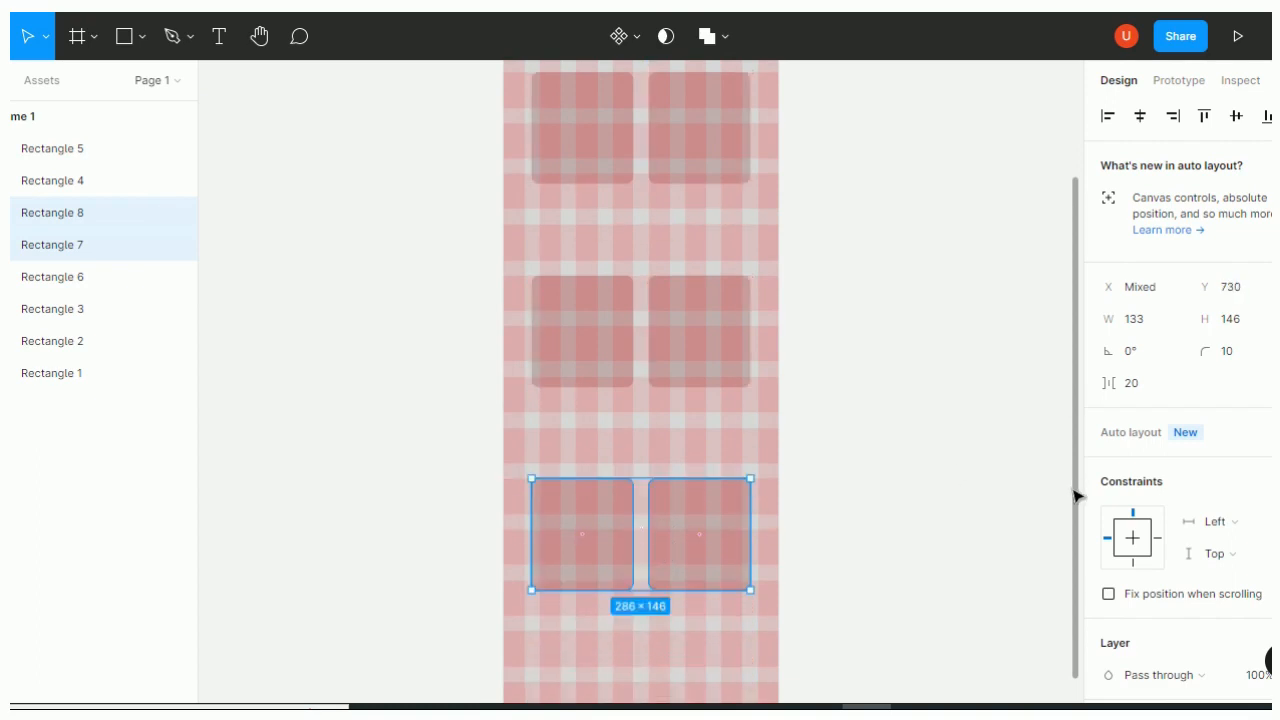
scroll(1075, 497, down, 3)
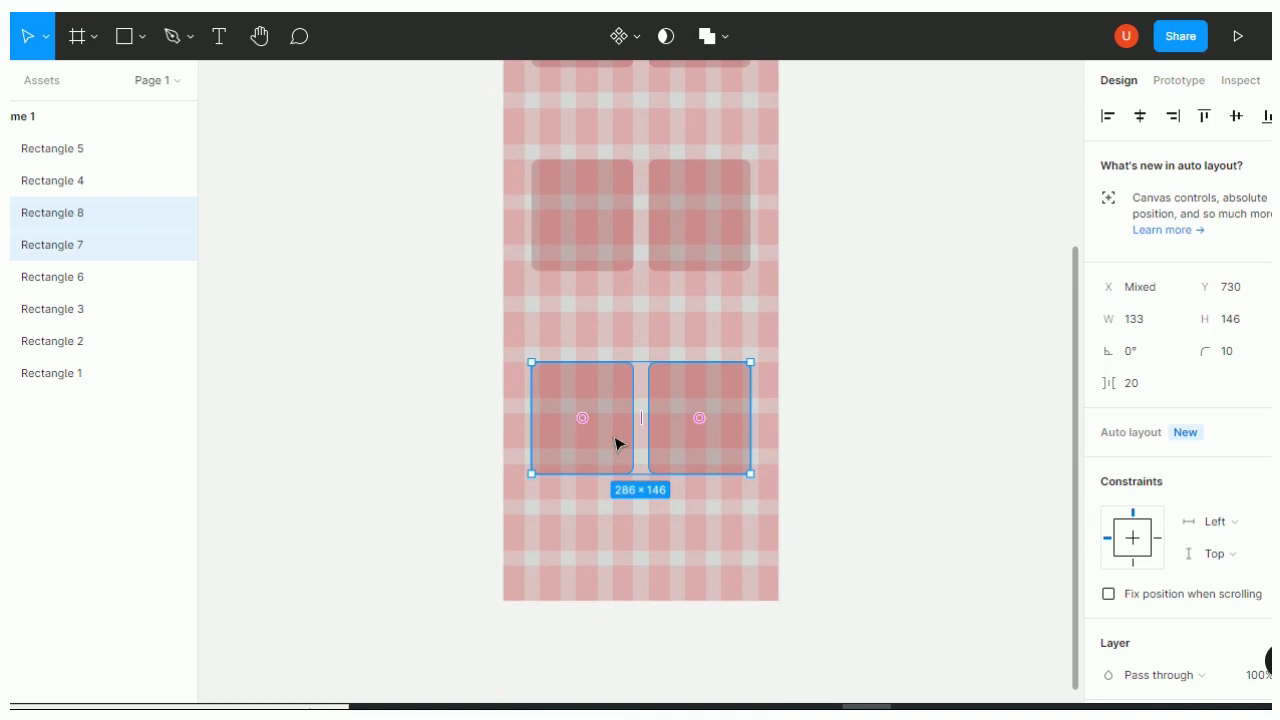
drag(617, 447, 251, 420)
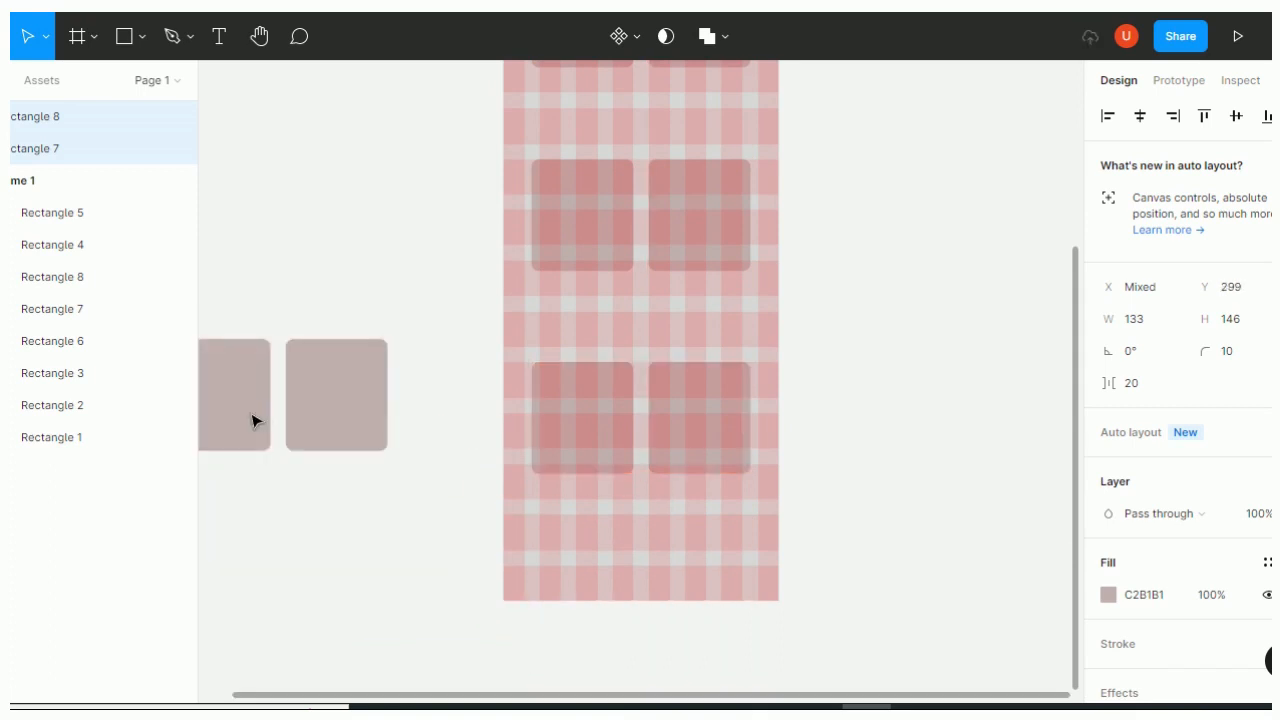
click(266, 420)
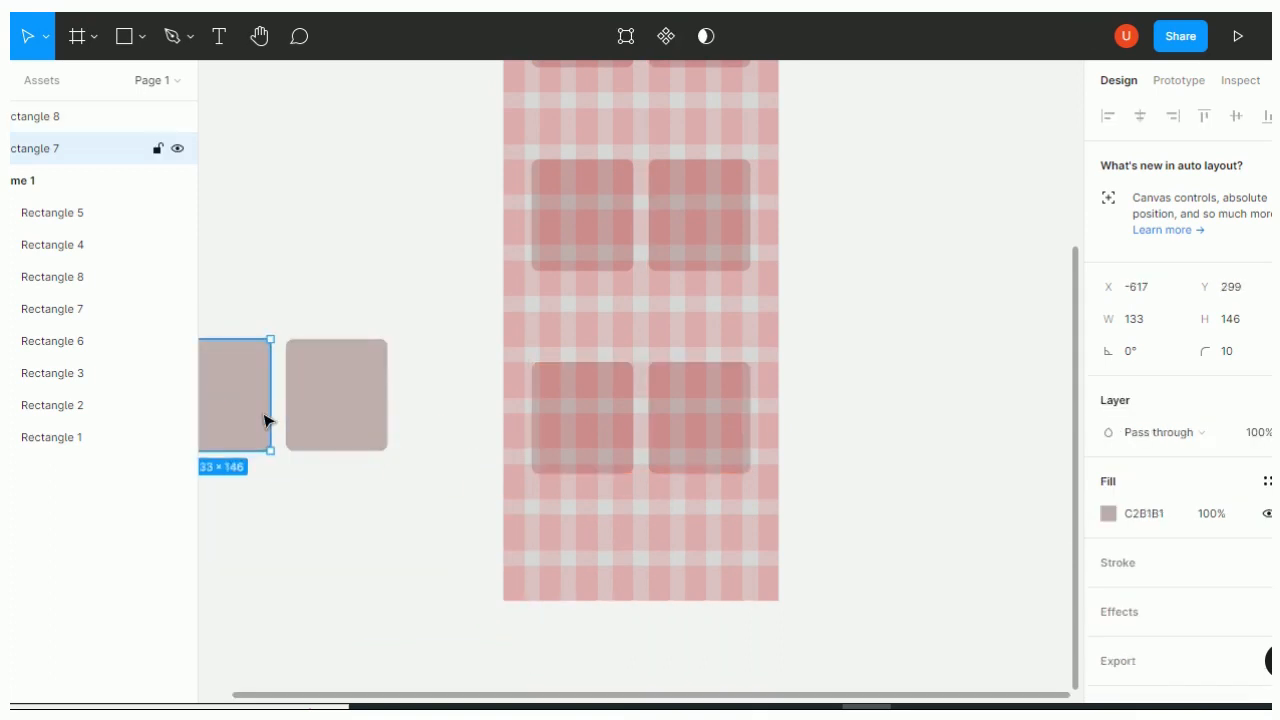
shift+click(337, 423)
key(Delete)
Duplicate the first card of the top row onto the empty canvas beside the home 1 frame
drag(1072, 430, 1082, 265)
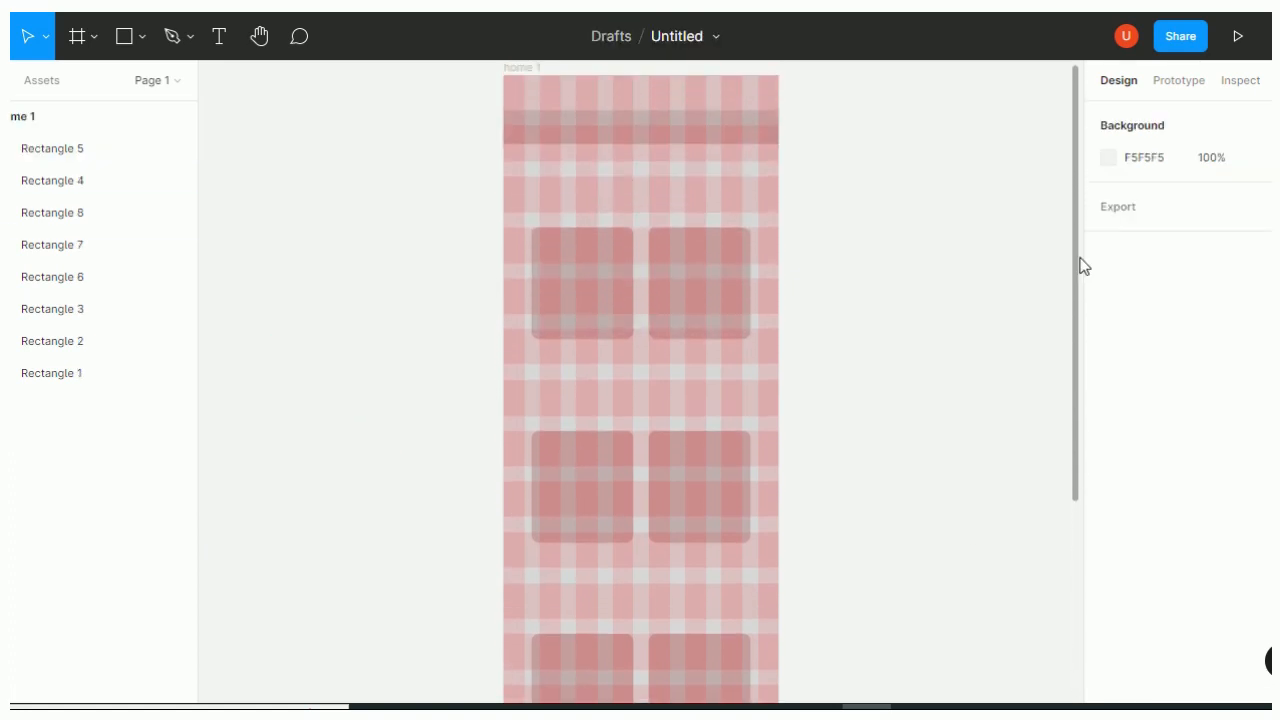
click(577, 322)
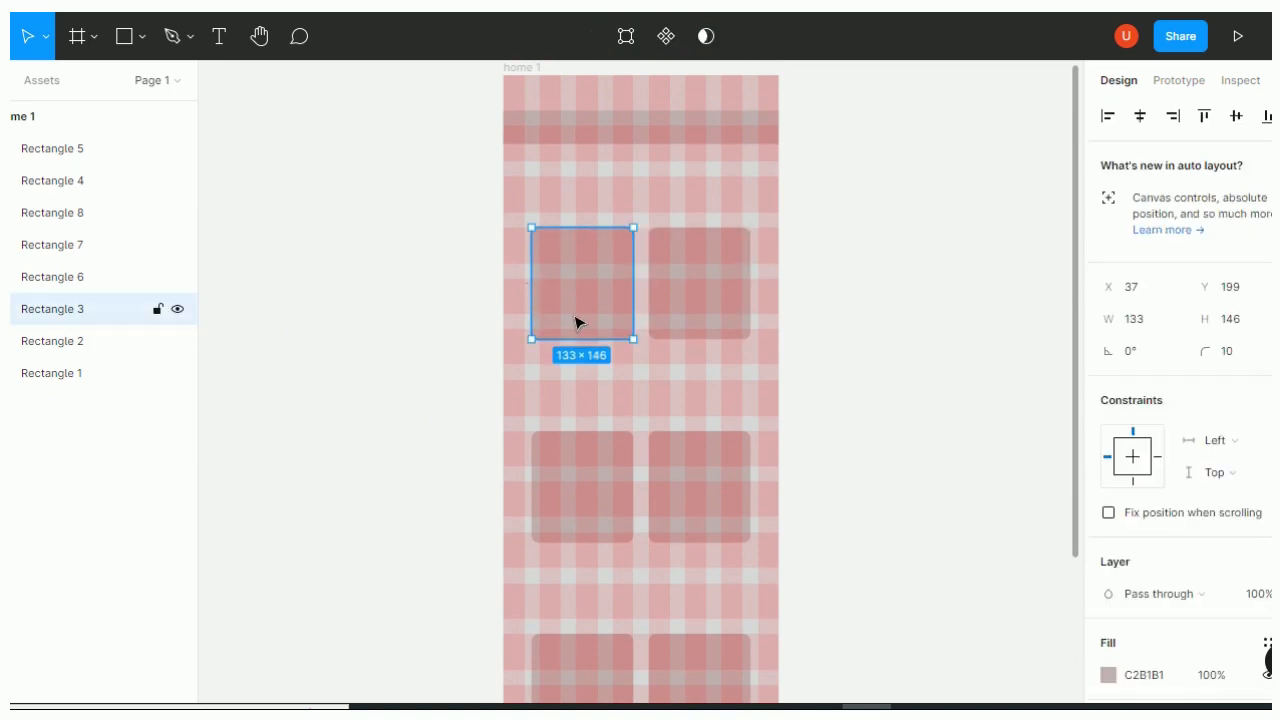
drag(577, 322, 334, 329)
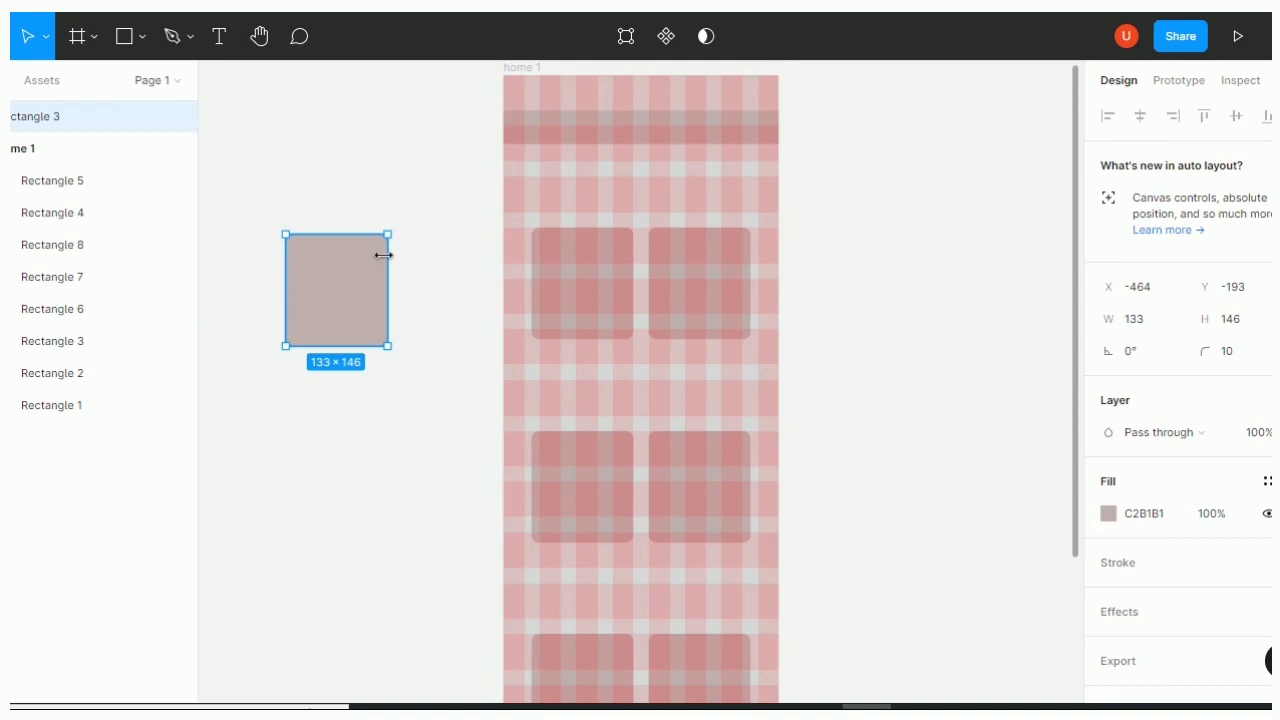
mouse_move(1077, 363)
mouse_down()
mouse_move(1088, 493)
mouse_move(1088, 343)
mouse_up()
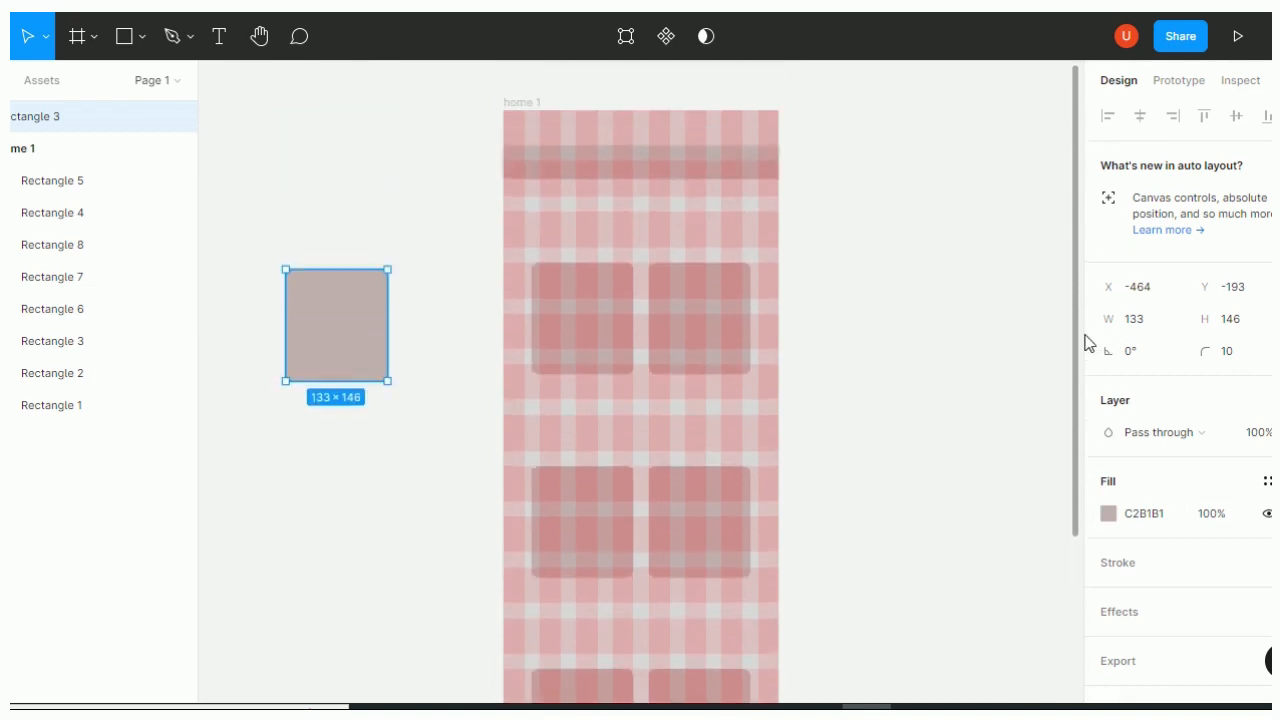
Fill the loose duplicate card with pale pink F8EFEF and shift it to X -440, Y -148
click(1106, 514)
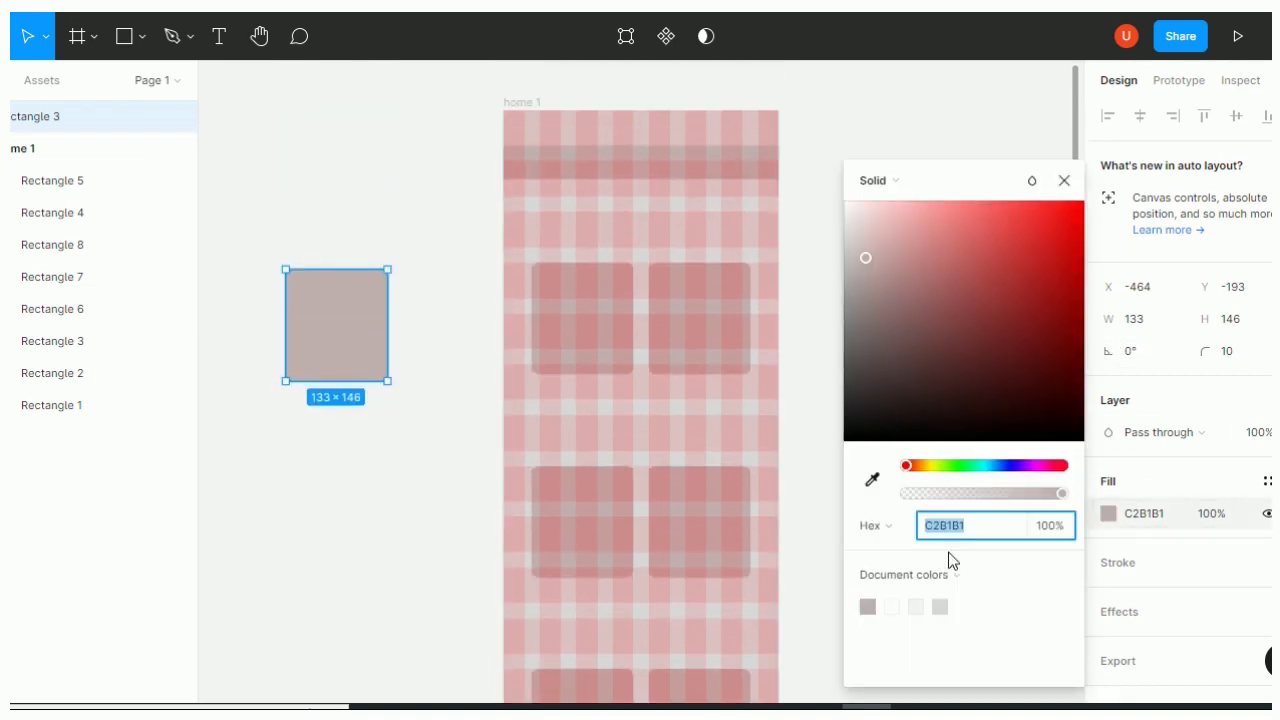
click(919, 602)
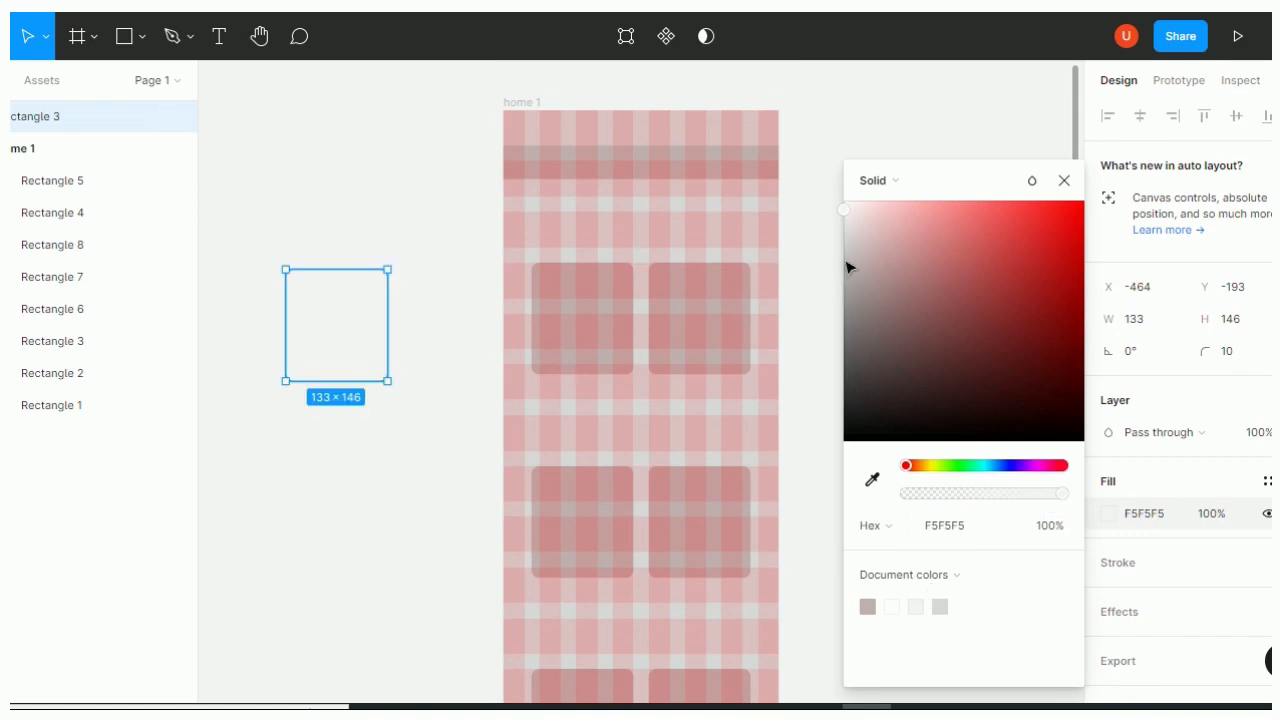
mouse_move(848, 213)
mouse_down()
mouse_move(858, 226)
mouse_move(852, 214)
mouse_up()
click(206, 477)
click(350, 370)
drag(350, 370, 368, 404)
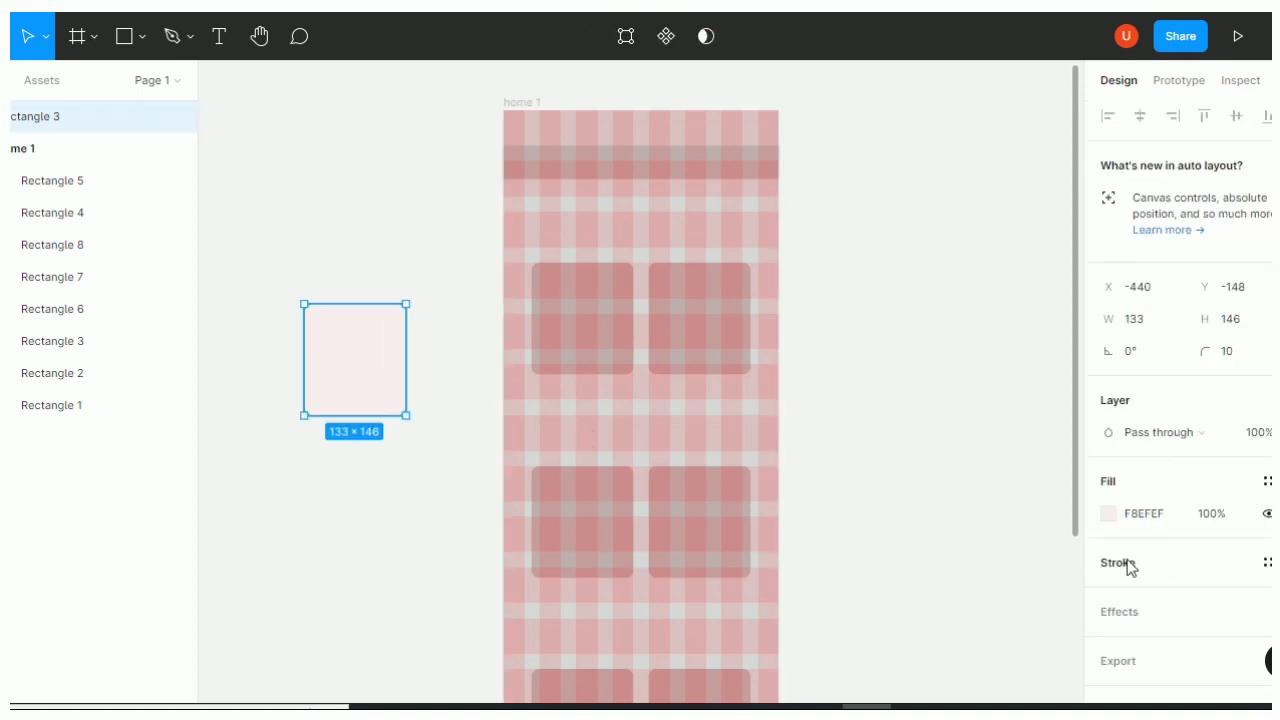
Hide both the row and the column layout grids of the home 1 frame
click(781, 369)
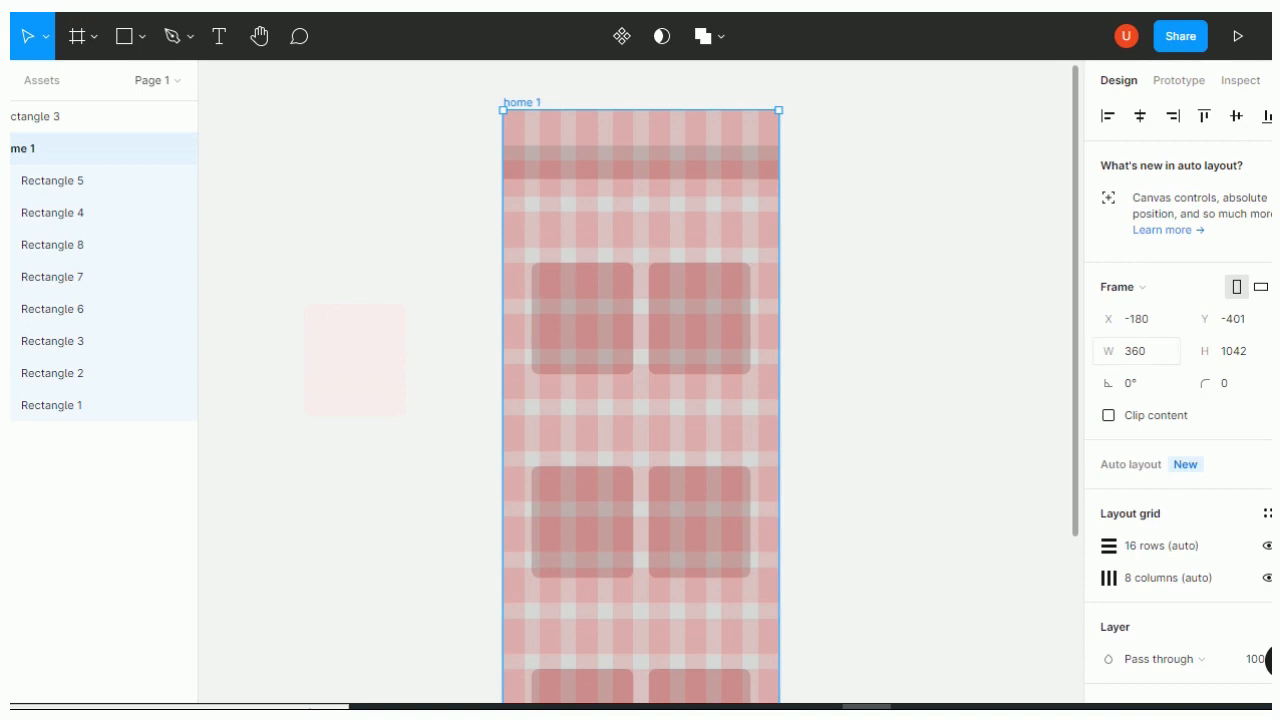
click(1266, 545)
click(1266, 577)
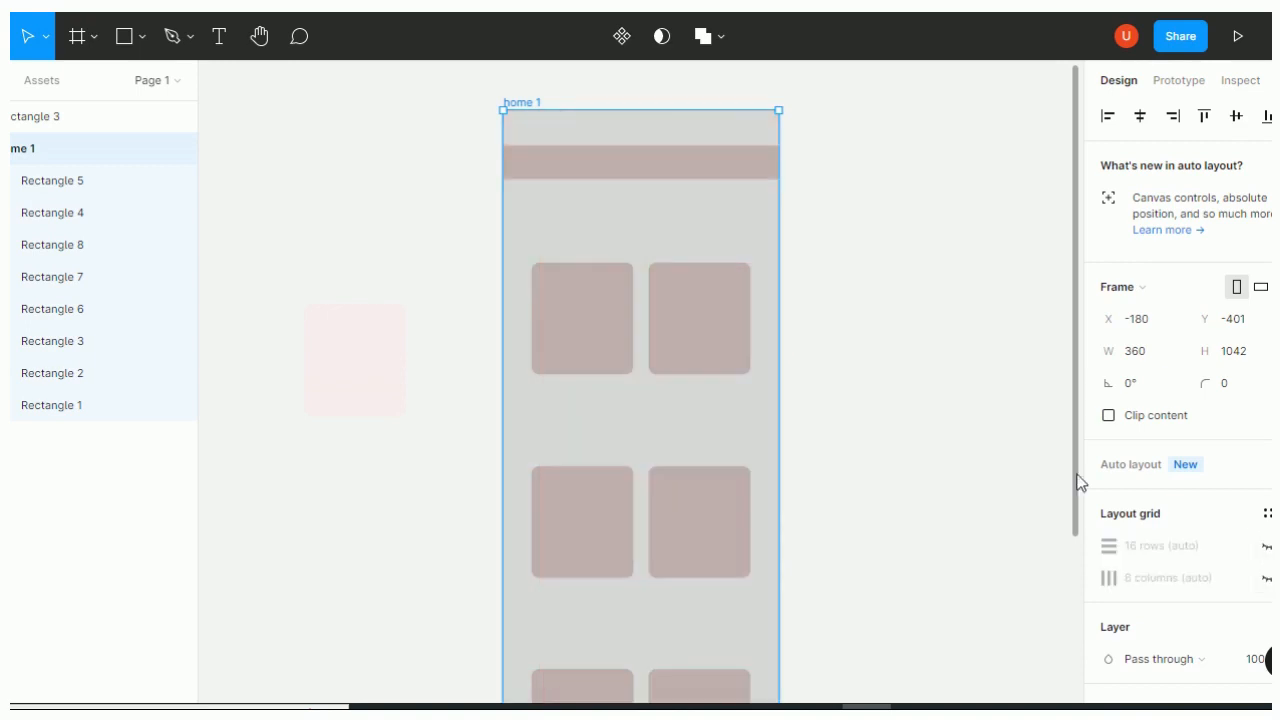
click(826, 364)
Select all six cards inside the home 1 frame and fill them with the document color F5F5F5
click(547, 338)
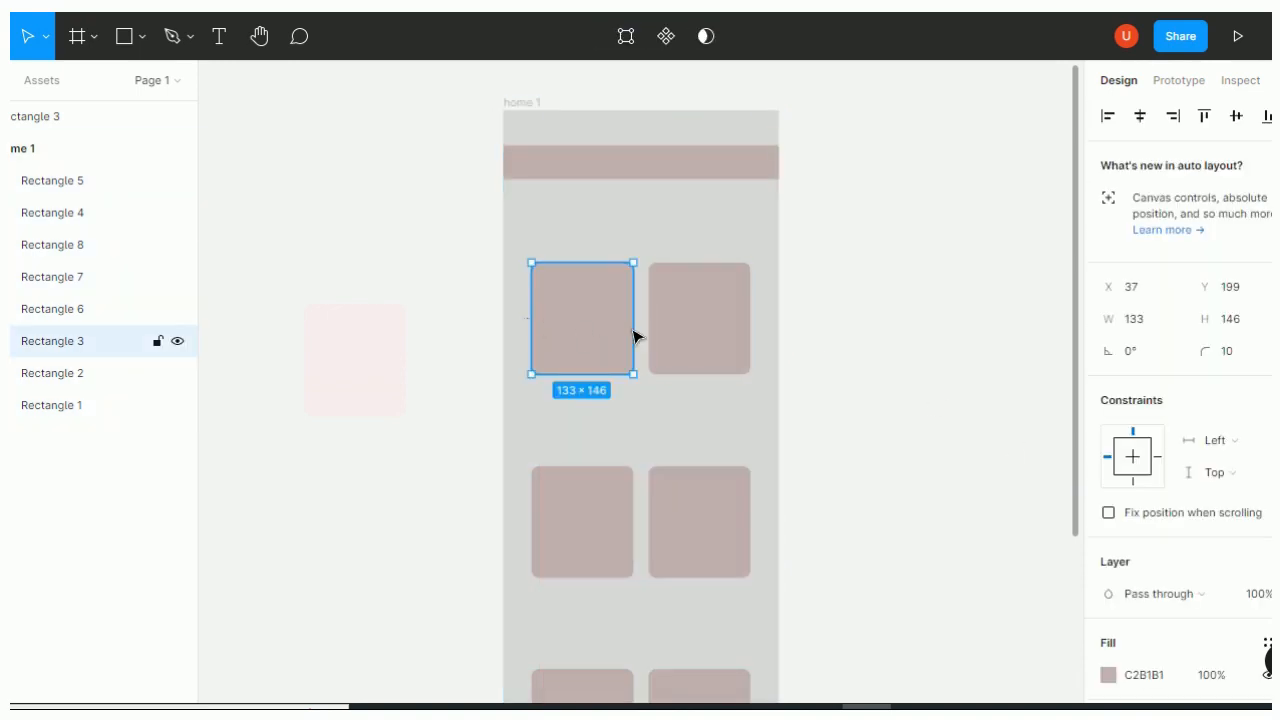
shift+click(674, 334)
shift+click(594, 523)
shift+click(689, 523)
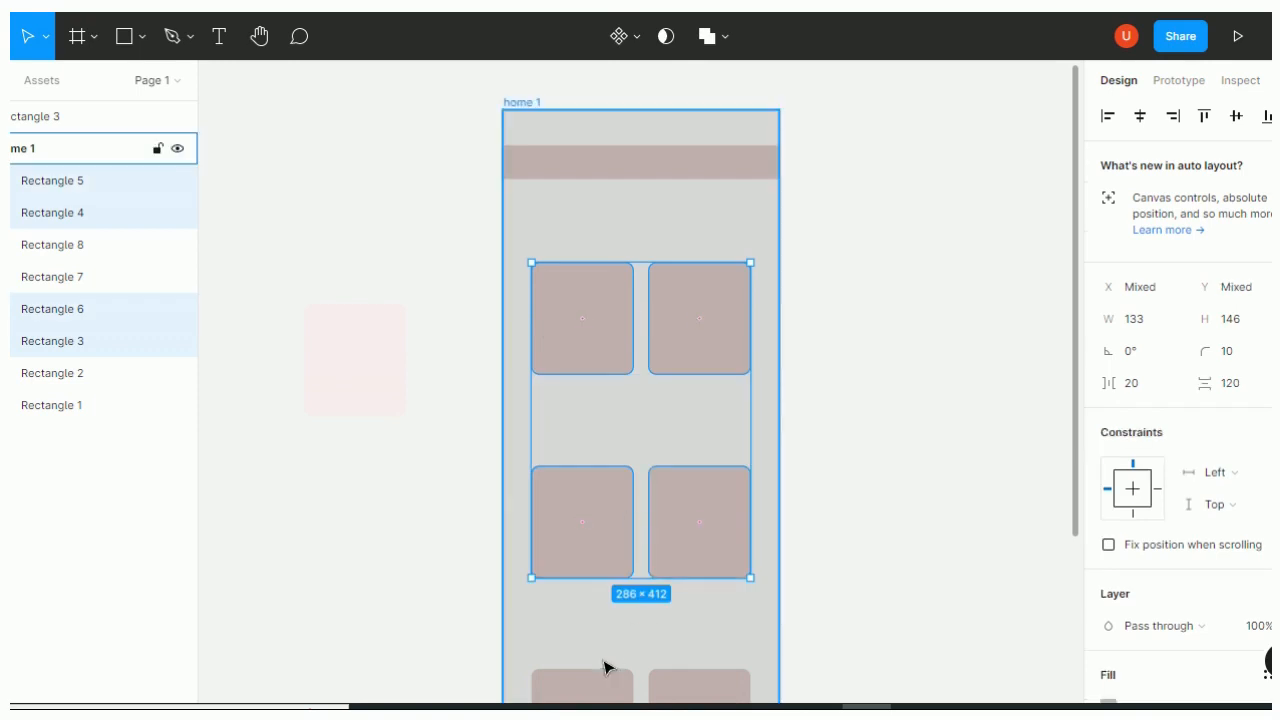
shift+click(606, 682)
shift+click(697, 677)
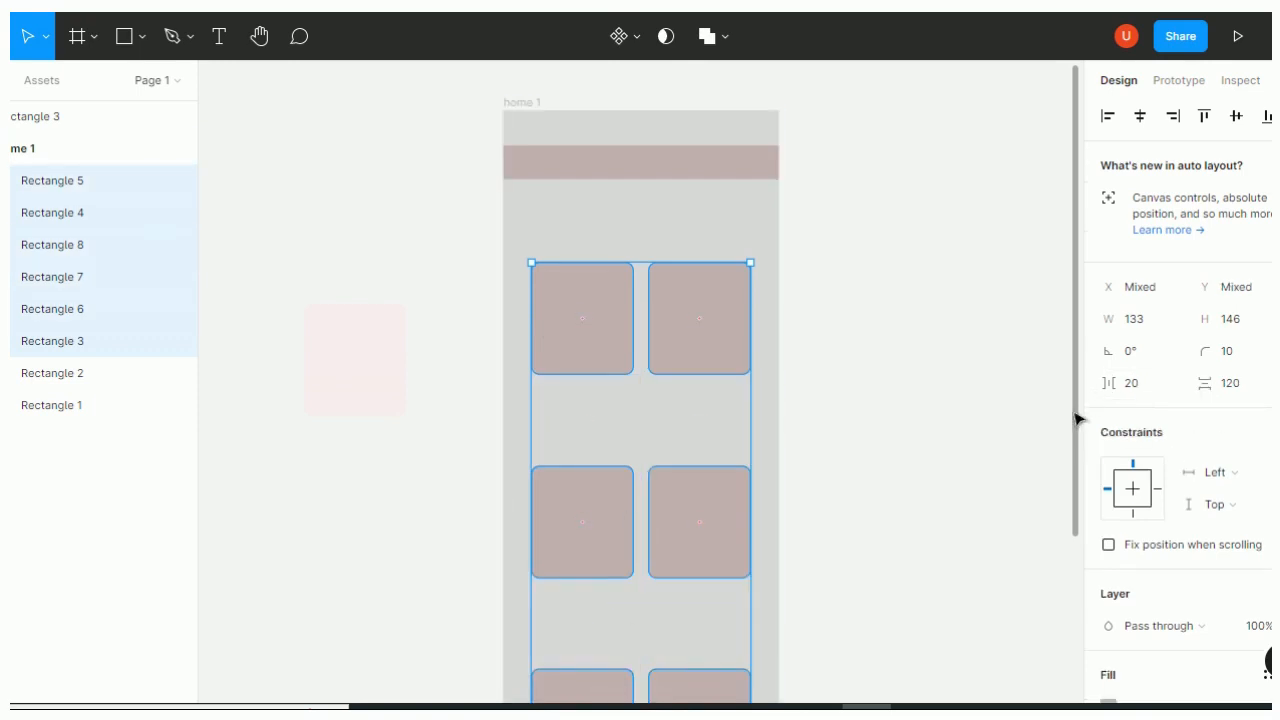
scroll(1250, 570, down, 2)
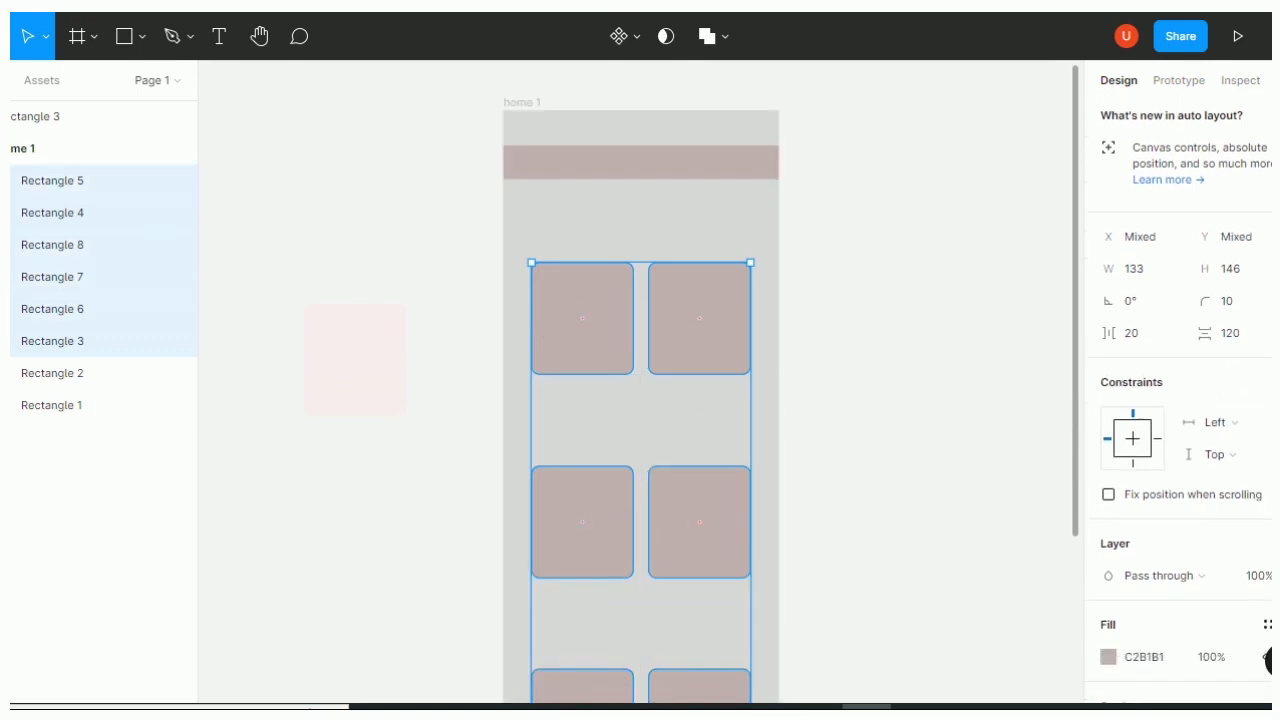
click(1108, 582)
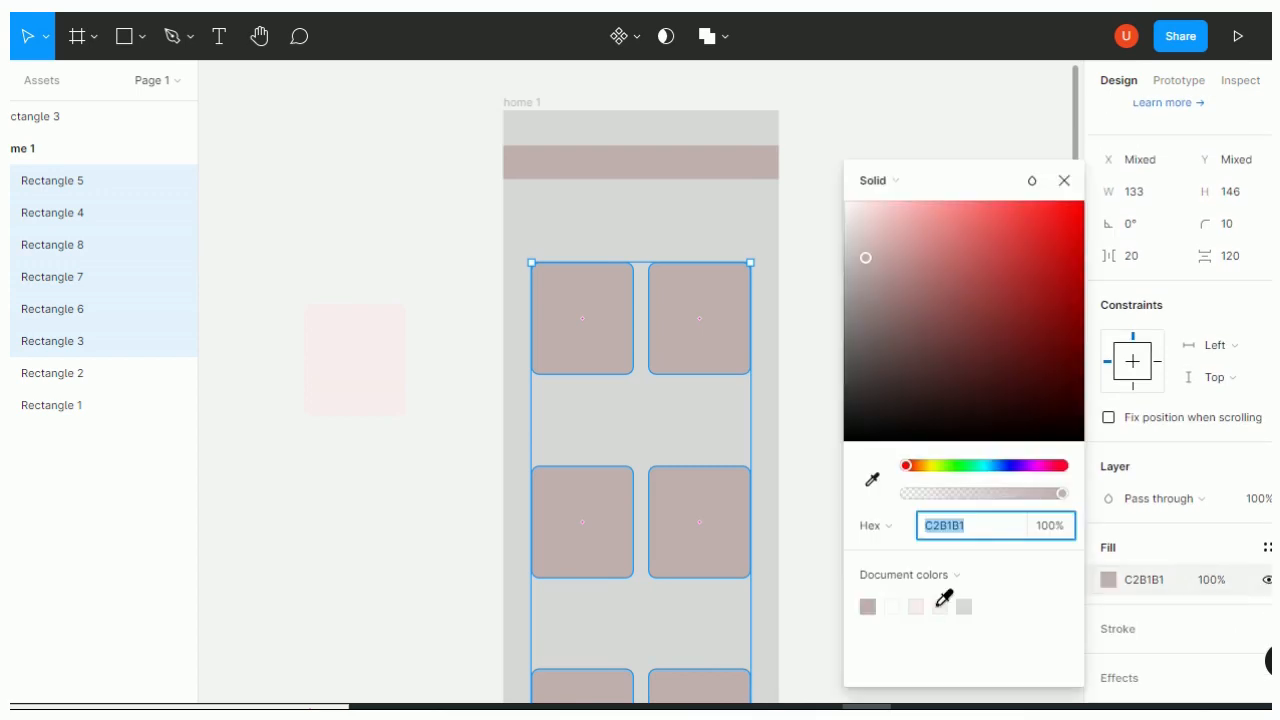
click(940, 606)
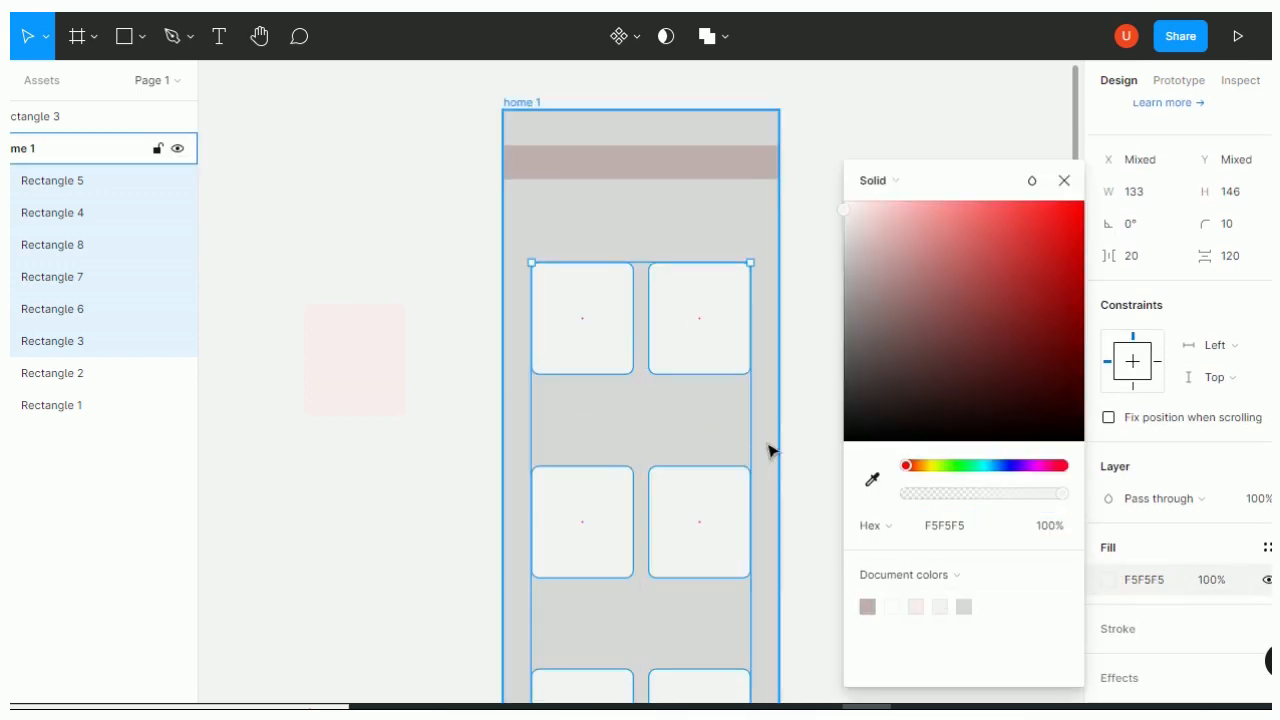
Set the fill of the home 1 frame to light pink F6E1E1
click(770, 450)
click(1110, 612)
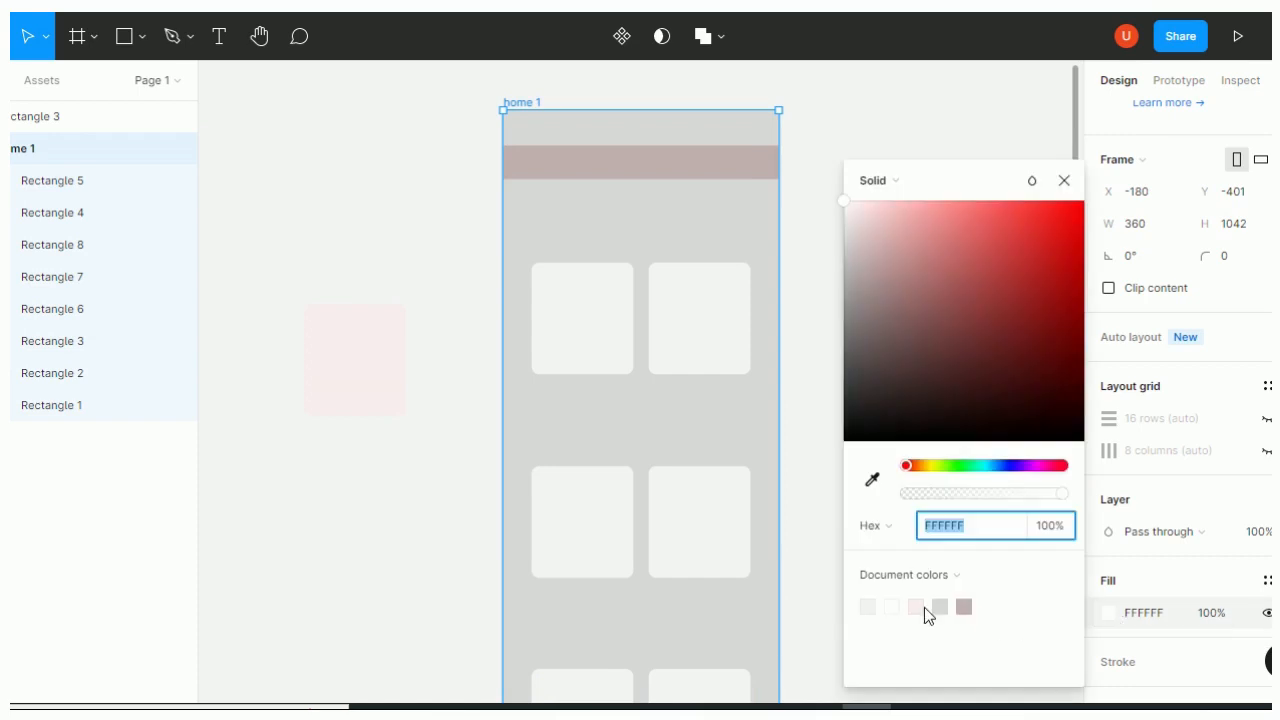
click(864, 210)
drag(866, 210, 867, 205)
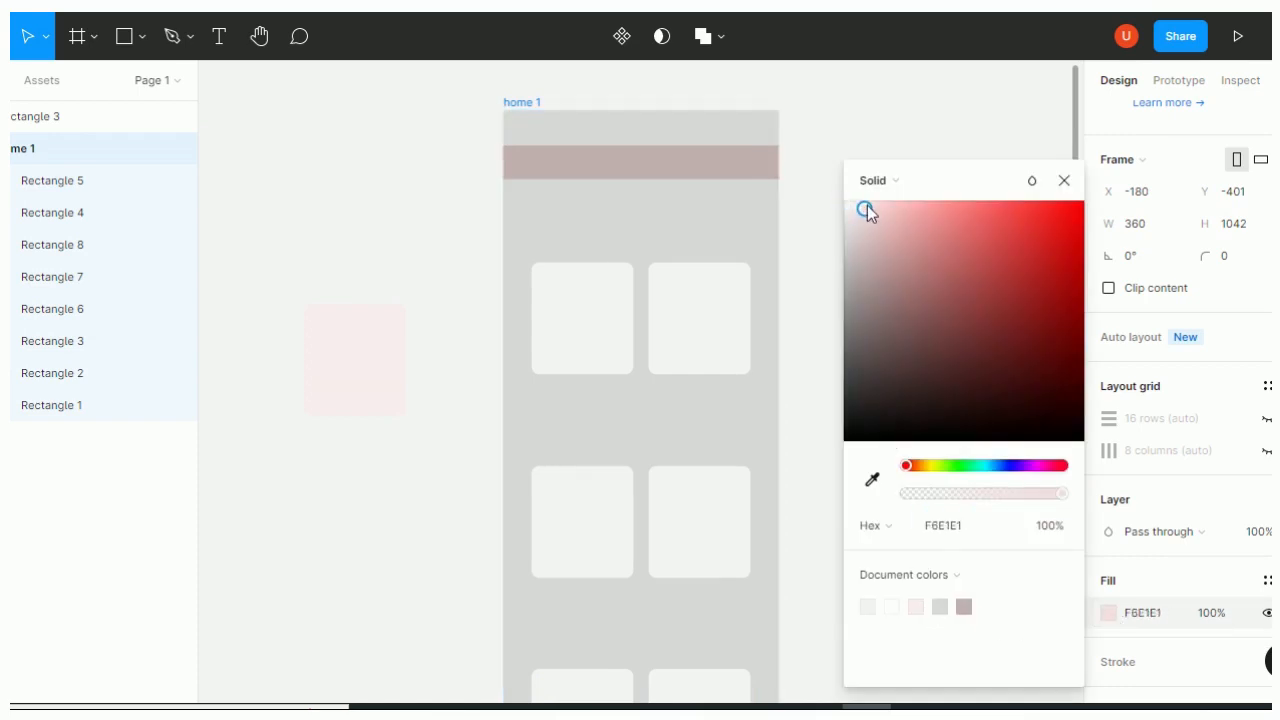
Fill the full-frame background rectangle (Rectangle 1) with pale blue F2F8F9 at 69% opacity
click(108, 181)
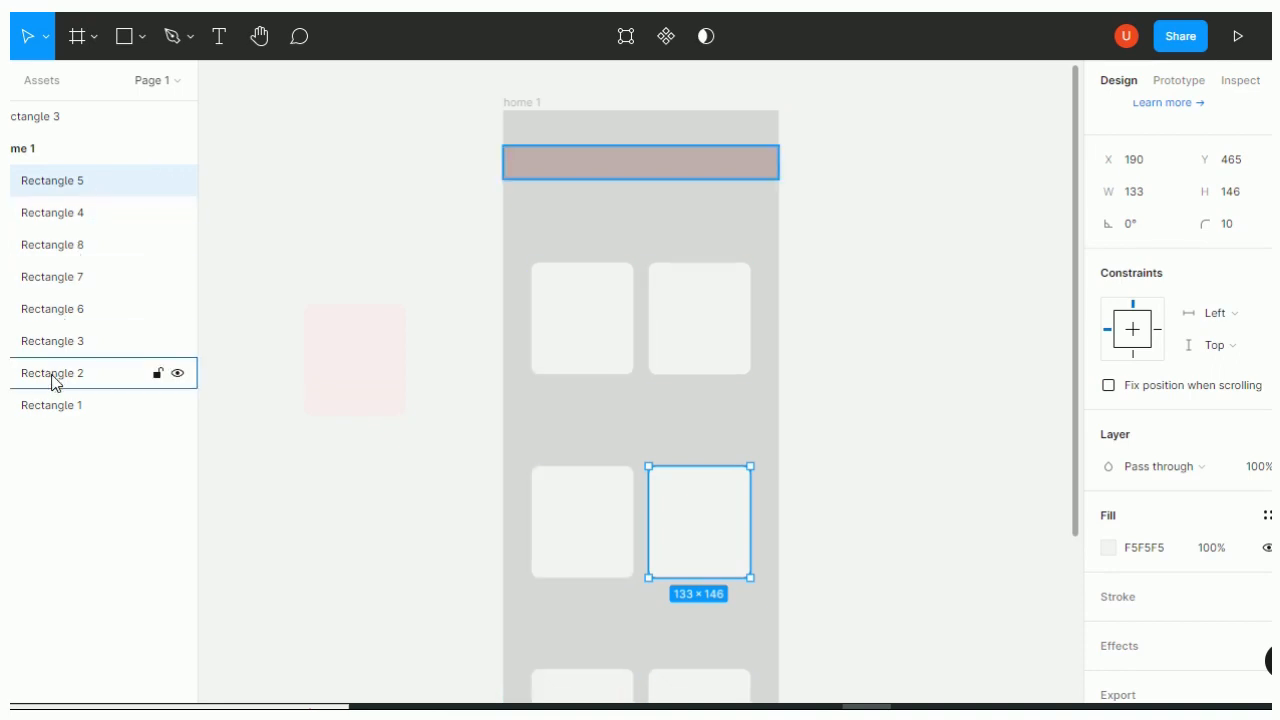
click(52, 407)
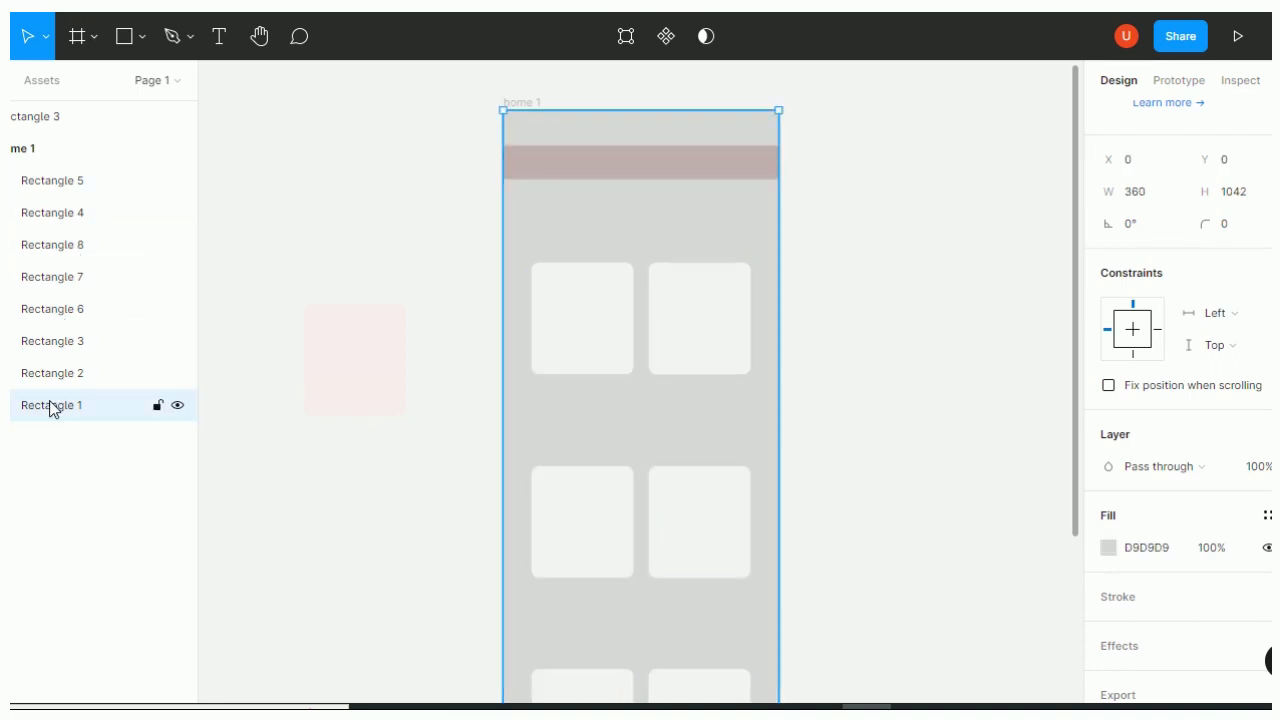
click(1108, 550)
drag(1062, 493, 907, 495)
mouse_move(844, 236)
mouse_down()
mouse_move(852, 219)
mouse_move(846, 260)
mouse_move(863, 219)
mouse_move(851, 217)
mouse_move(858, 256)
mouse_up()
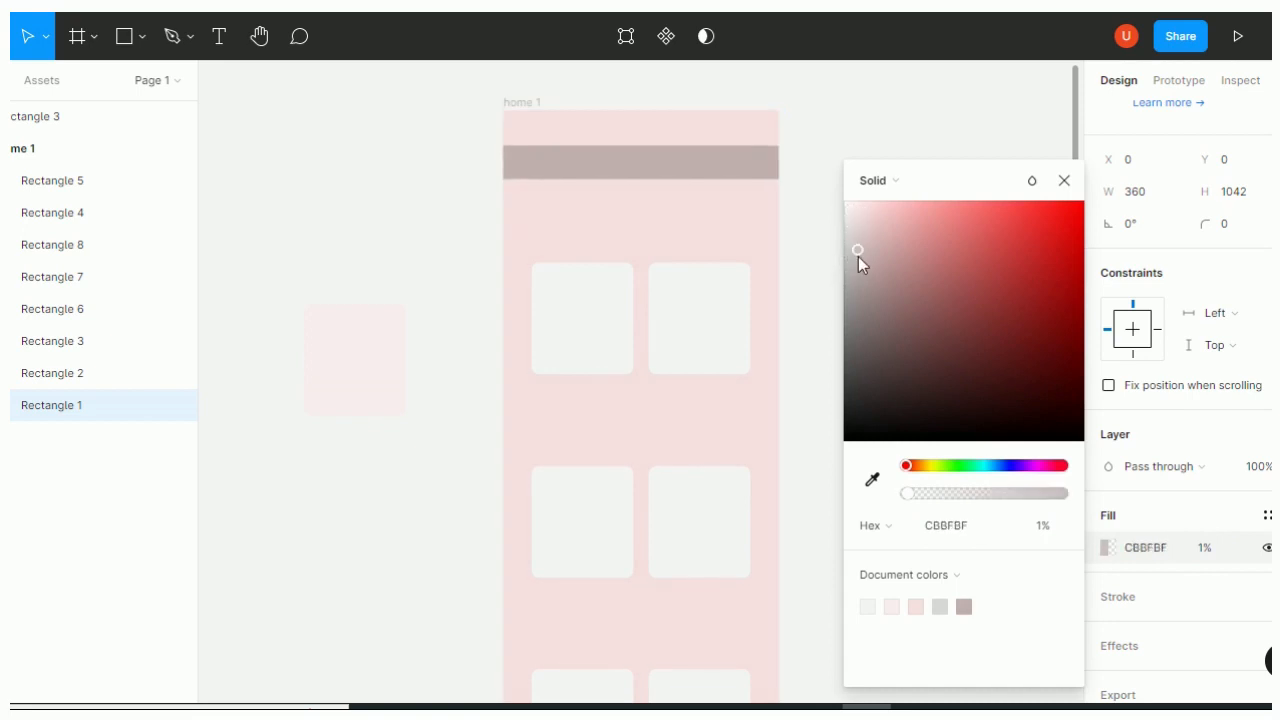
click(939, 605)
drag(1062, 493, 1005, 494)
mouse_move(858, 233)
mouse_down()
mouse_move(853, 214)
mouse_move(854, 270)
mouse_move(850, 225)
mouse_up()
drag(908, 466, 982, 466)
drag(863, 249, 852, 211)
mouse_move(1002, 496)
mouse_down()
mouse_move(1017, 501)
mouse_move(985, 498)
mouse_move(1026, 502)
mouse_move(1012, 502)
mouse_up()
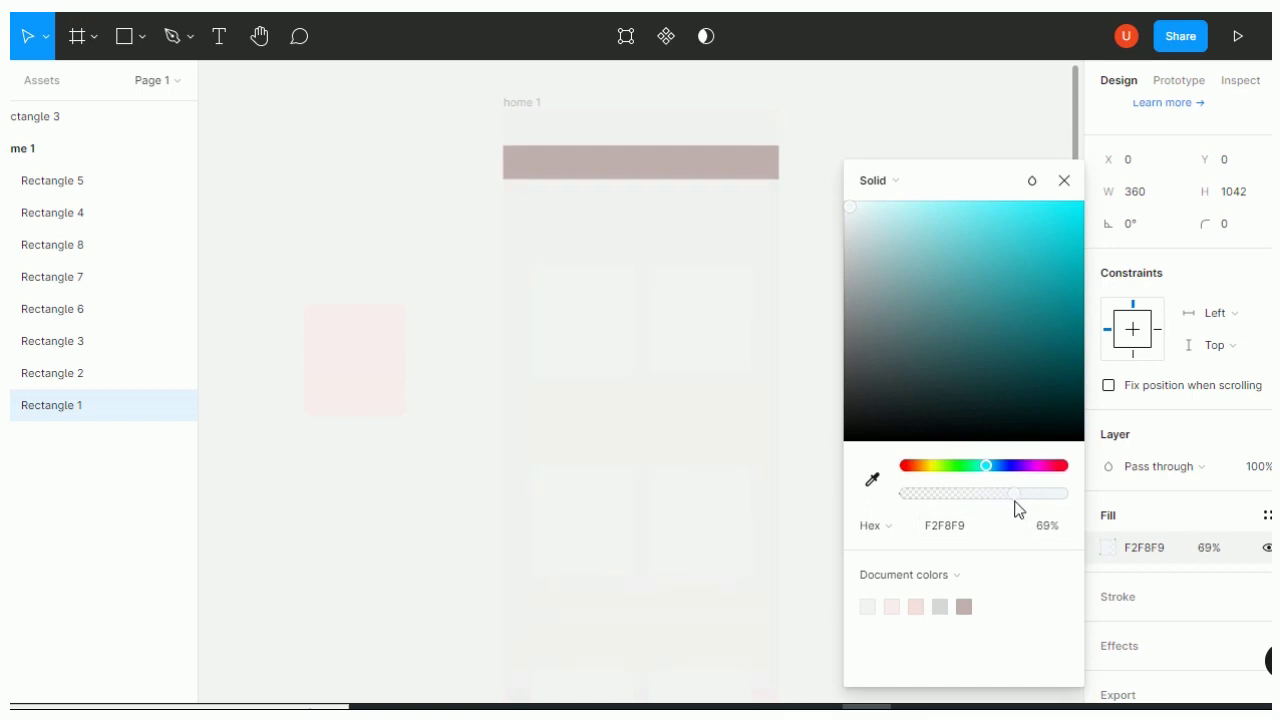
click(803, 432)
Select all six cards in the home 1 frame and fill them with the pale greyish pink EFE7E7
click(686, 366)
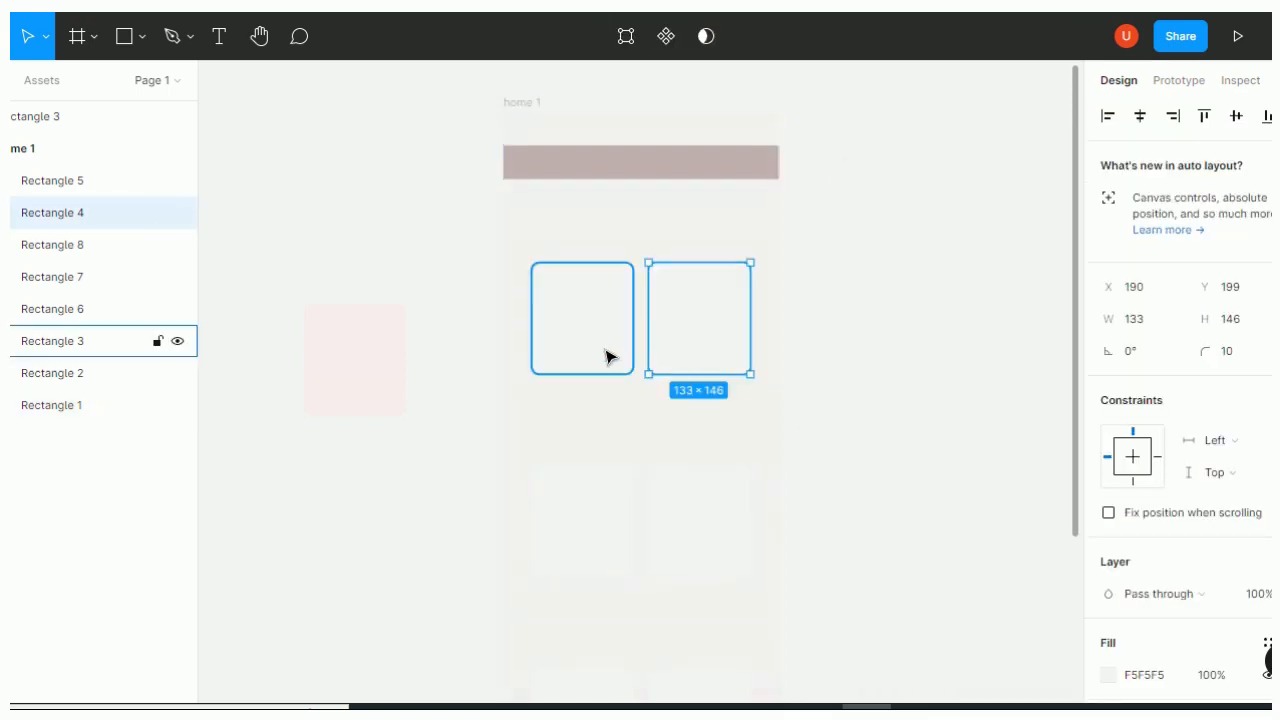
click(609, 357)
shift+click(620, 540)
shift+click(686, 542)
shift+click(689, 310)
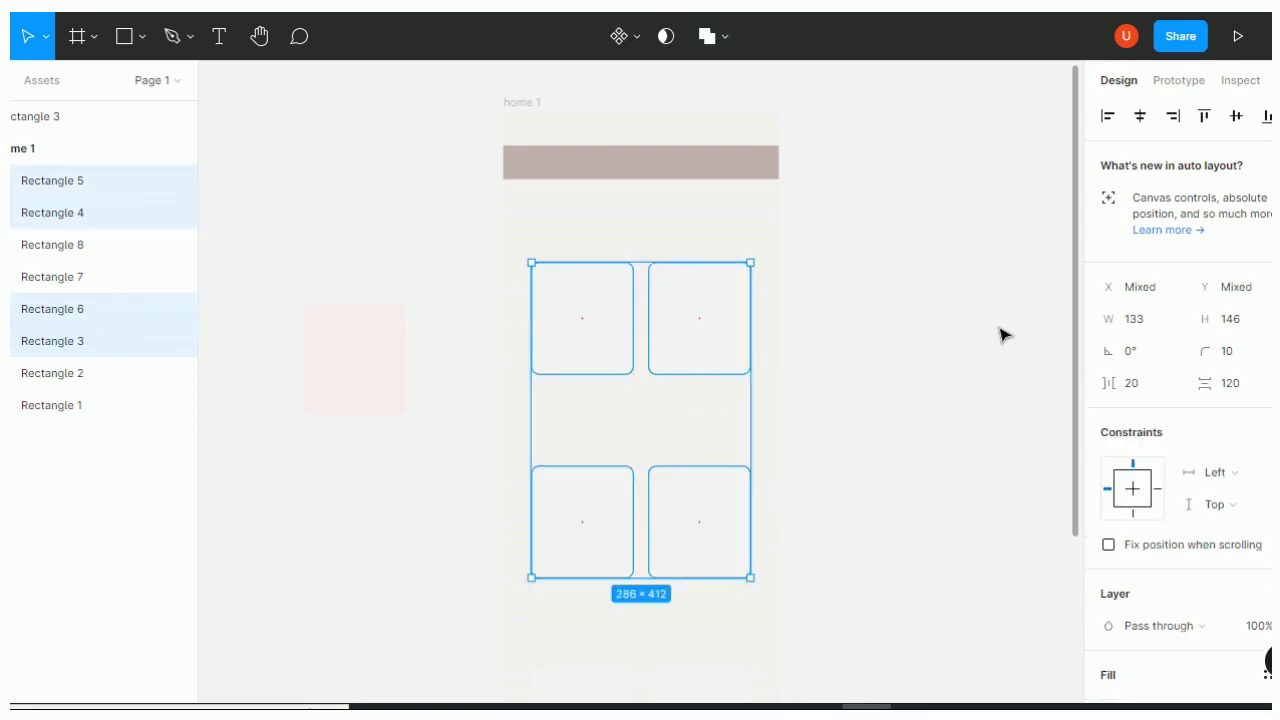
drag(1080, 358, 1063, 531)
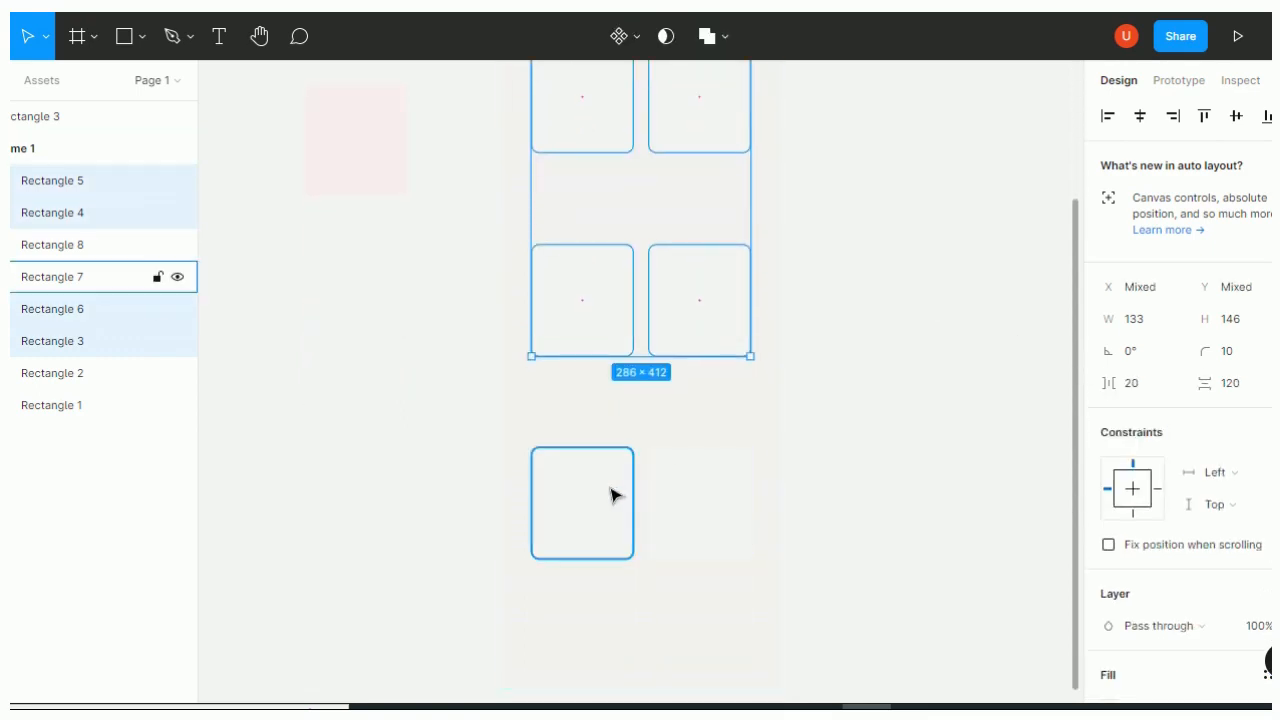
shift+click(611, 494)
shift+click(686, 500)
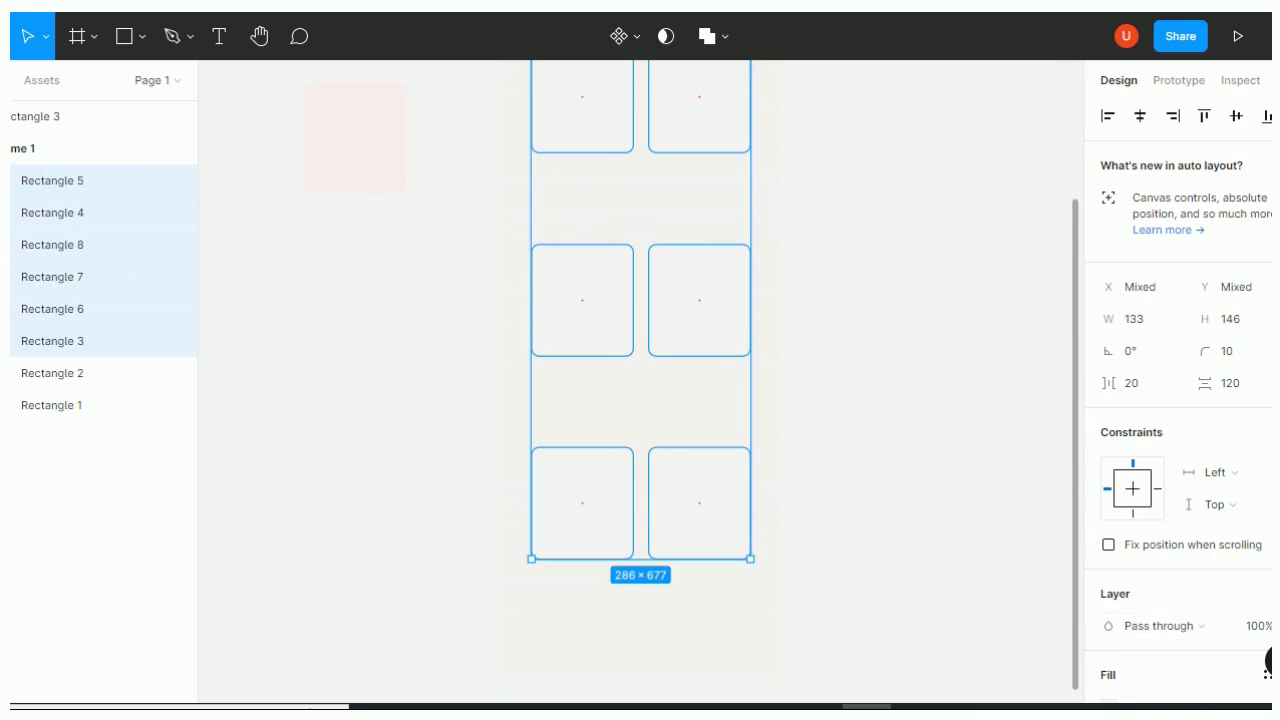
scroll(1103, 629, down, 3)
click(1108, 571)
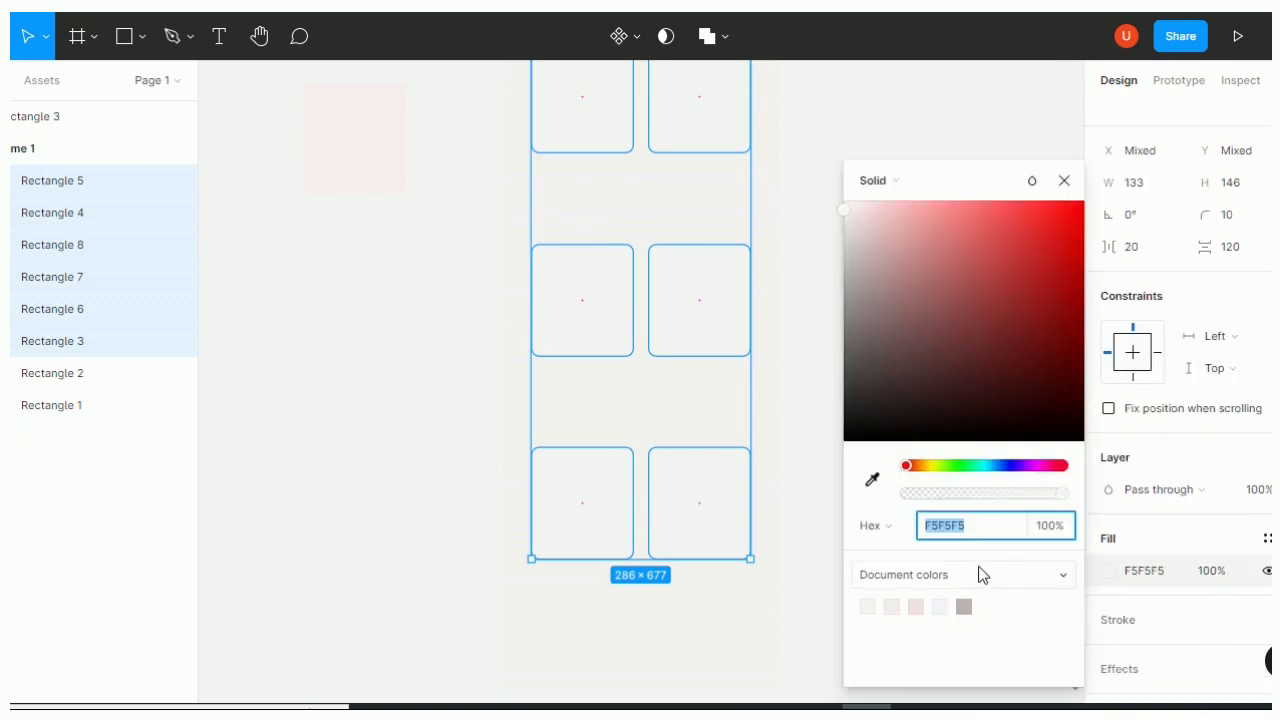
click(874, 606)
drag(848, 213, 852, 222)
click(849, 137)
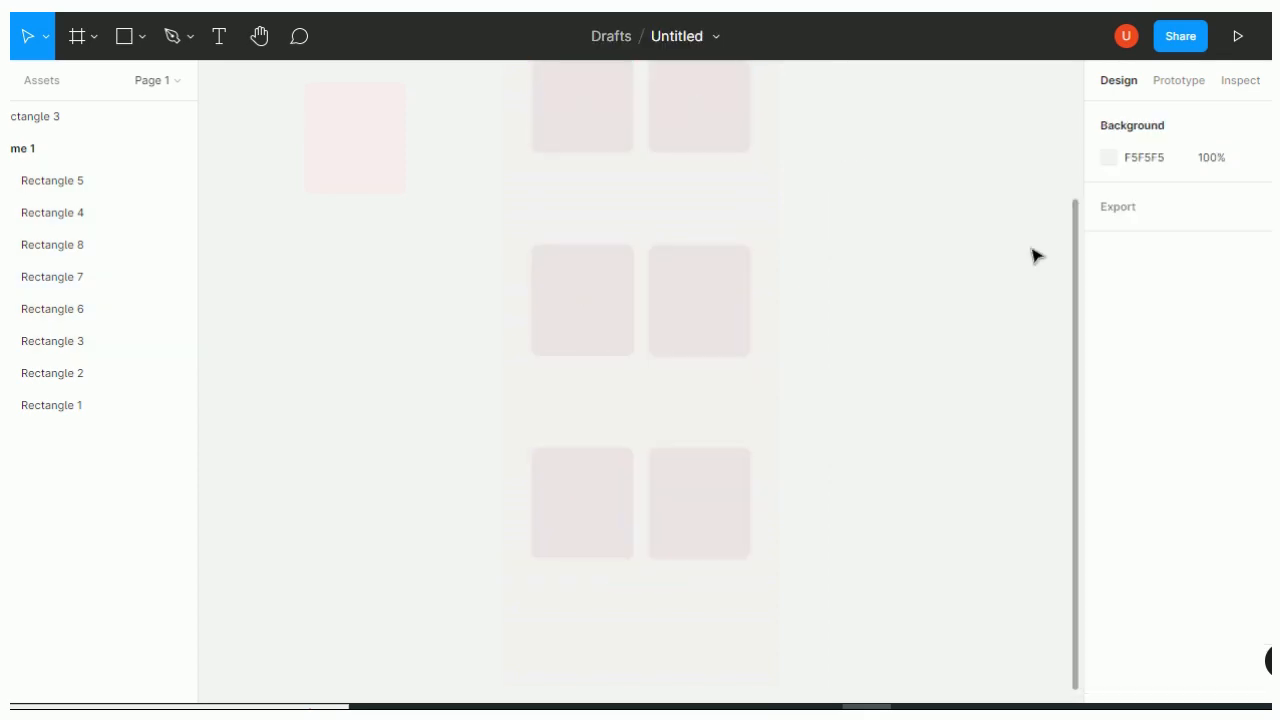
Fill the header bar with the cards' document color EFE7E7
scroll(1075, 310, up, 4)
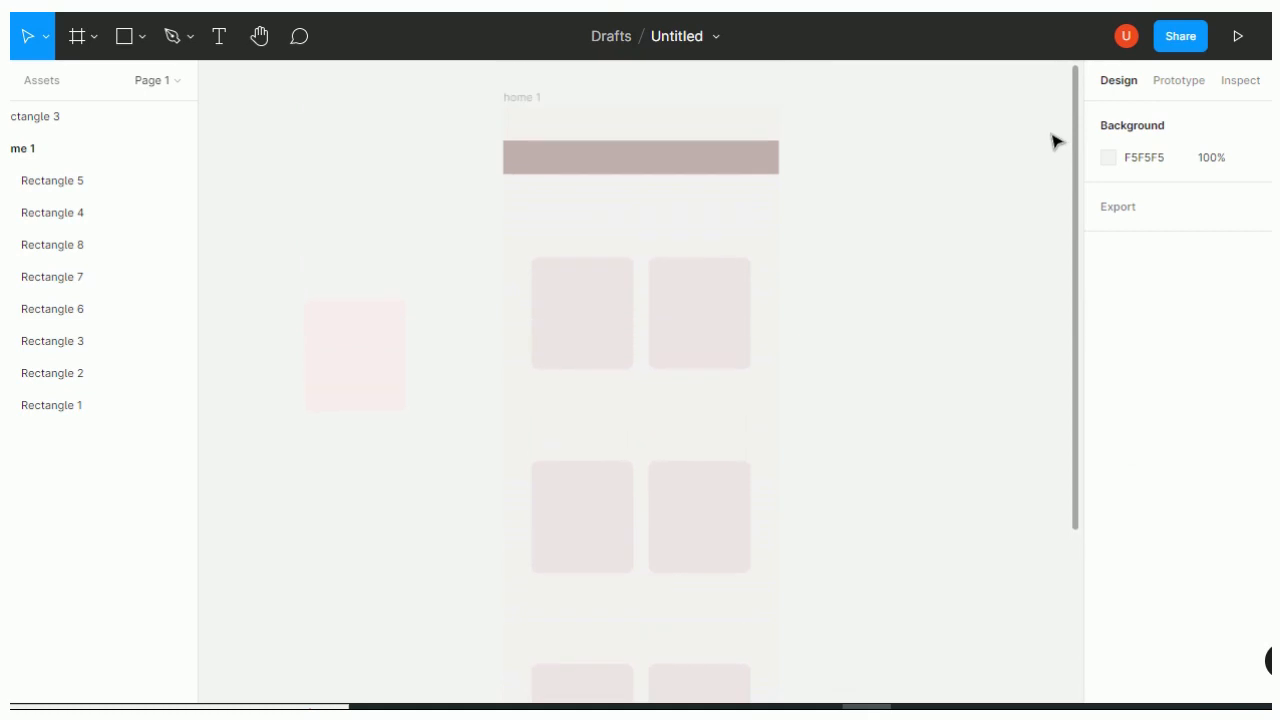
click(706, 170)
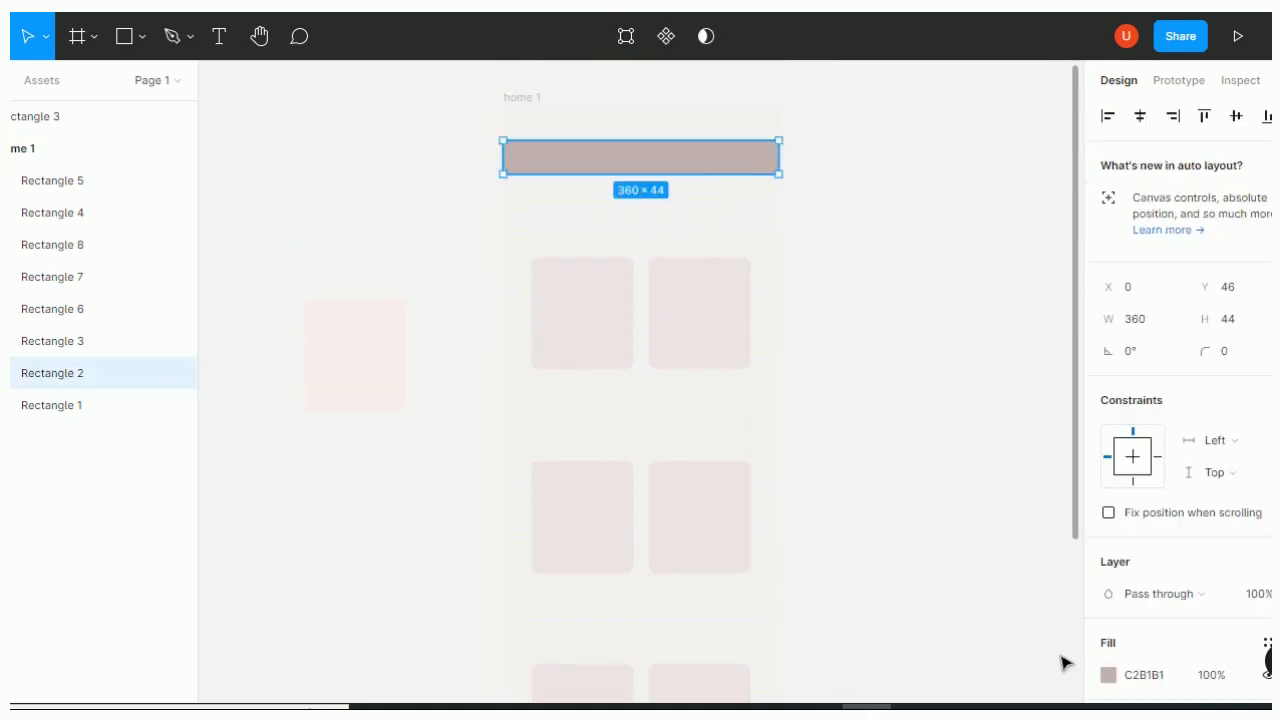
click(1108, 676)
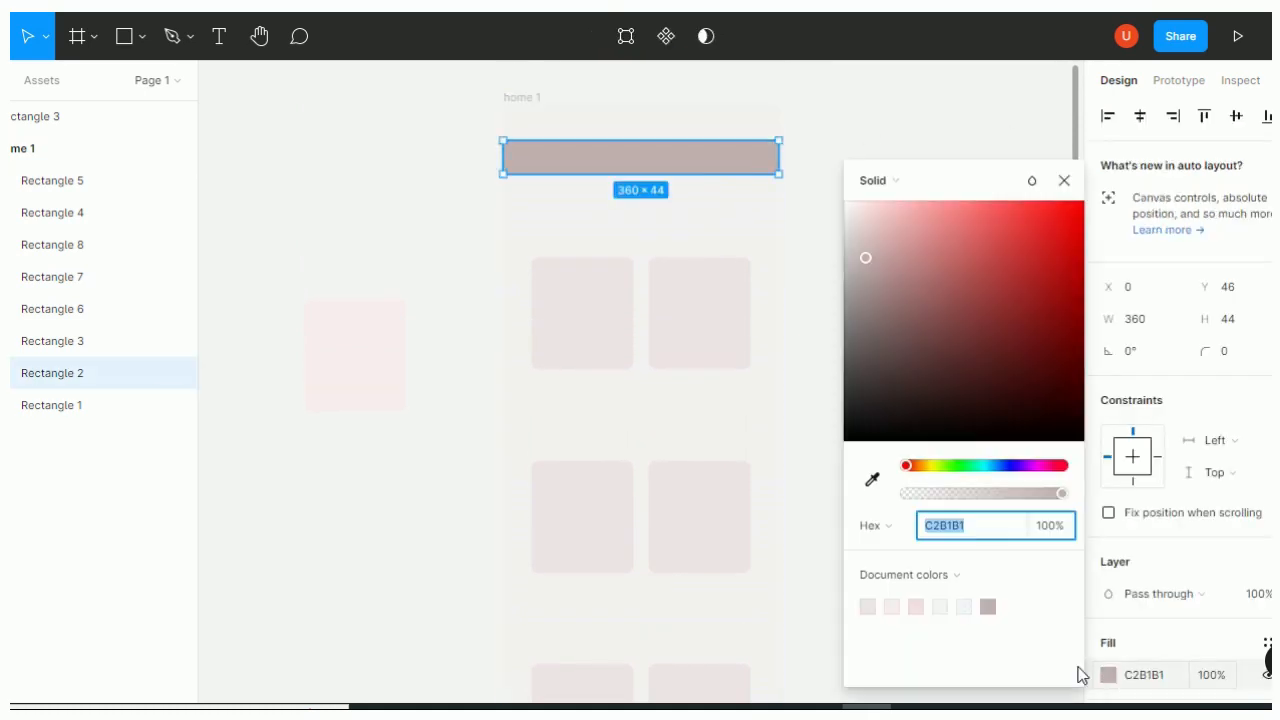
click(941, 605)
click(867, 606)
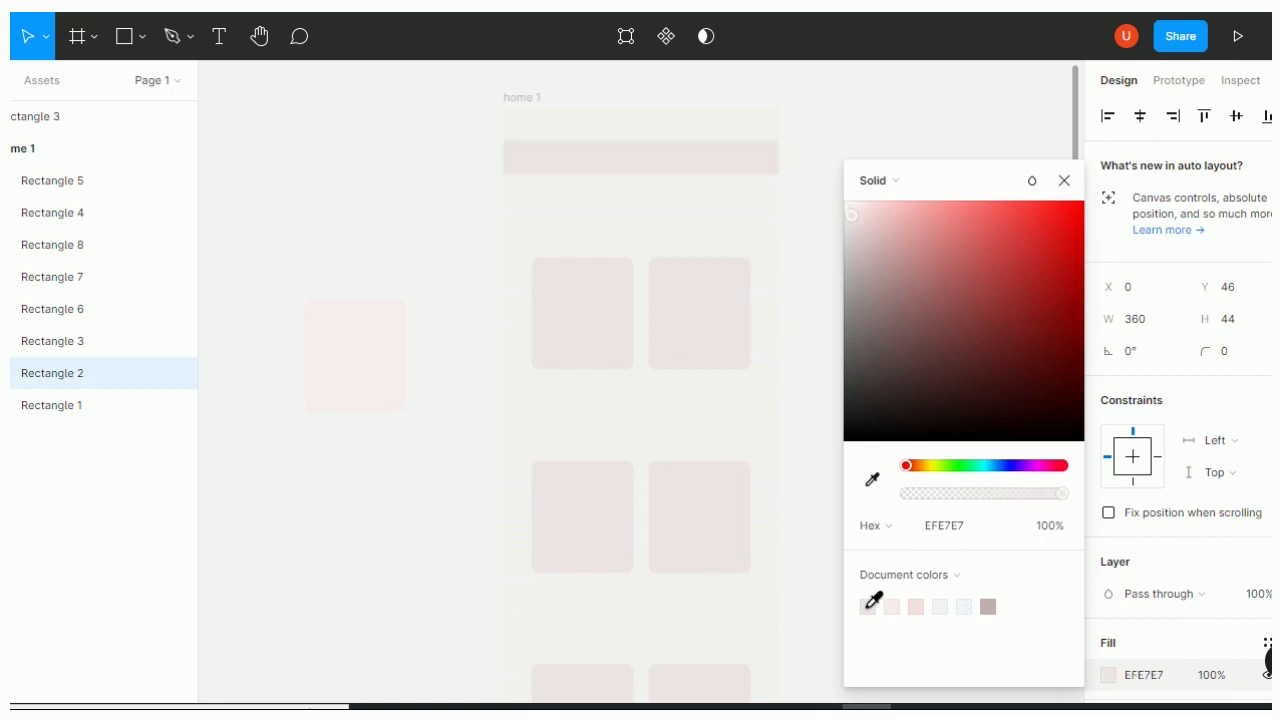
click(951, 154)
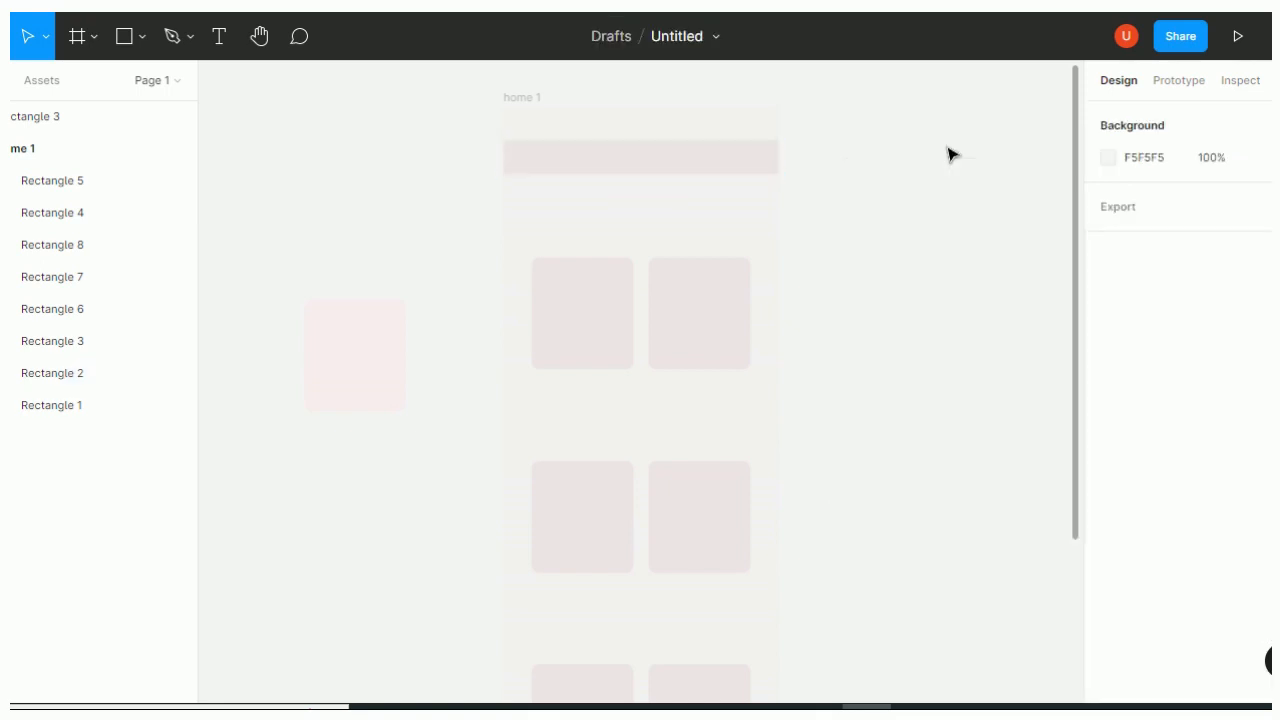
Show the row grid of the home 1 frame and move the header bar up to Y 35
click(677, 234)
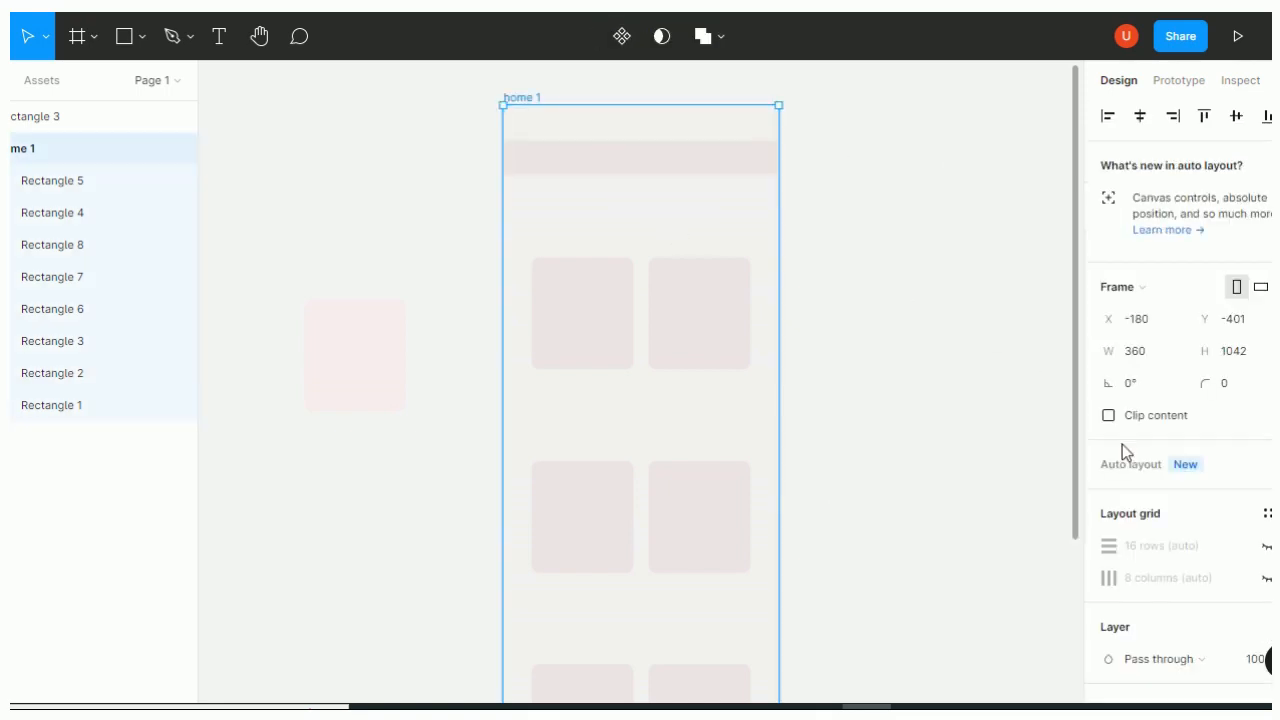
click(1263, 556)
click(1016, 272)
click(714, 158)
drag(714, 158, 709, 139)
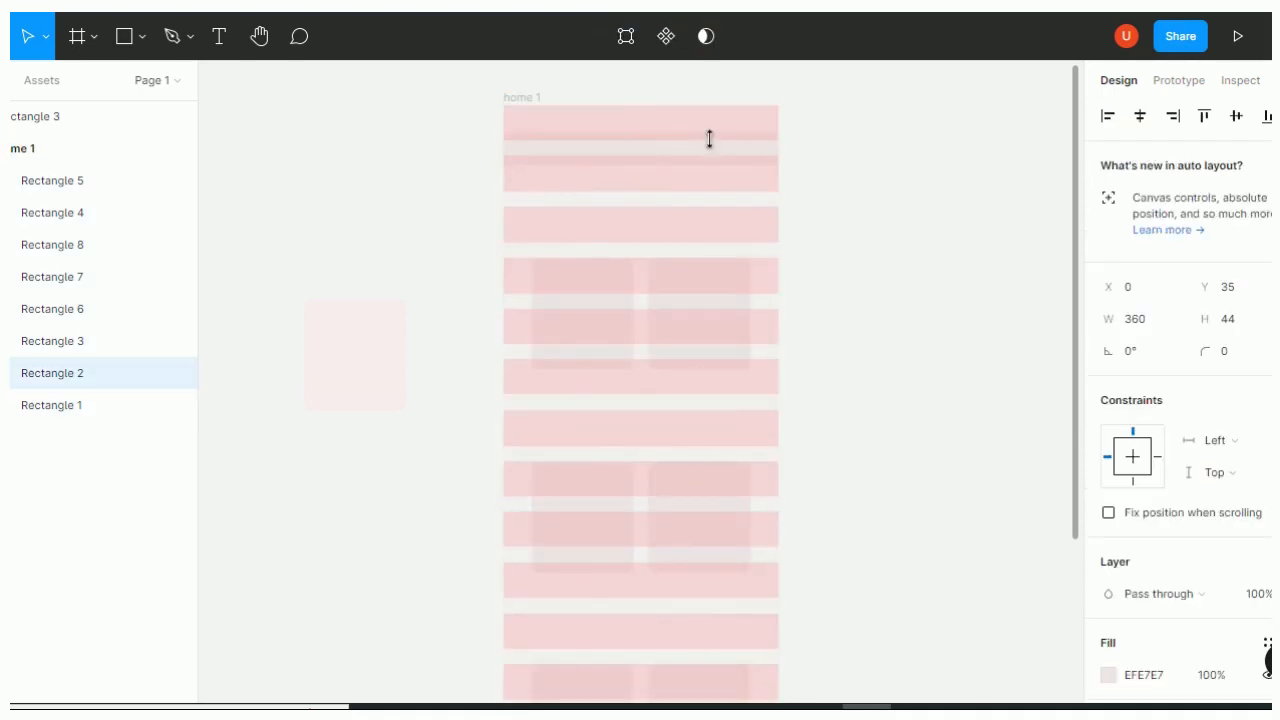
click(857, 209)
Hide the 16-row layout grid of the home 1 frame
click(742, 163)
click(902, 444)
click(765, 273)
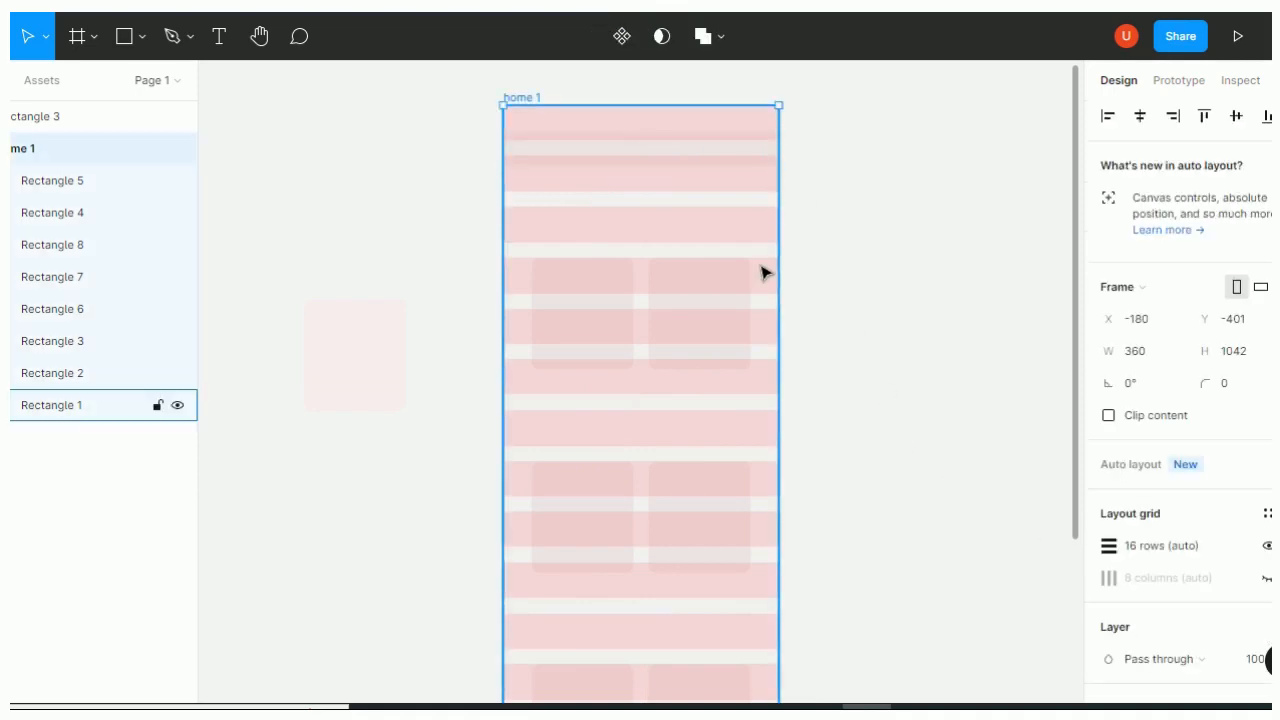
click(1265, 547)
click(947, 444)
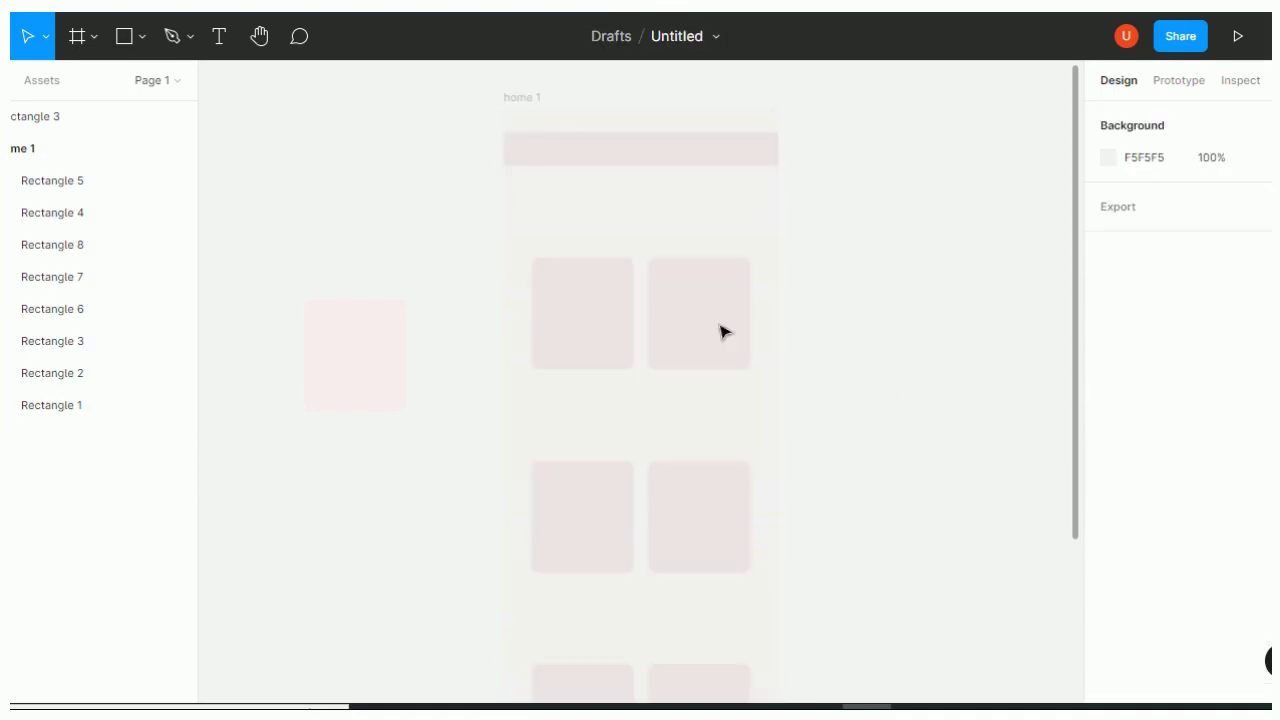
Run the Iconify plugin, search for "search" and import the eva:search-outline icon onto the canvas beside the home 1 frame
right_click(863, 229)
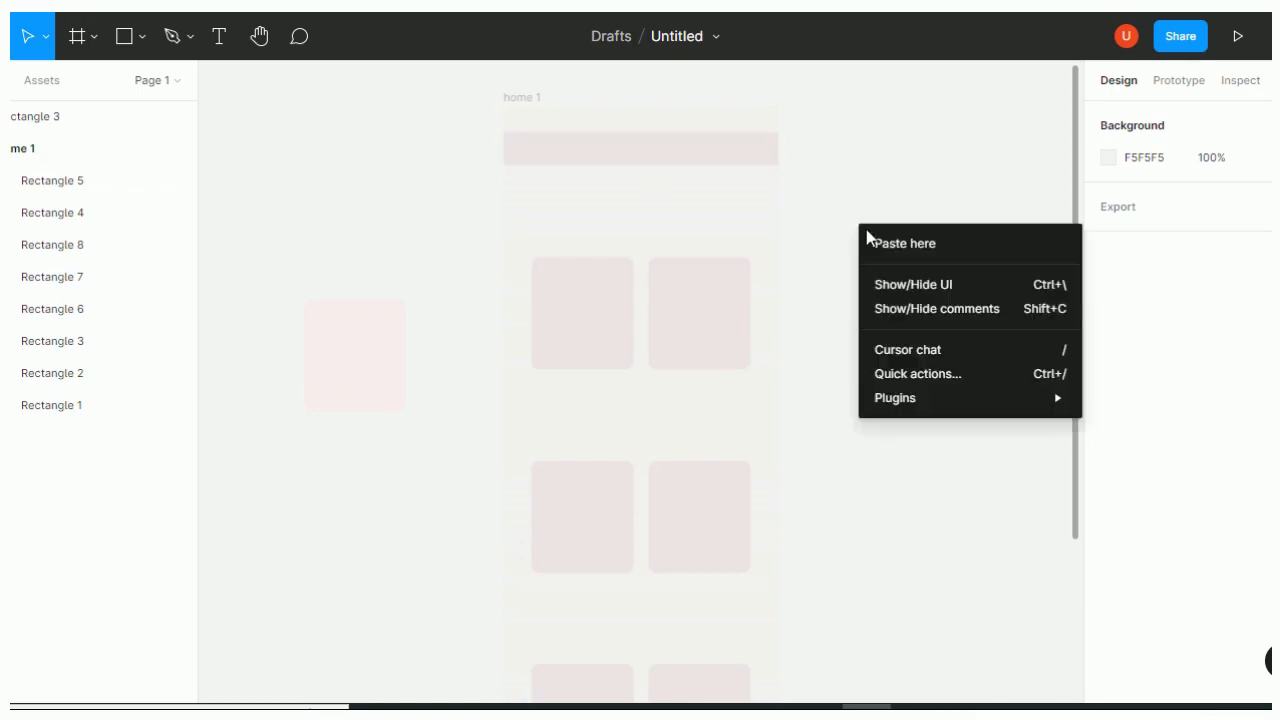
mouse_move(899, 400)
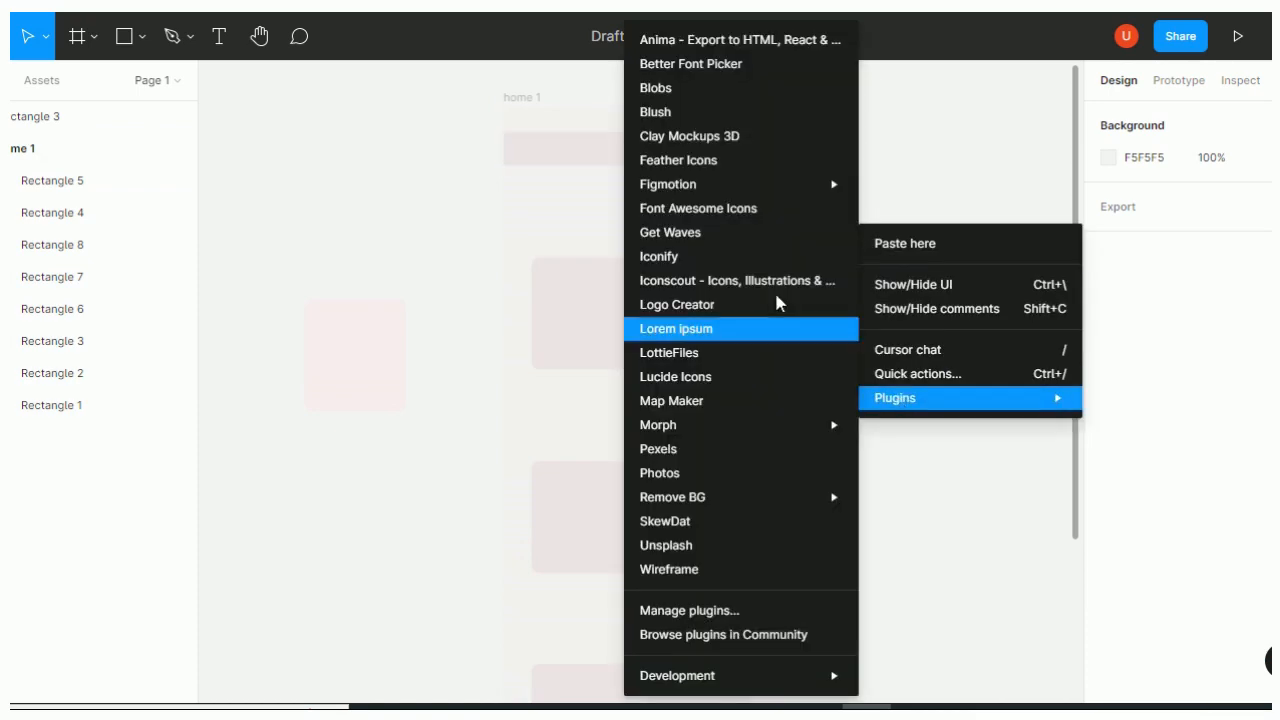
click(750, 264)
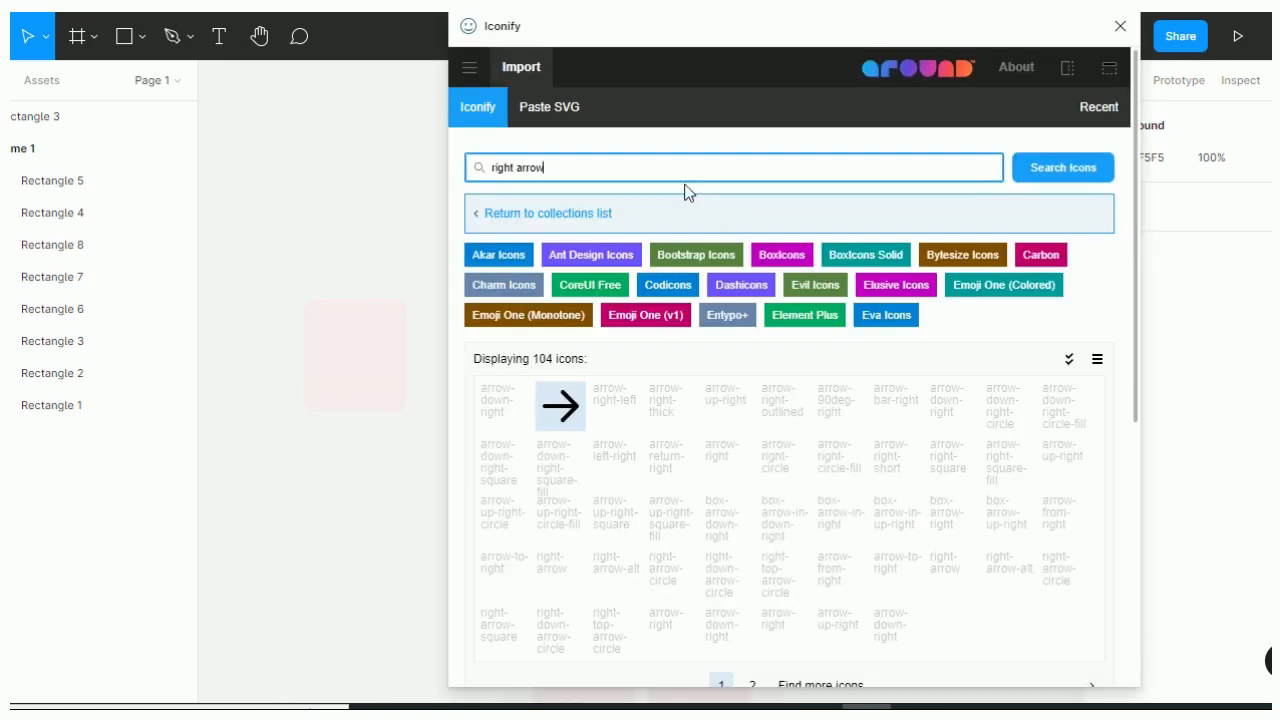
key(BackSpace)
key(BackSpace)
key(BackSpace)
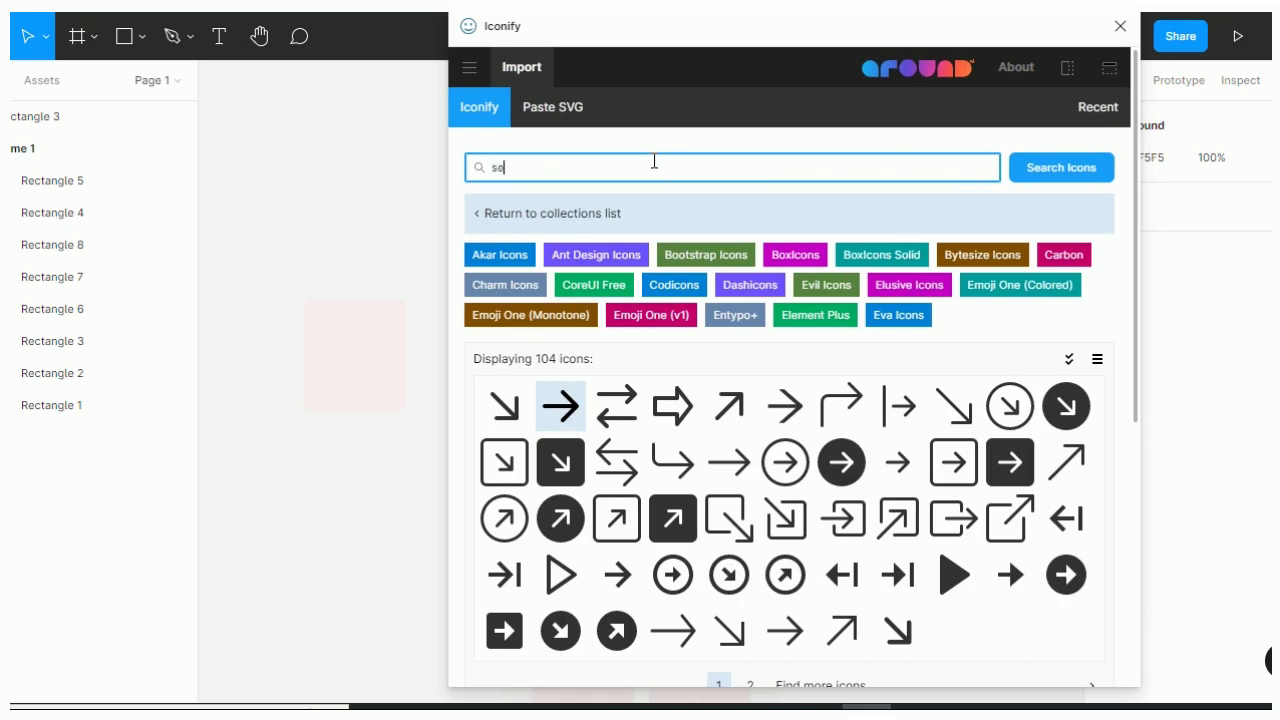
click(1052, 170)
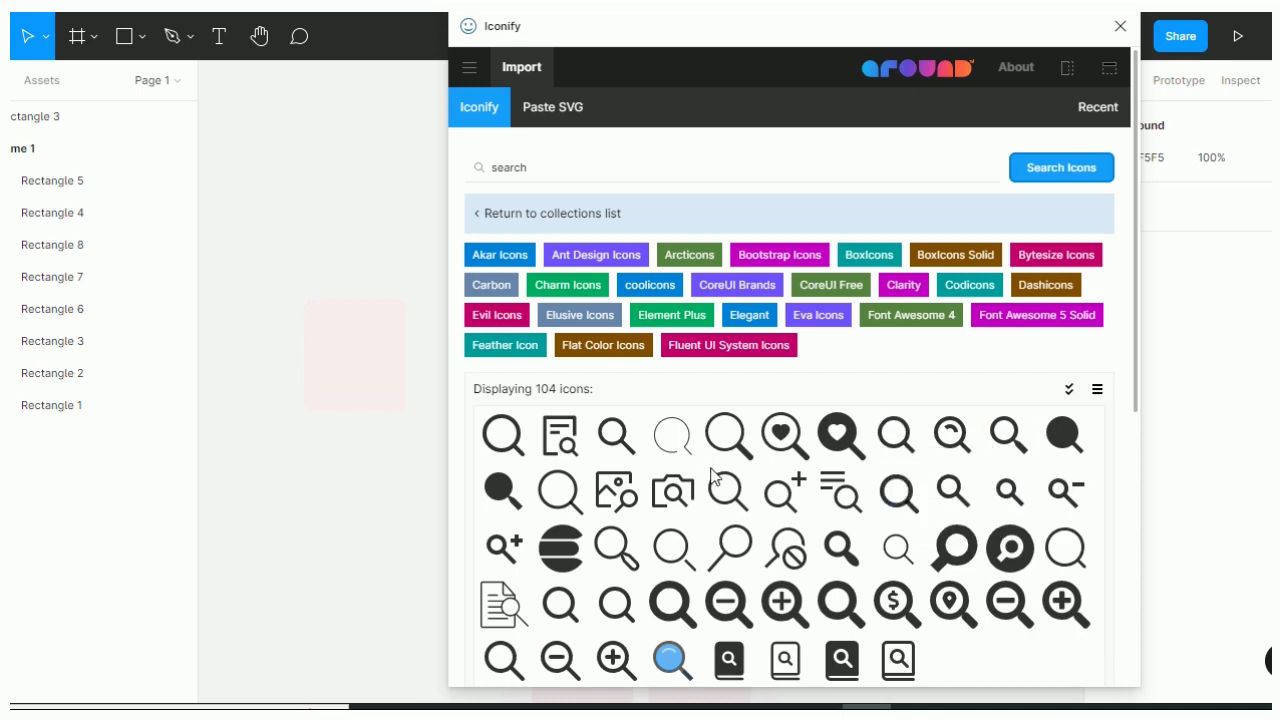
drag(616, 604, 366, 455)
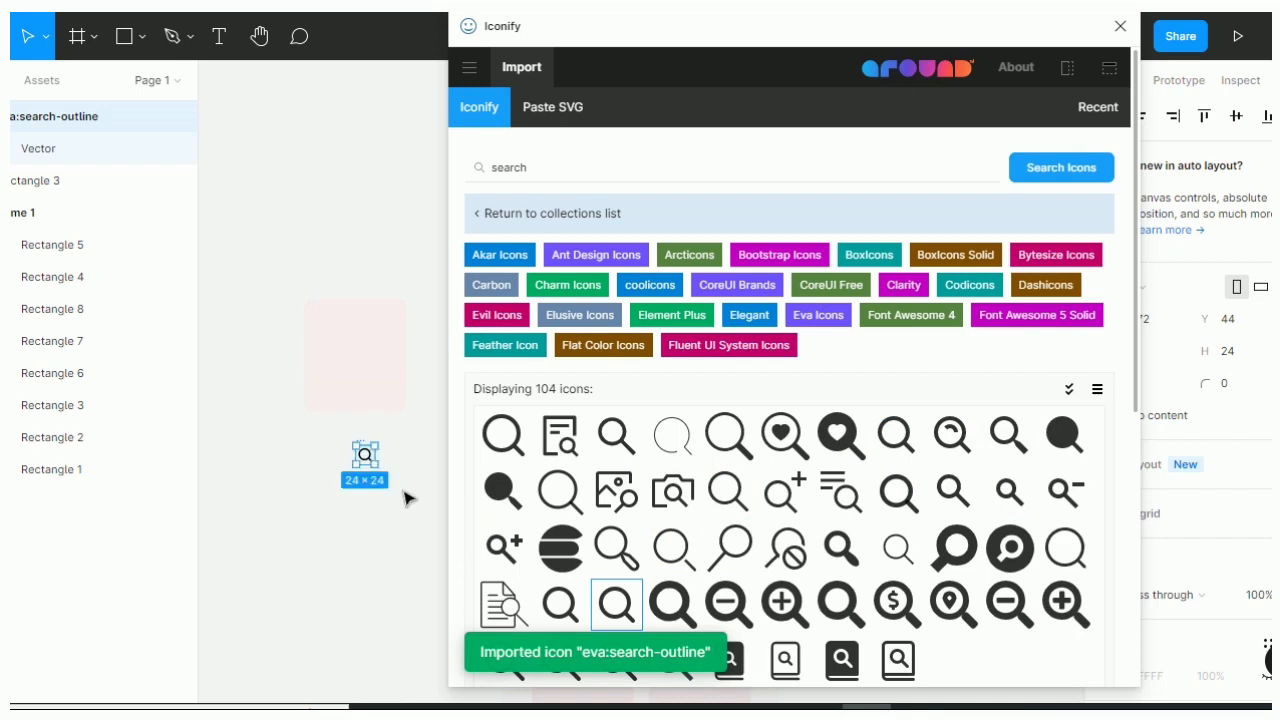
click(404, 490)
Search Iconify for "menu", import the heroicons-outline:menu icon beside the home 1 frame and close the plugin
double_click(541, 174)
key(BackSpace)
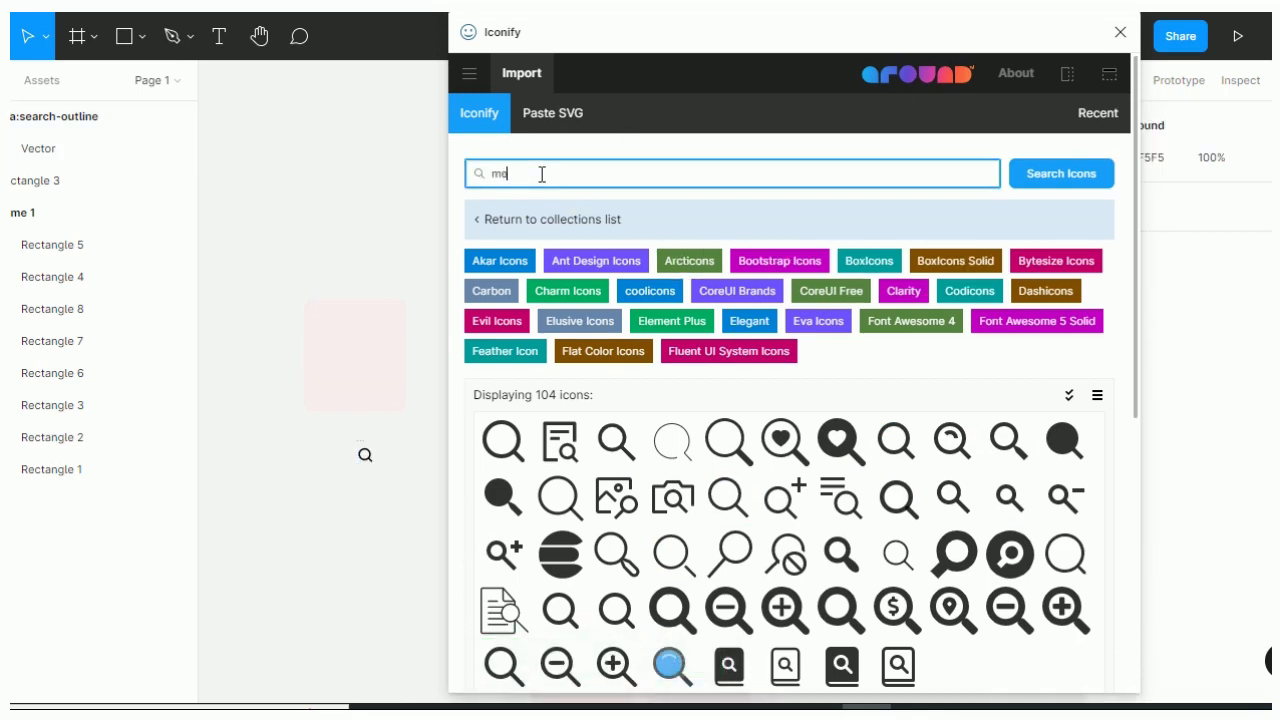
click(1016, 185)
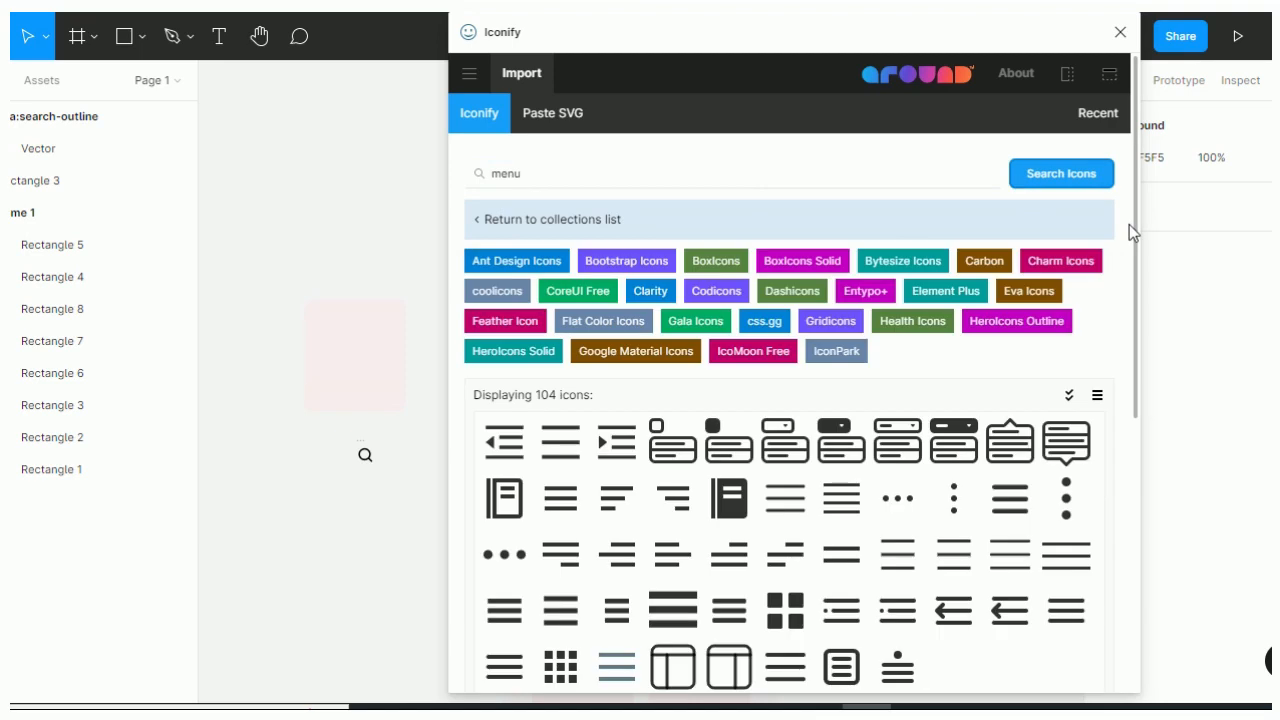
scroll(1129, 224, down, 2)
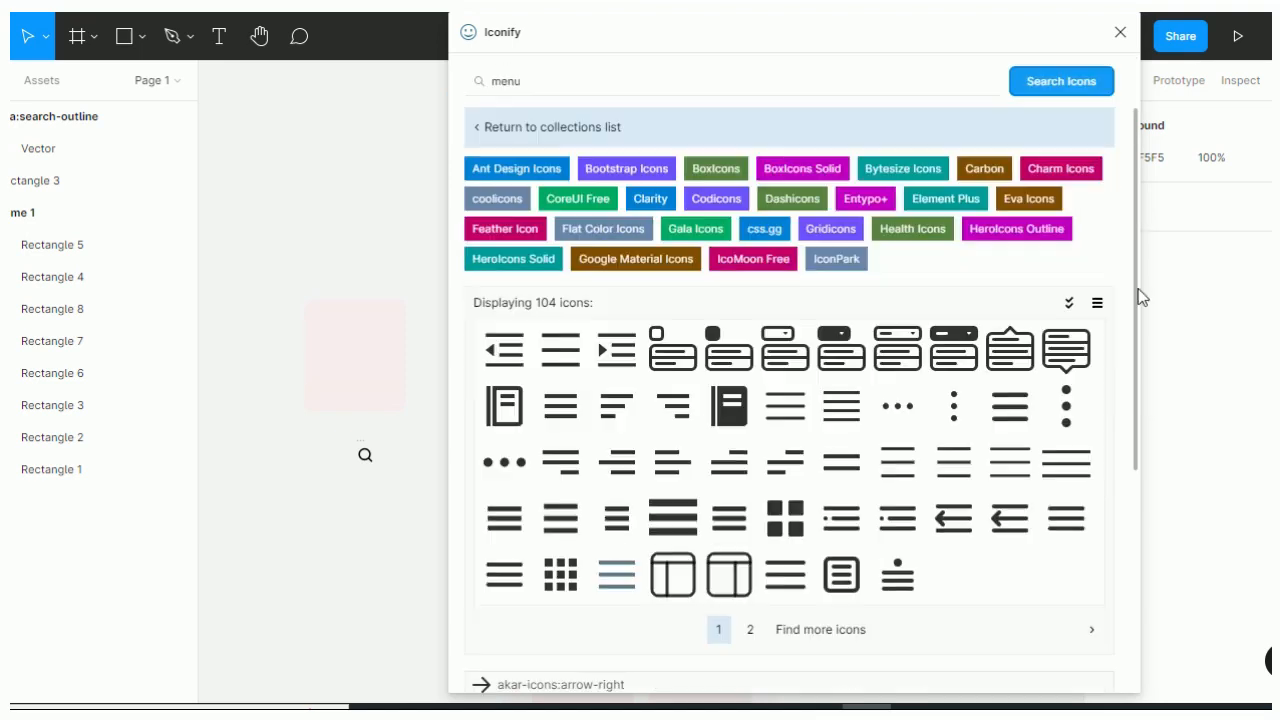
scroll(1140, 300, down, 1)
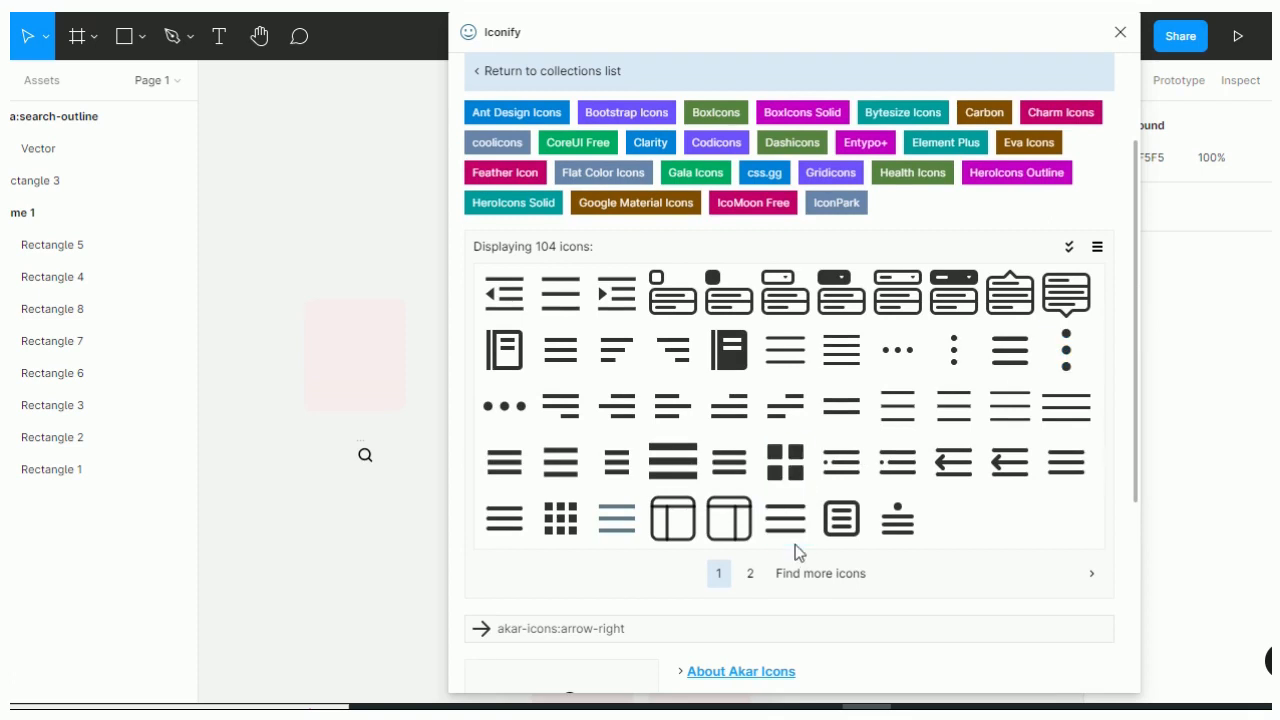
click(751, 574)
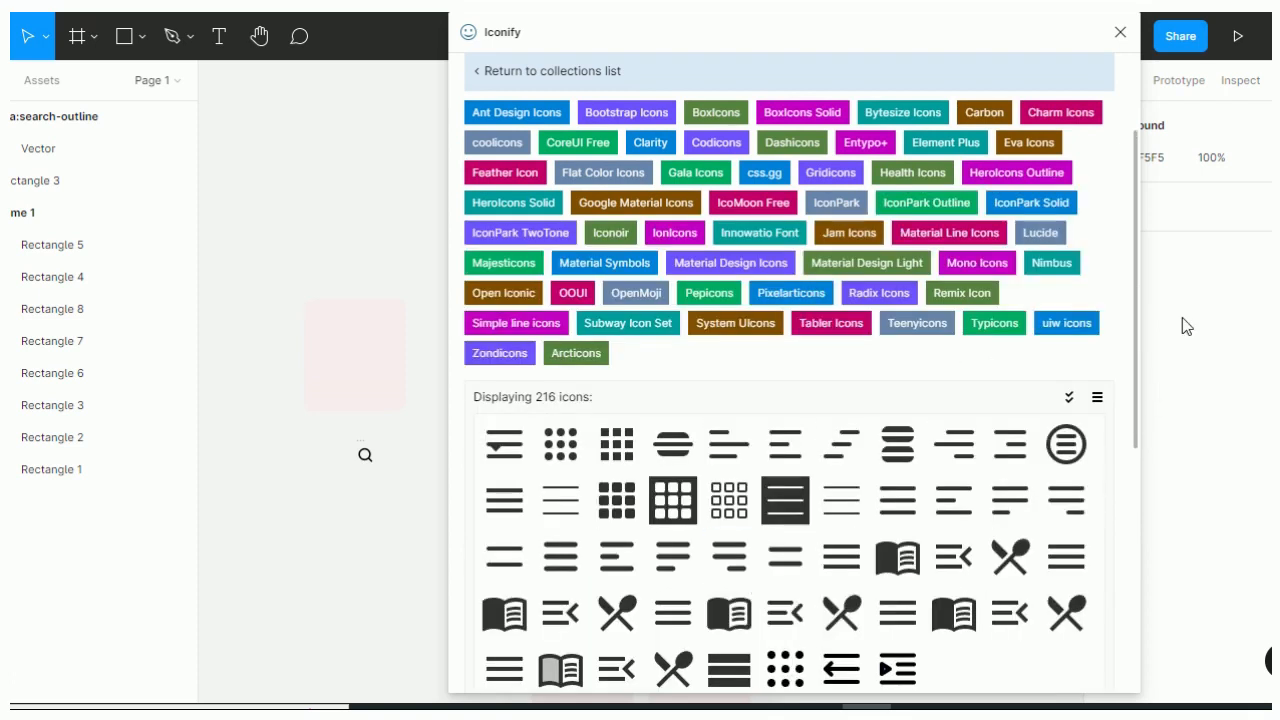
drag(1135, 310, 1139, 358)
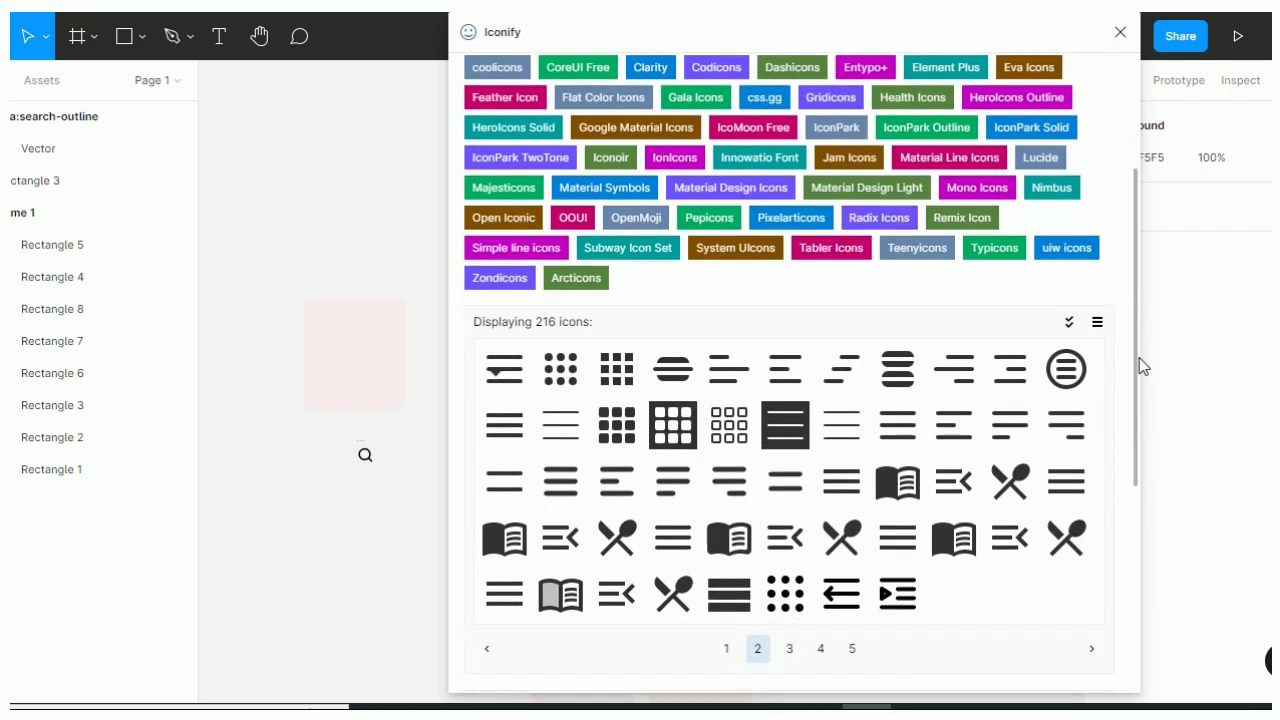
drag(897, 425, 300, 563)
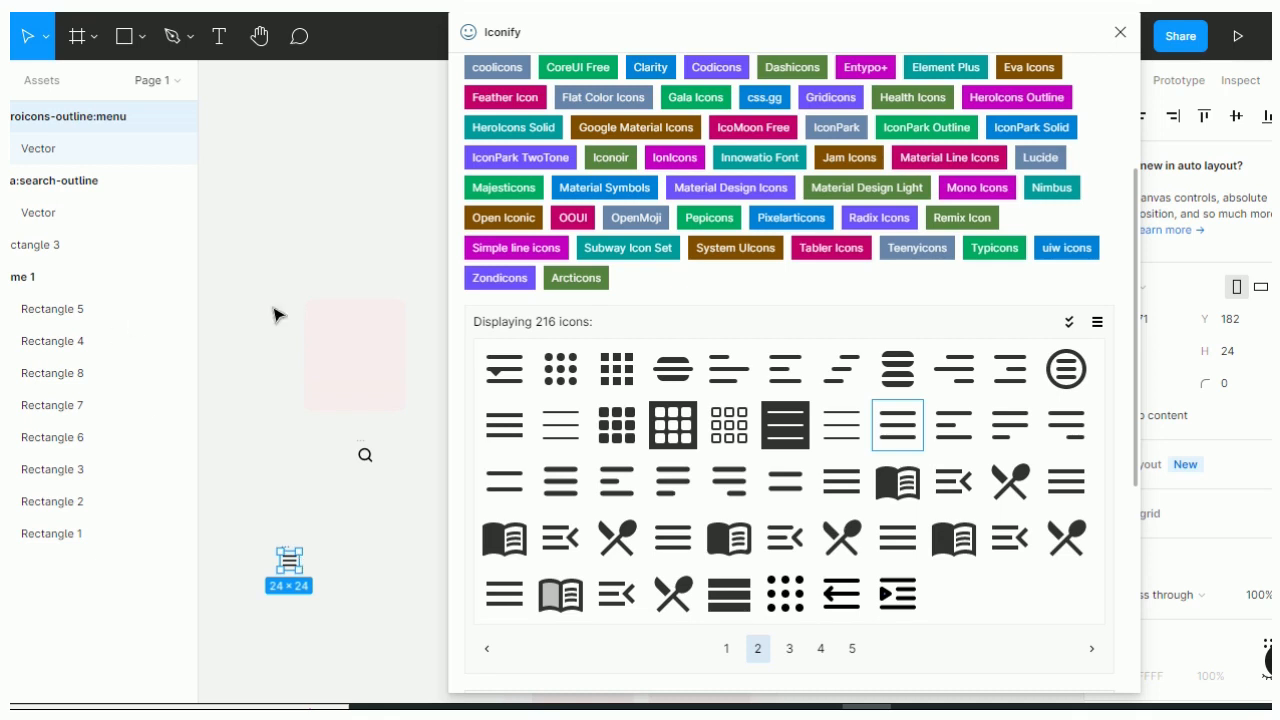
click(1122, 36)
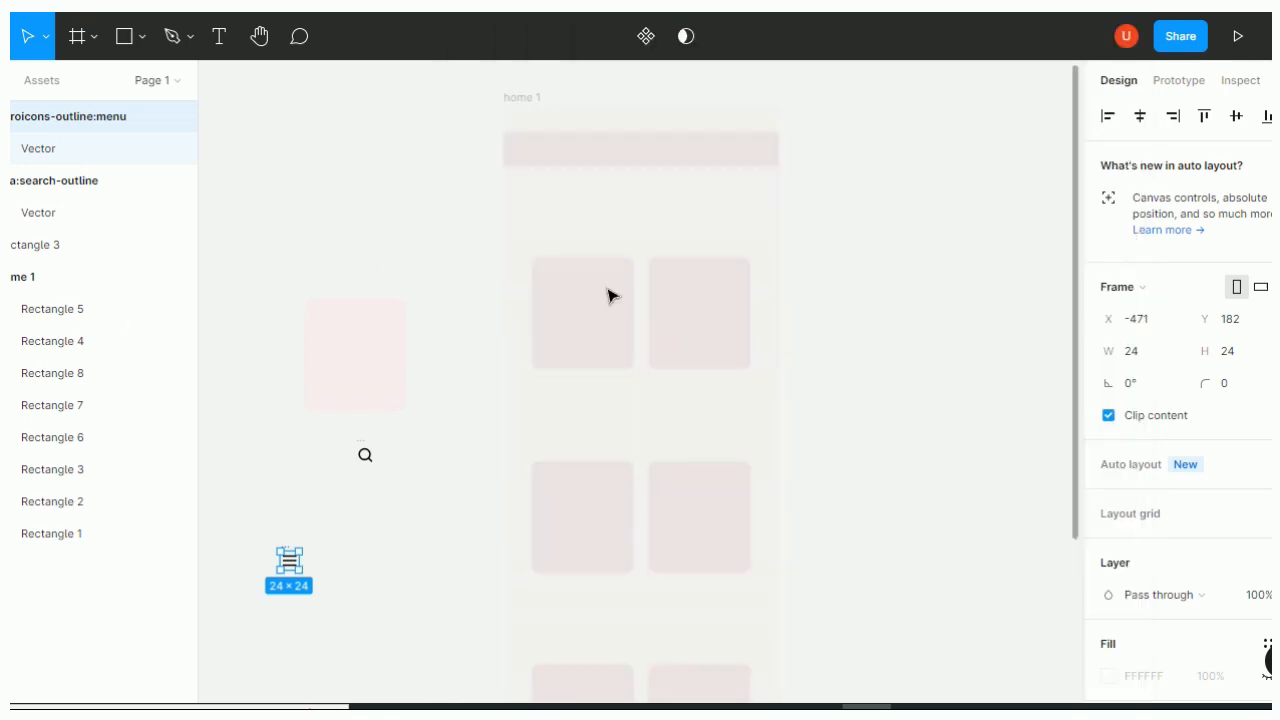
With the frame's column grid shown, place the search icon at the header bar's right end and the menu icon at its left end
click(674, 150)
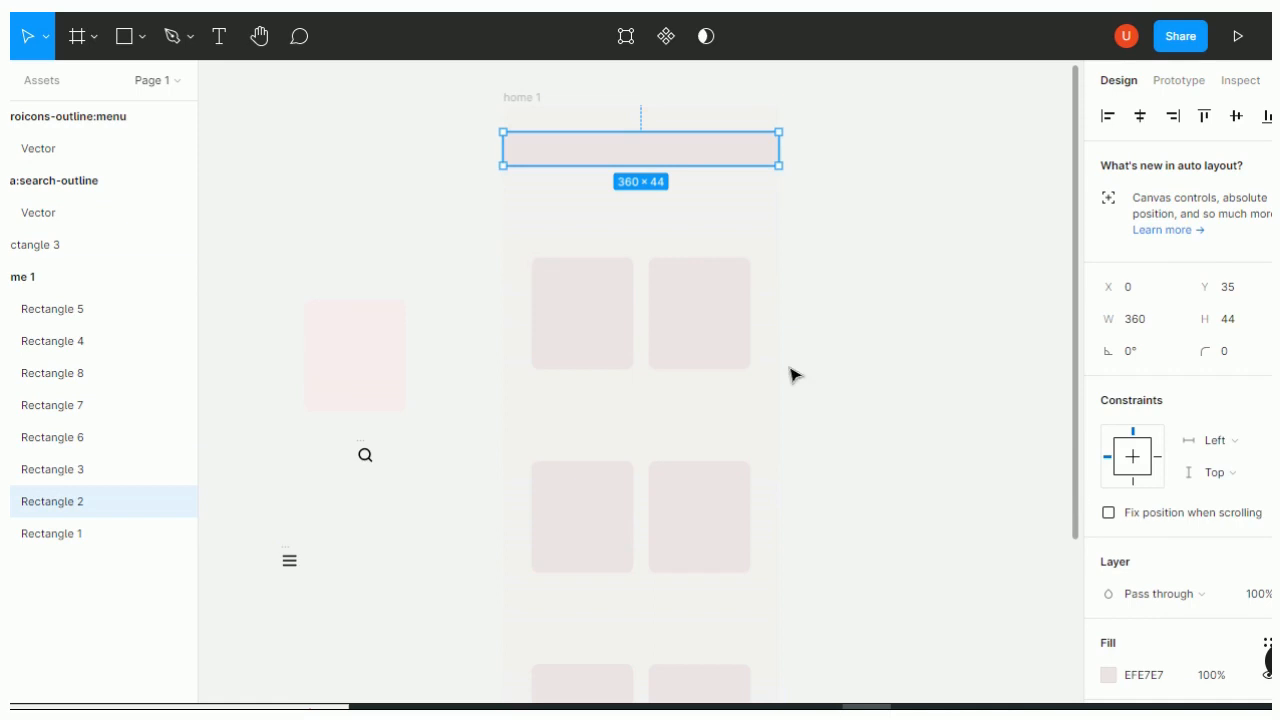
click(781, 360)
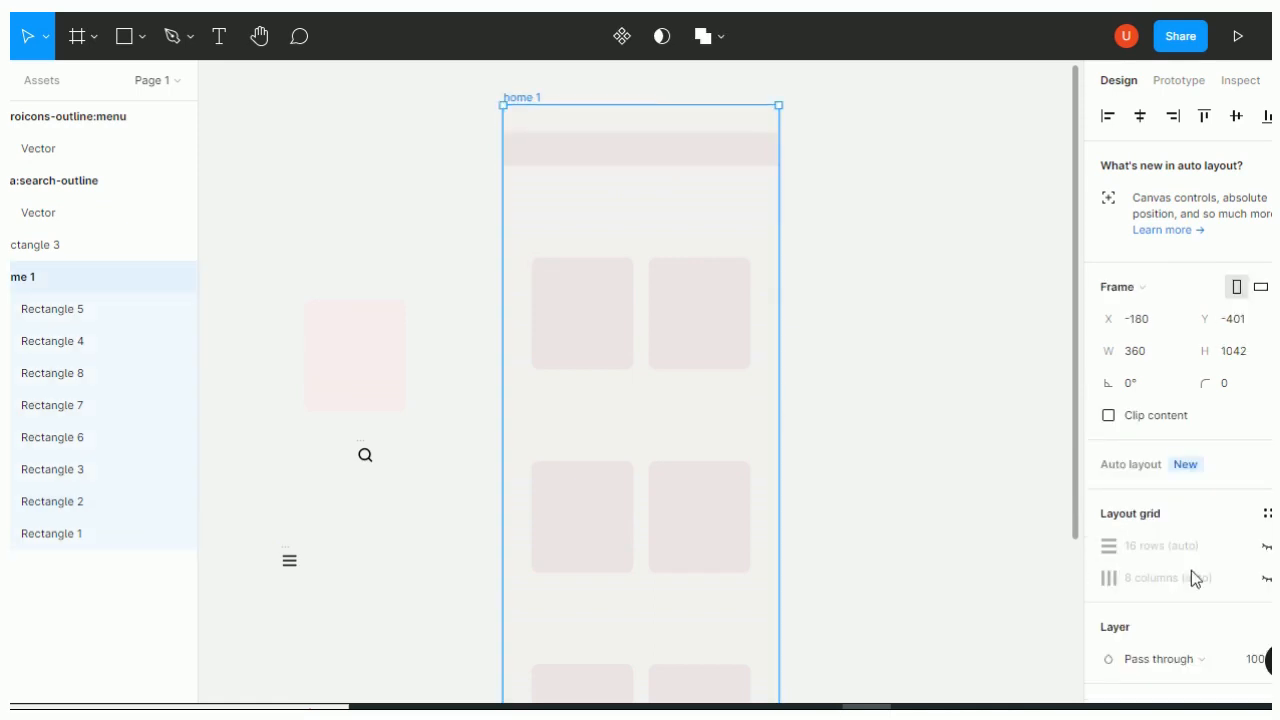
click(1266, 578)
drag(366, 456, 756, 157)
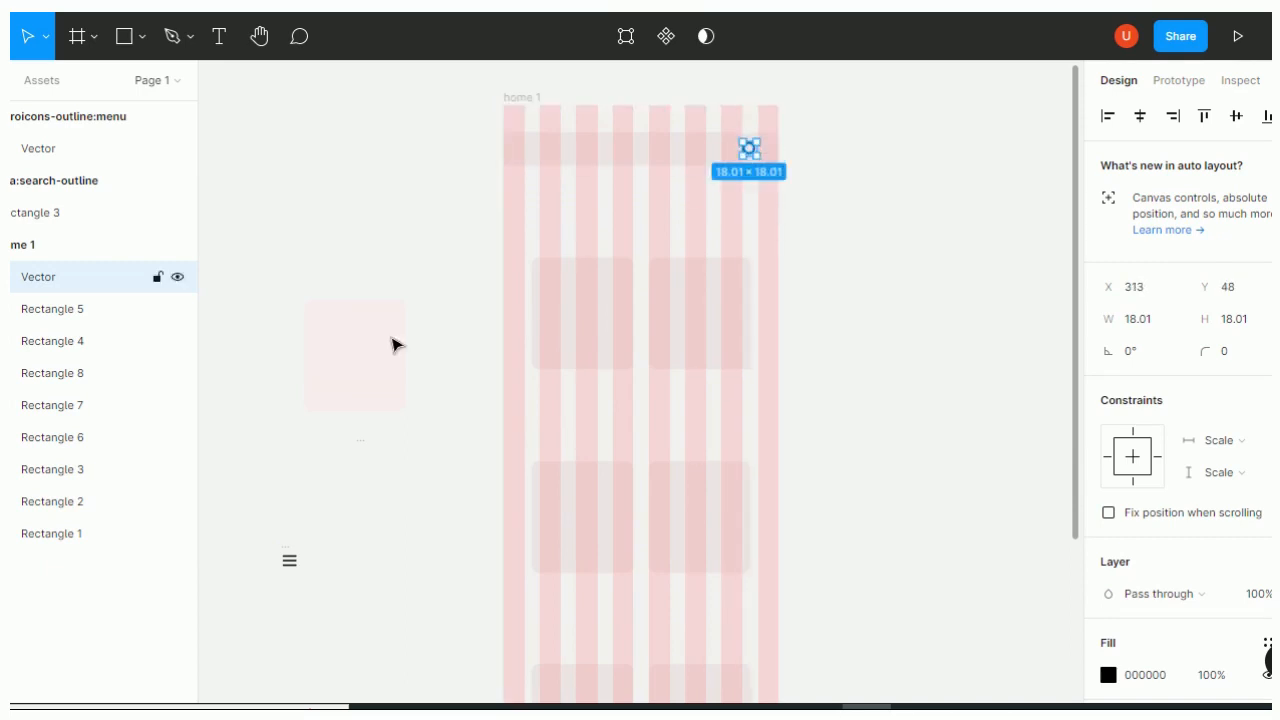
drag(289, 560, 533, 158)
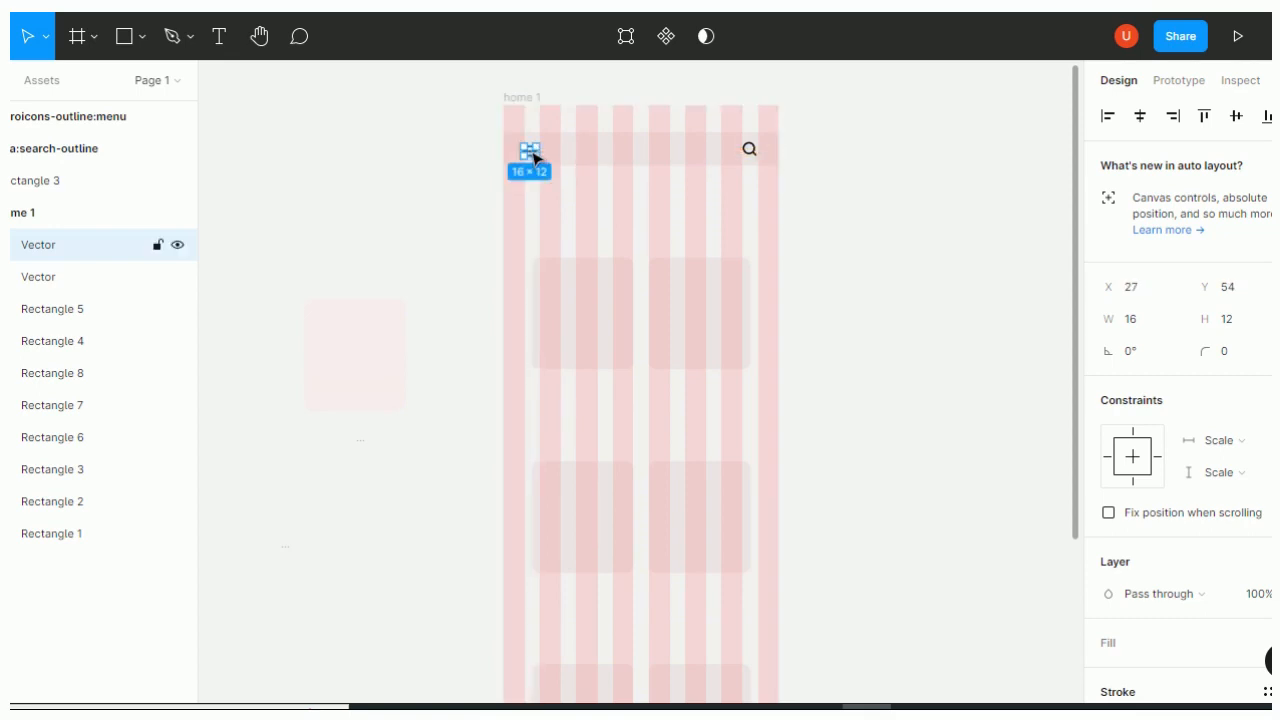
click(687, 198)
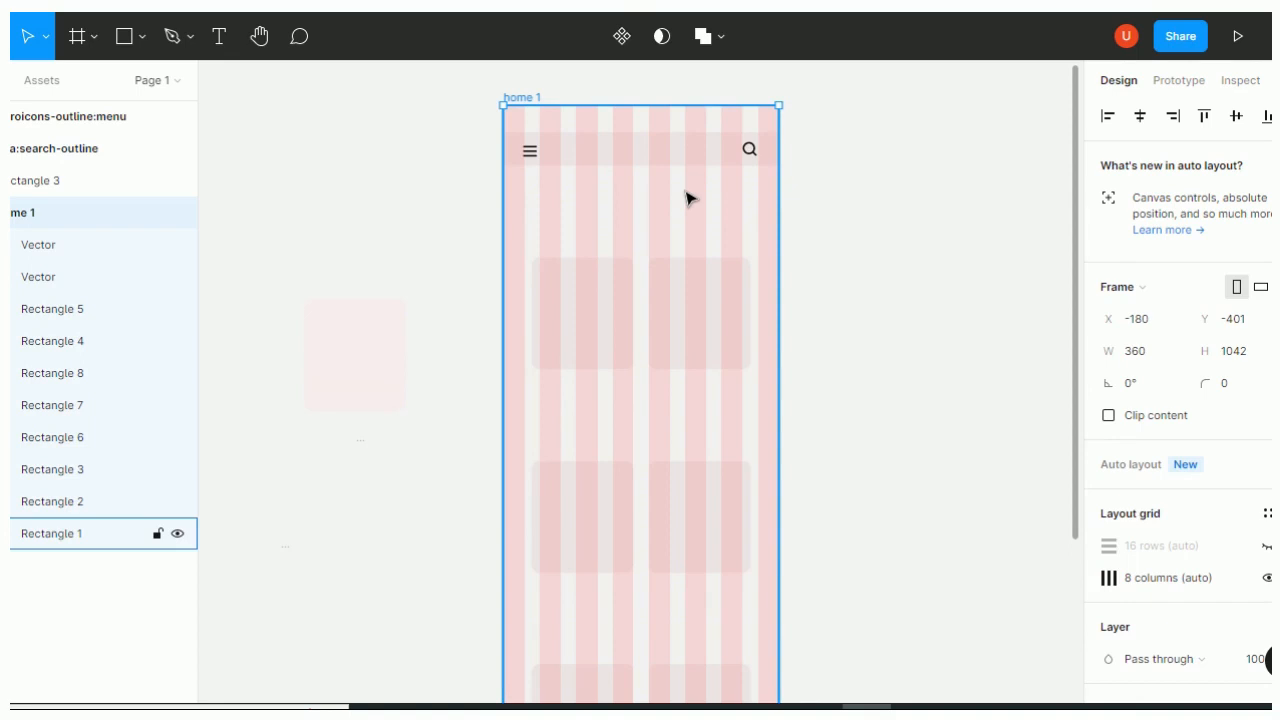
Fine-tune the header icons, starting the menu icon at the first column's right edge and raising the search icon level with it
key(ctrl+plus)
key(ctrl+plus)
key(ctrl+plus)
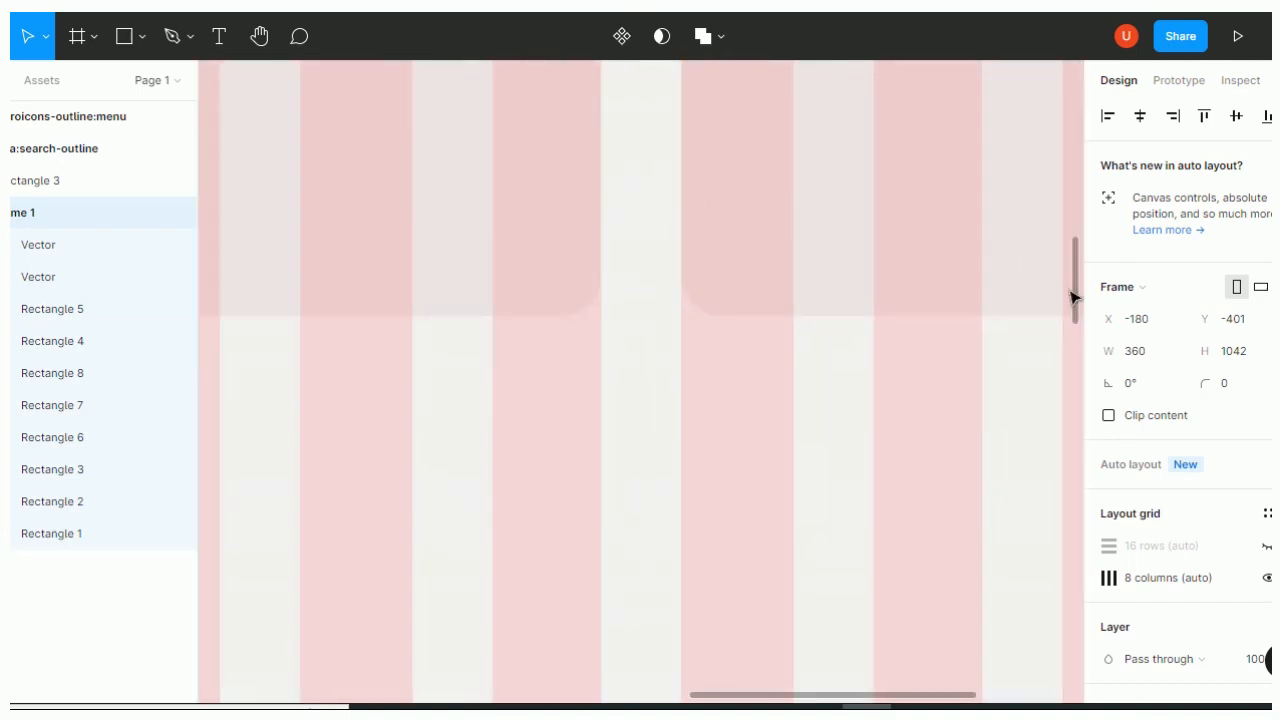
key(ctrl+minus)
drag(1077, 300, 1074, 175)
mouse_move(343, 206)
mouse_down()
mouse_move(372, 210)
mouse_move(365, 200)
mouse_move(380, 214)
mouse_move(366, 206)
mouse_up()
click(365, 203)
click(655, 228)
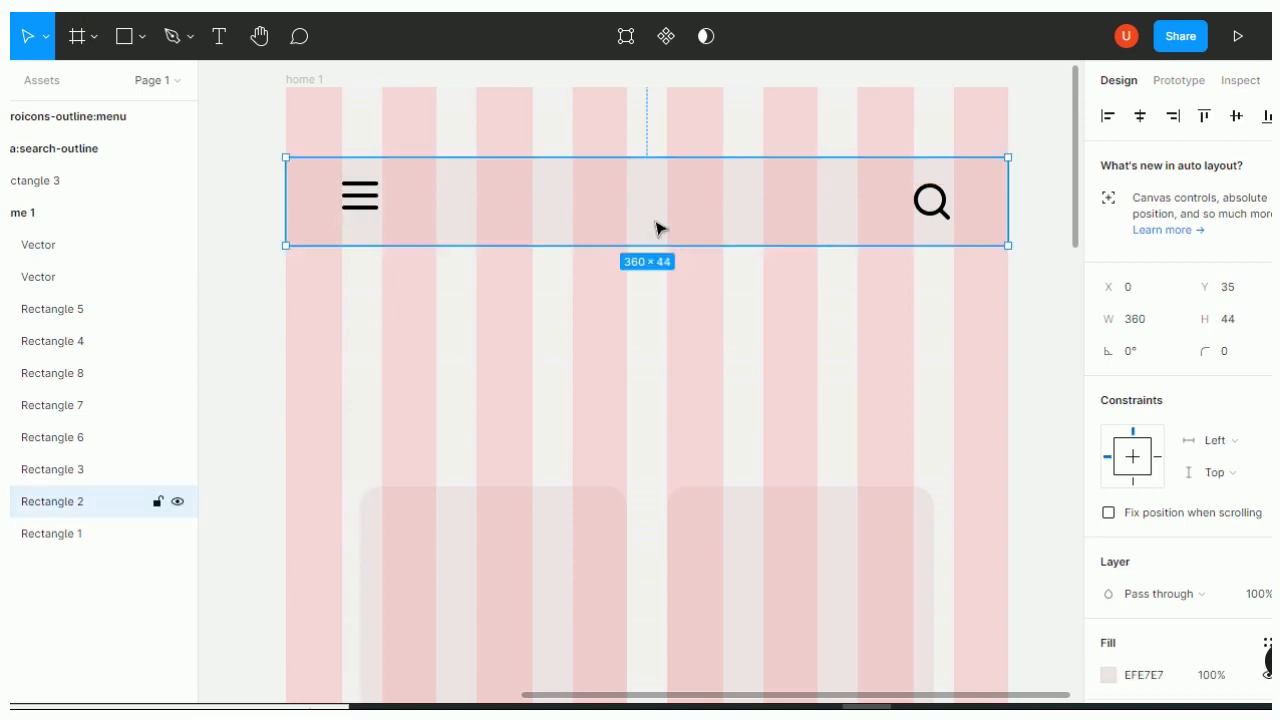
click(943, 207)
drag(943, 207, 940, 197)
click(790, 446)
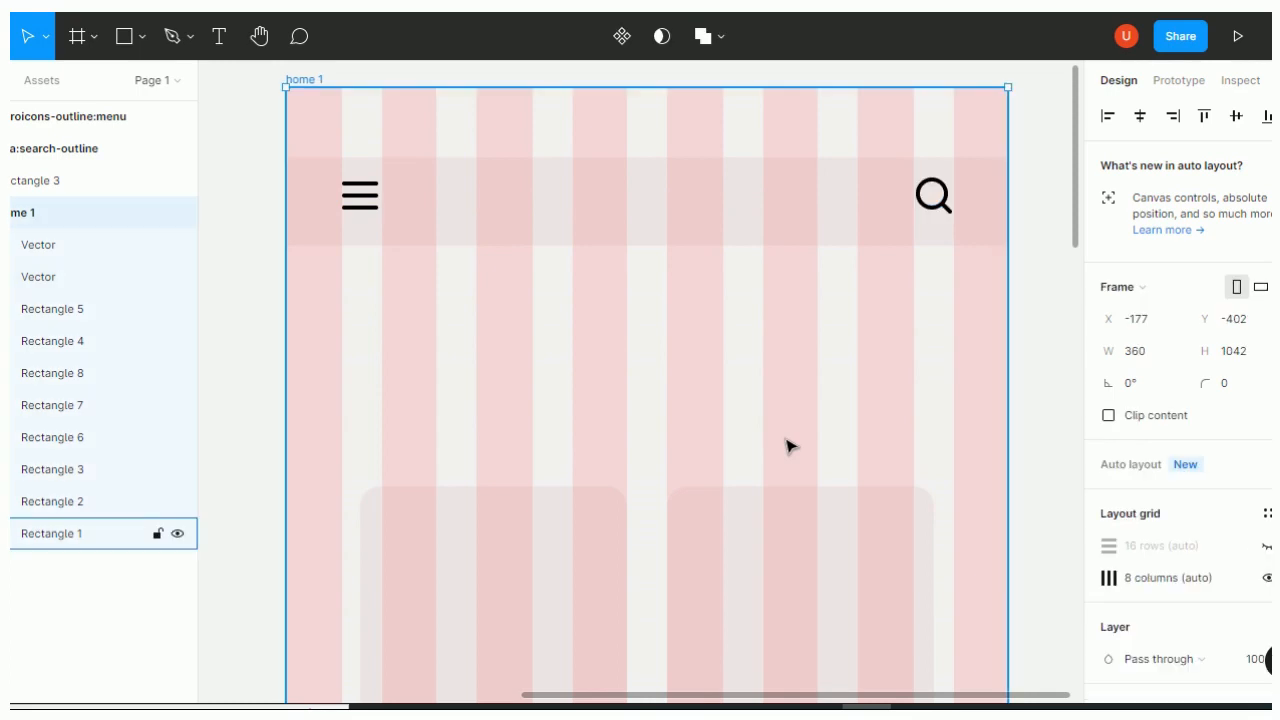
Hide the 8-column layout grid of the home 1 frame
scroll(1078, 260, down, 3)
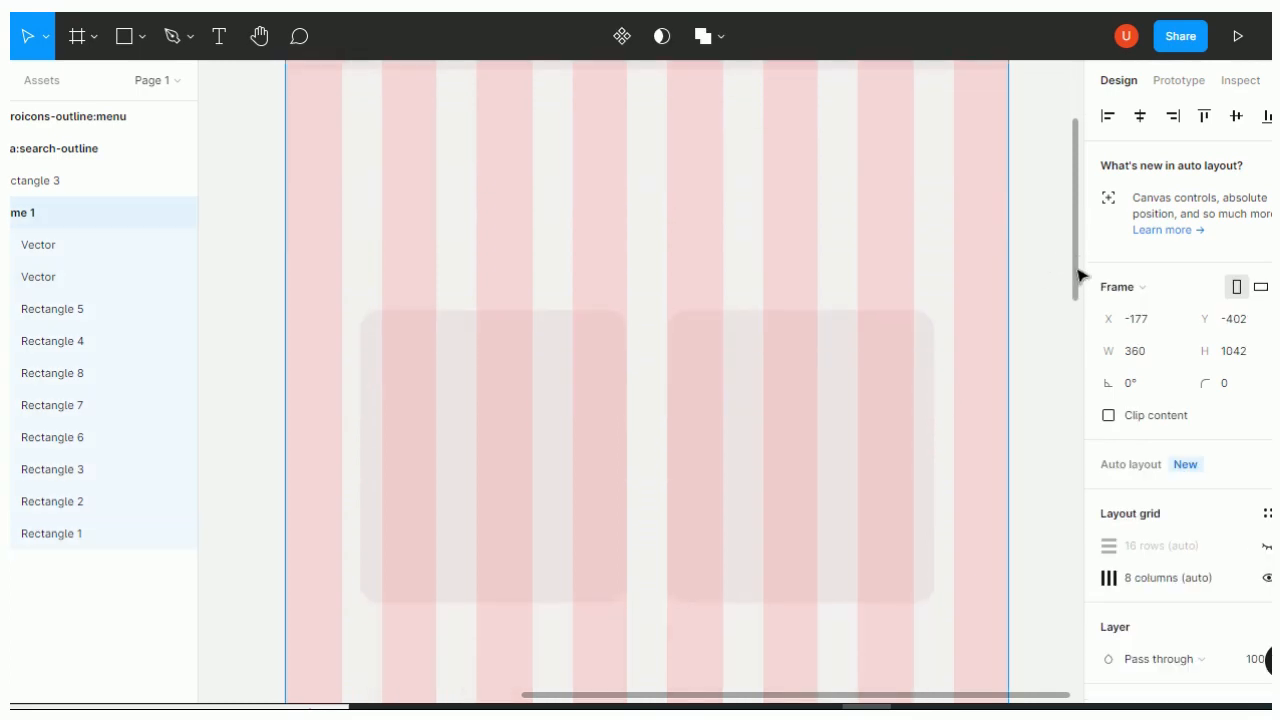
key(ctrl+minus)
key(ctrl+minus)
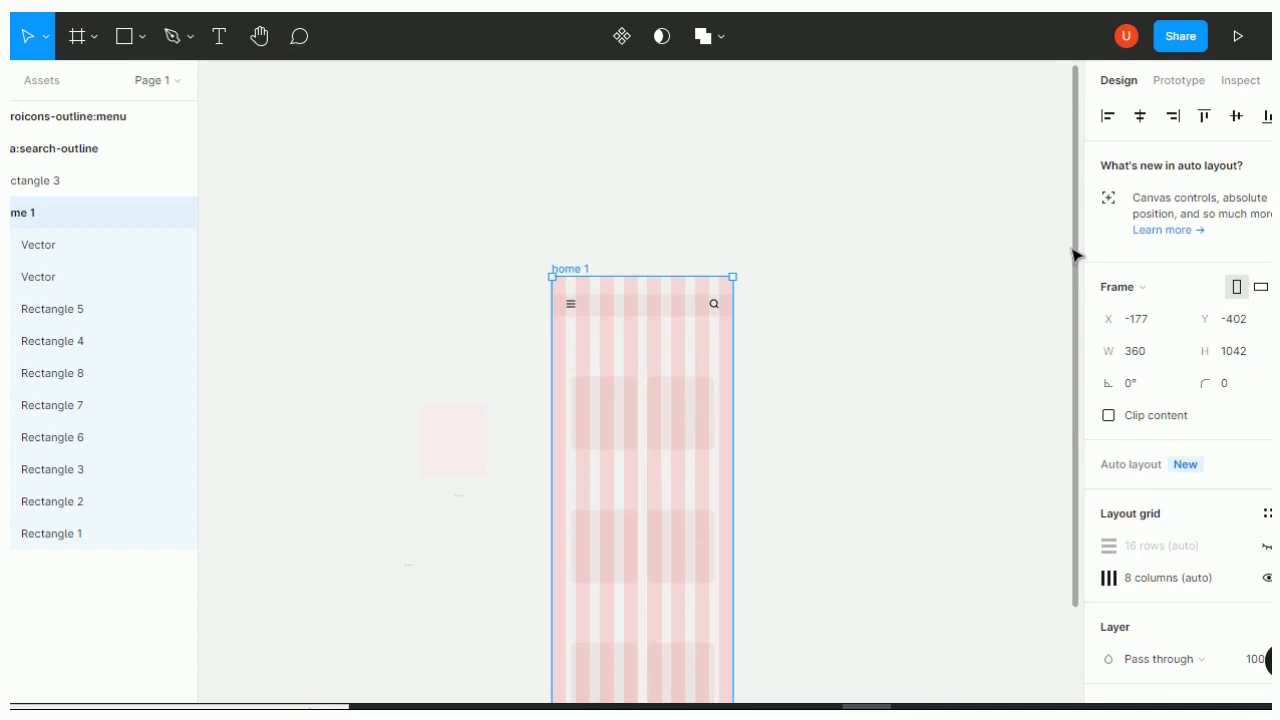
scroll(1075, 340, down, 3)
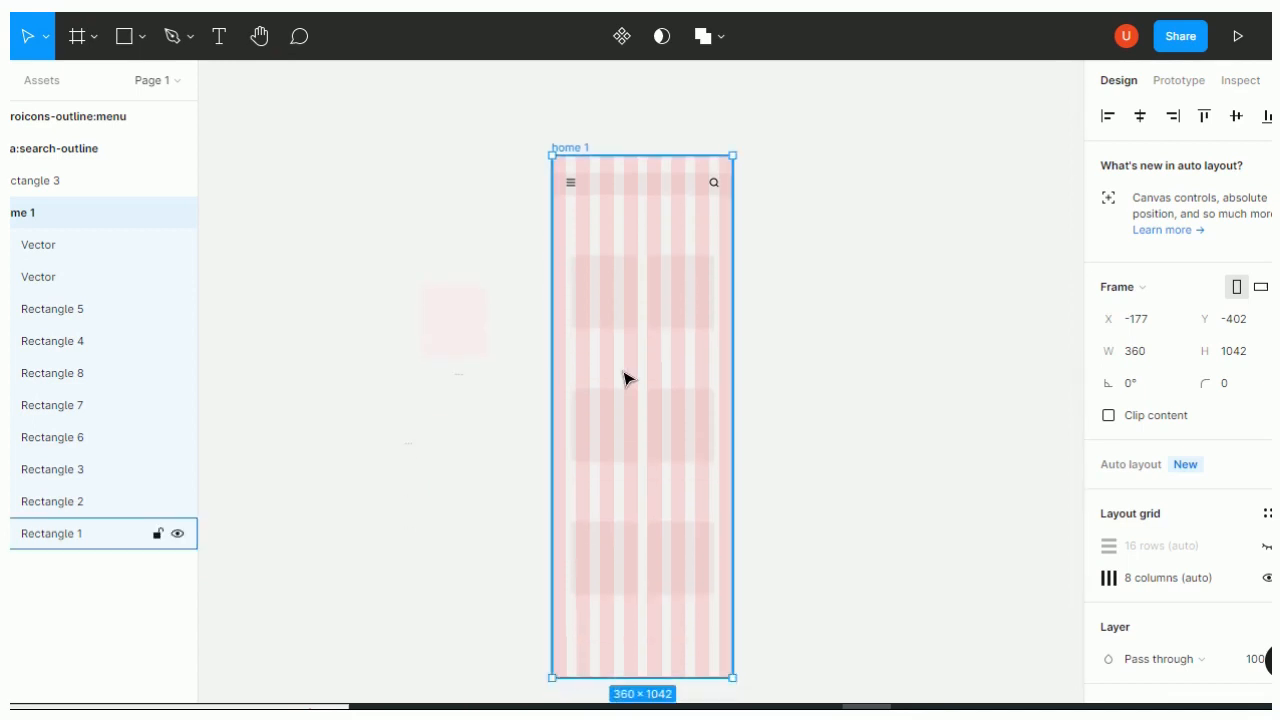
click(452, 341)
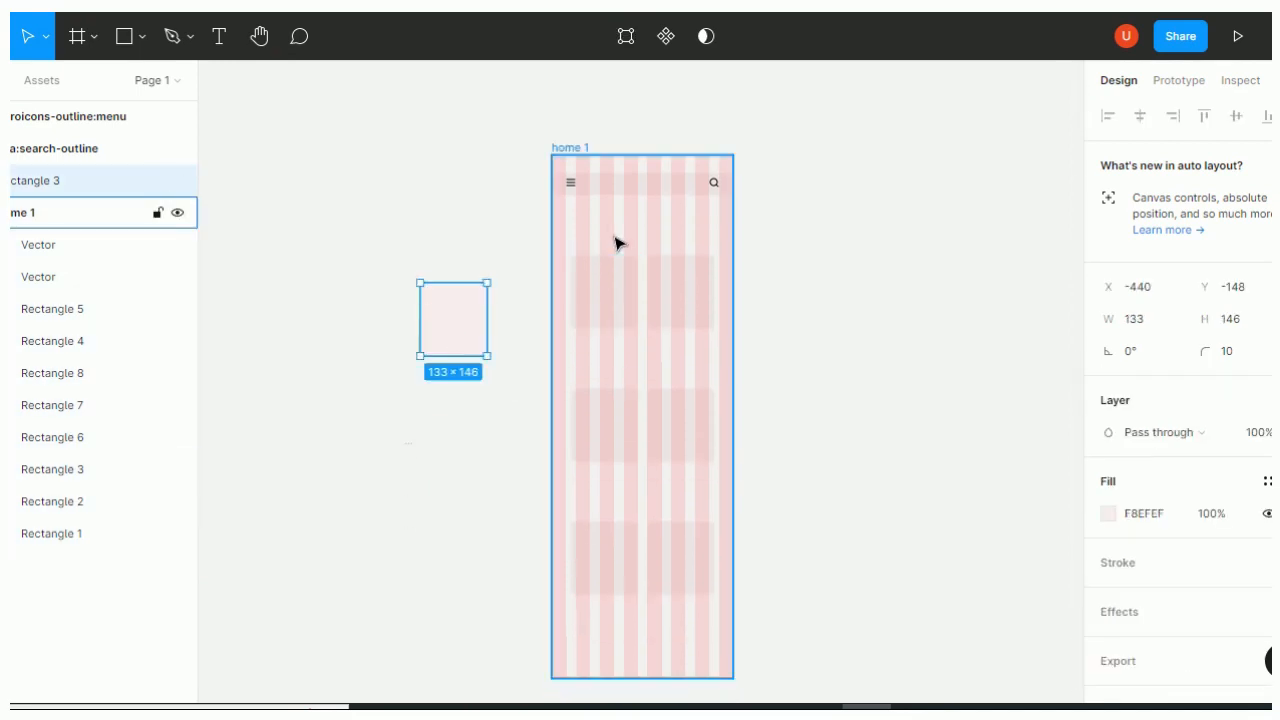
click(617, 243)
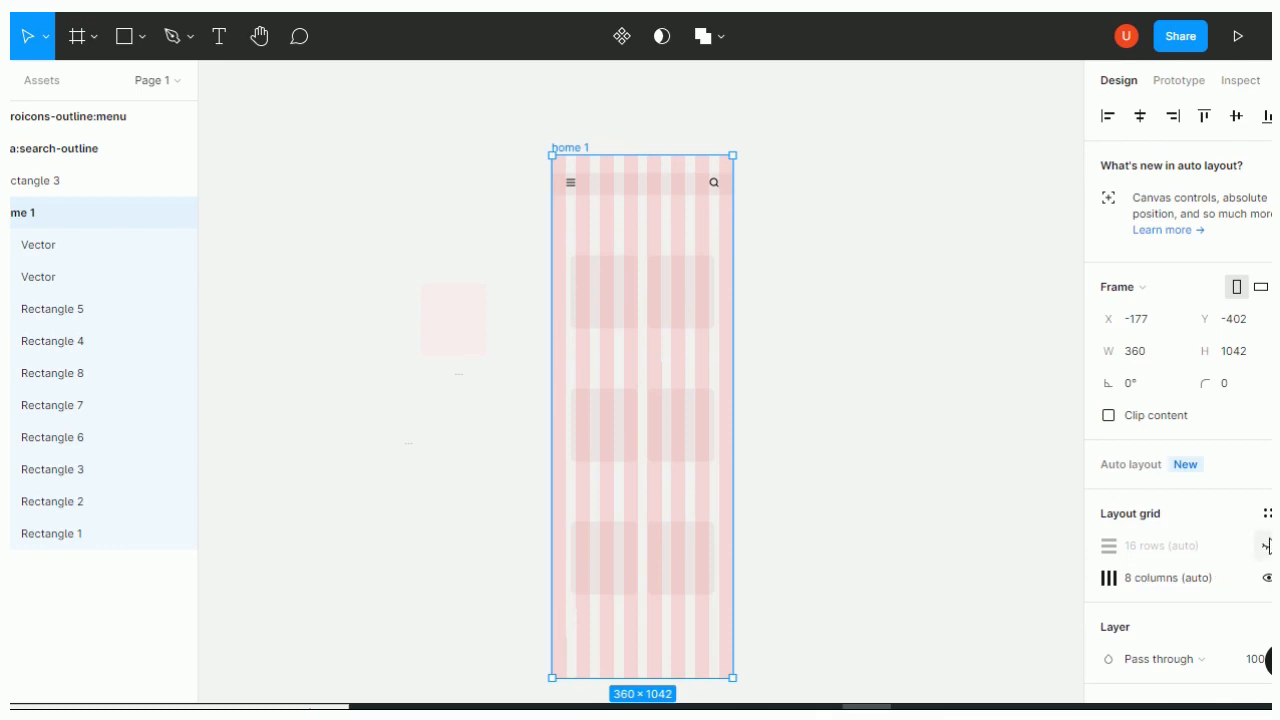
click(1266, 577)
click(858, 432)
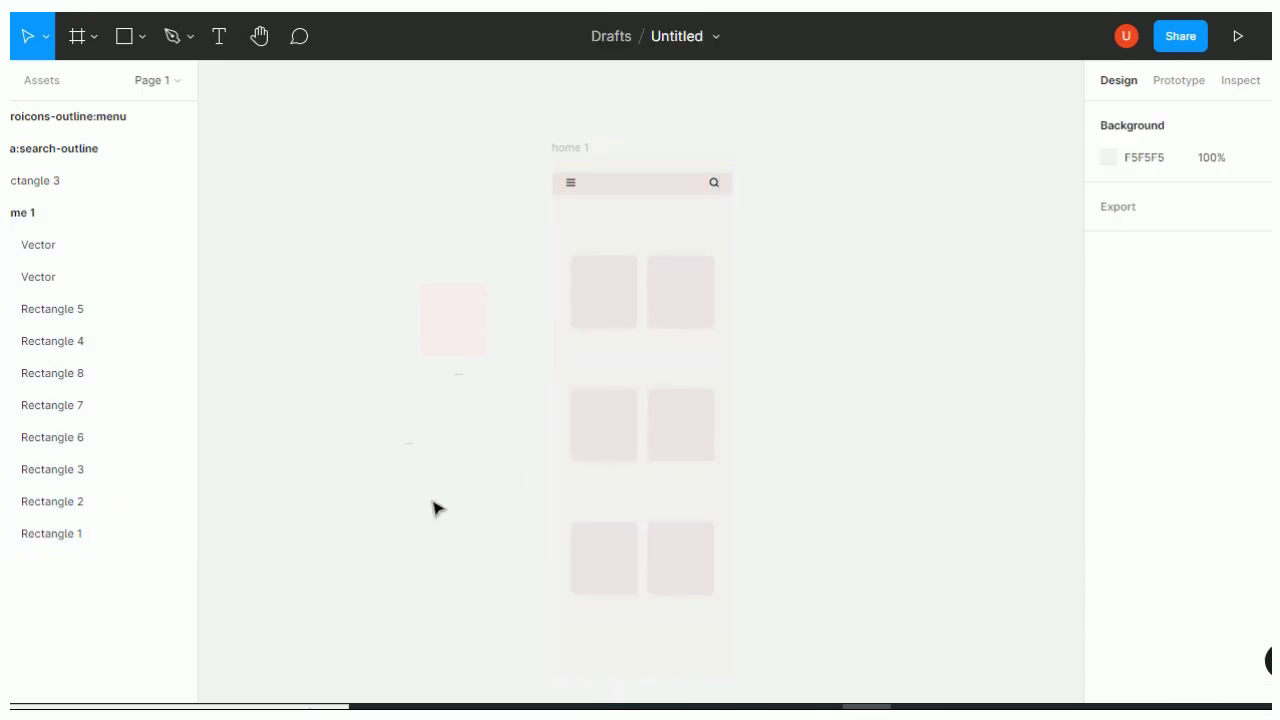
Select the loose 133 × 146 pink rectangle beside the home 1 frame
click(449, 345)
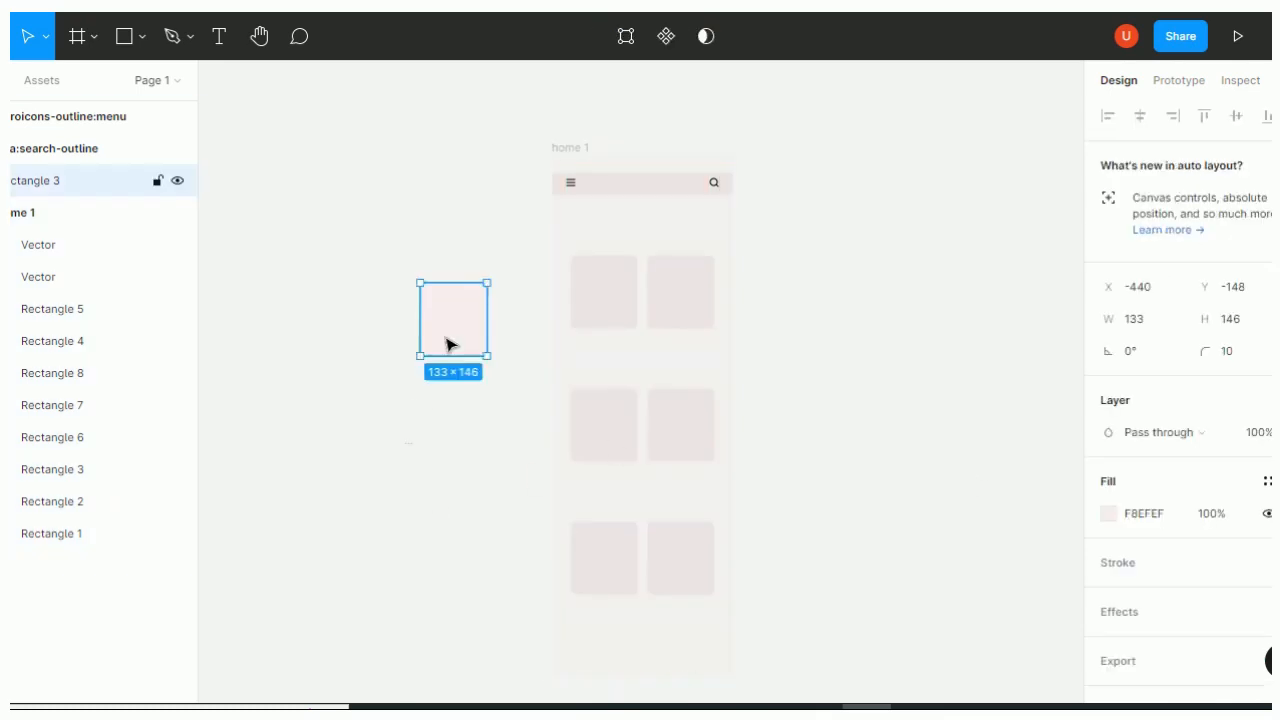
key(ctrl+plus)
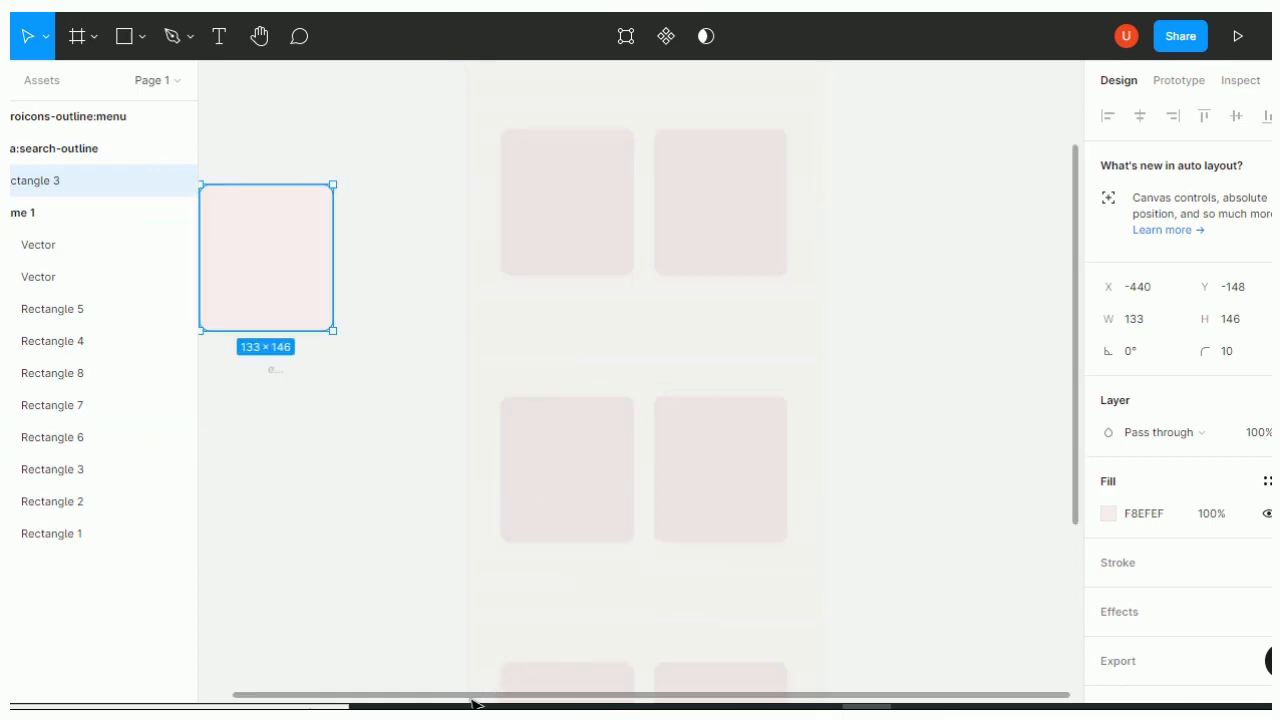
drag(465, 703, 345, 690)
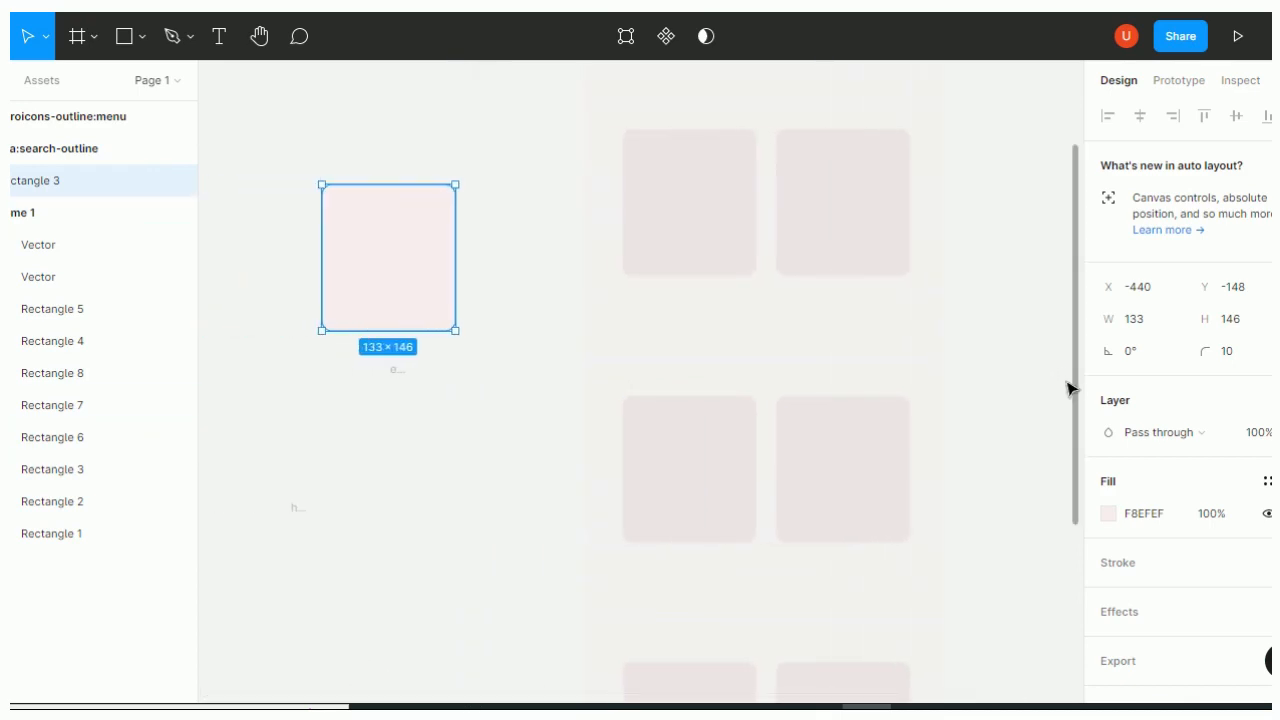